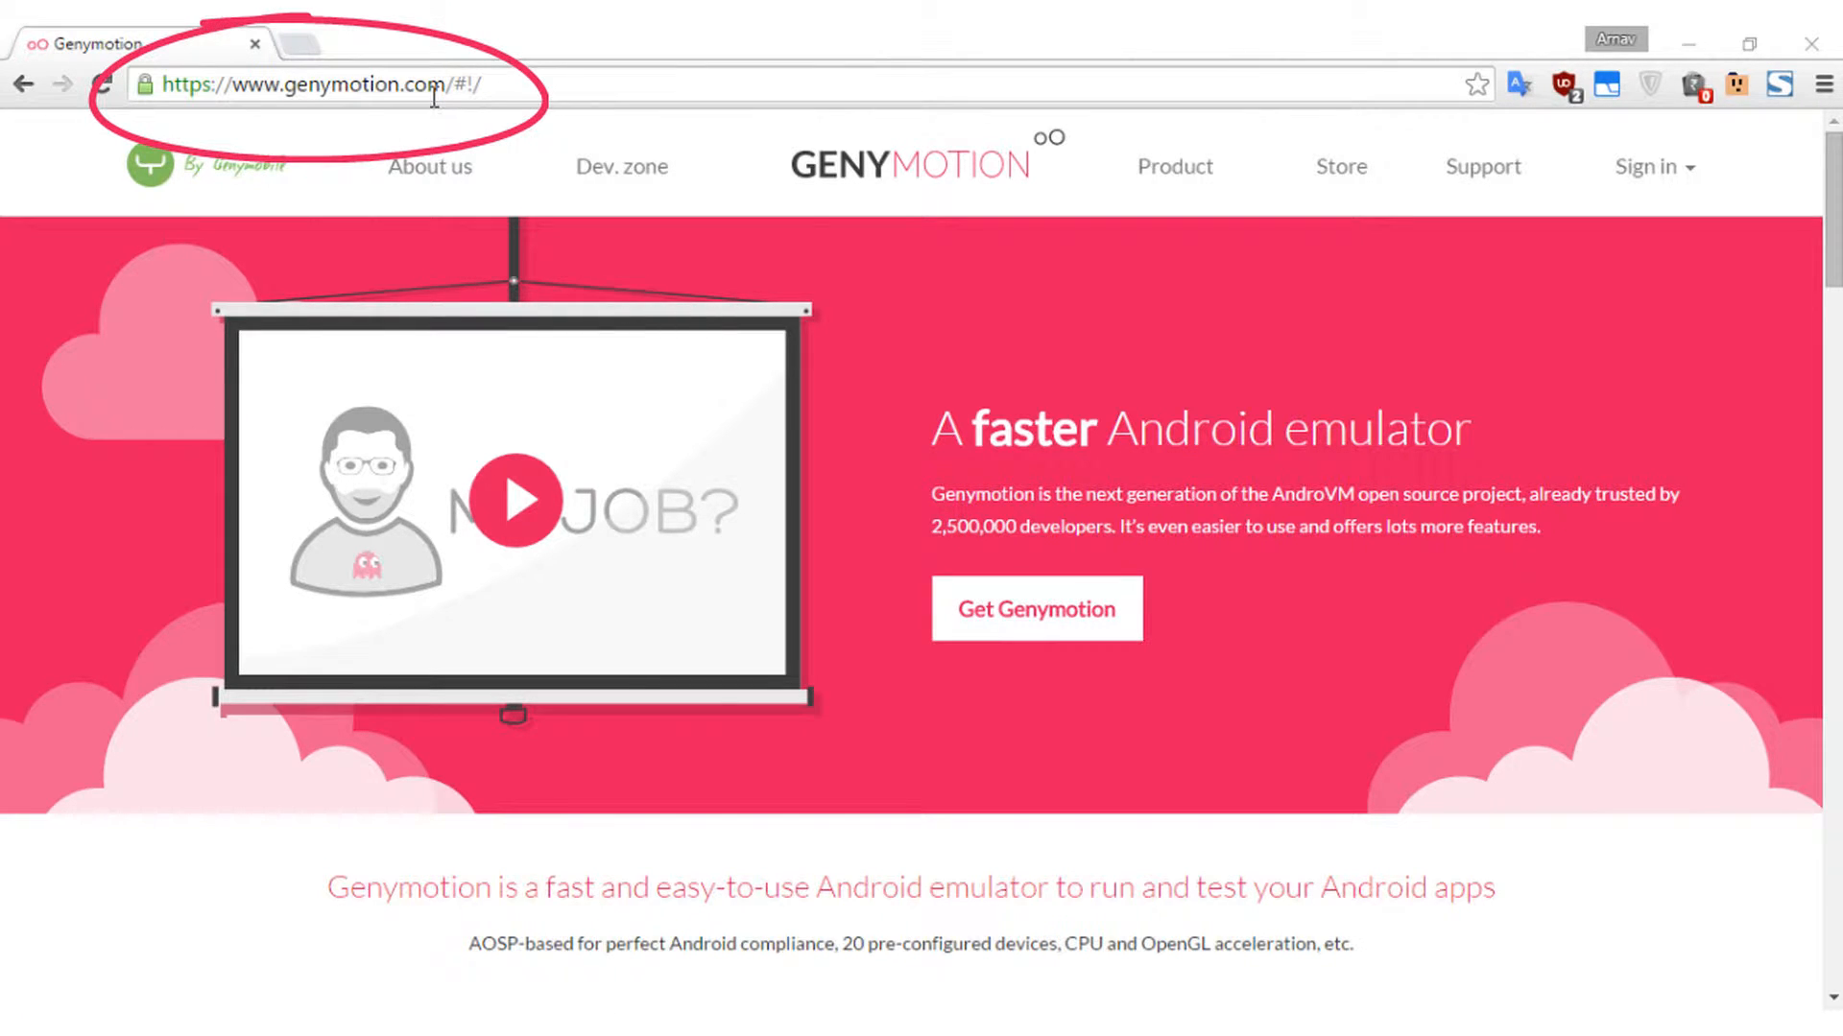
- Go to the Genymotion plans and pricing page and scroll down to the Free plan
{"action": "left_click_drag", "start_coordinate": [427, 85], "coordinate": [241, 84]}
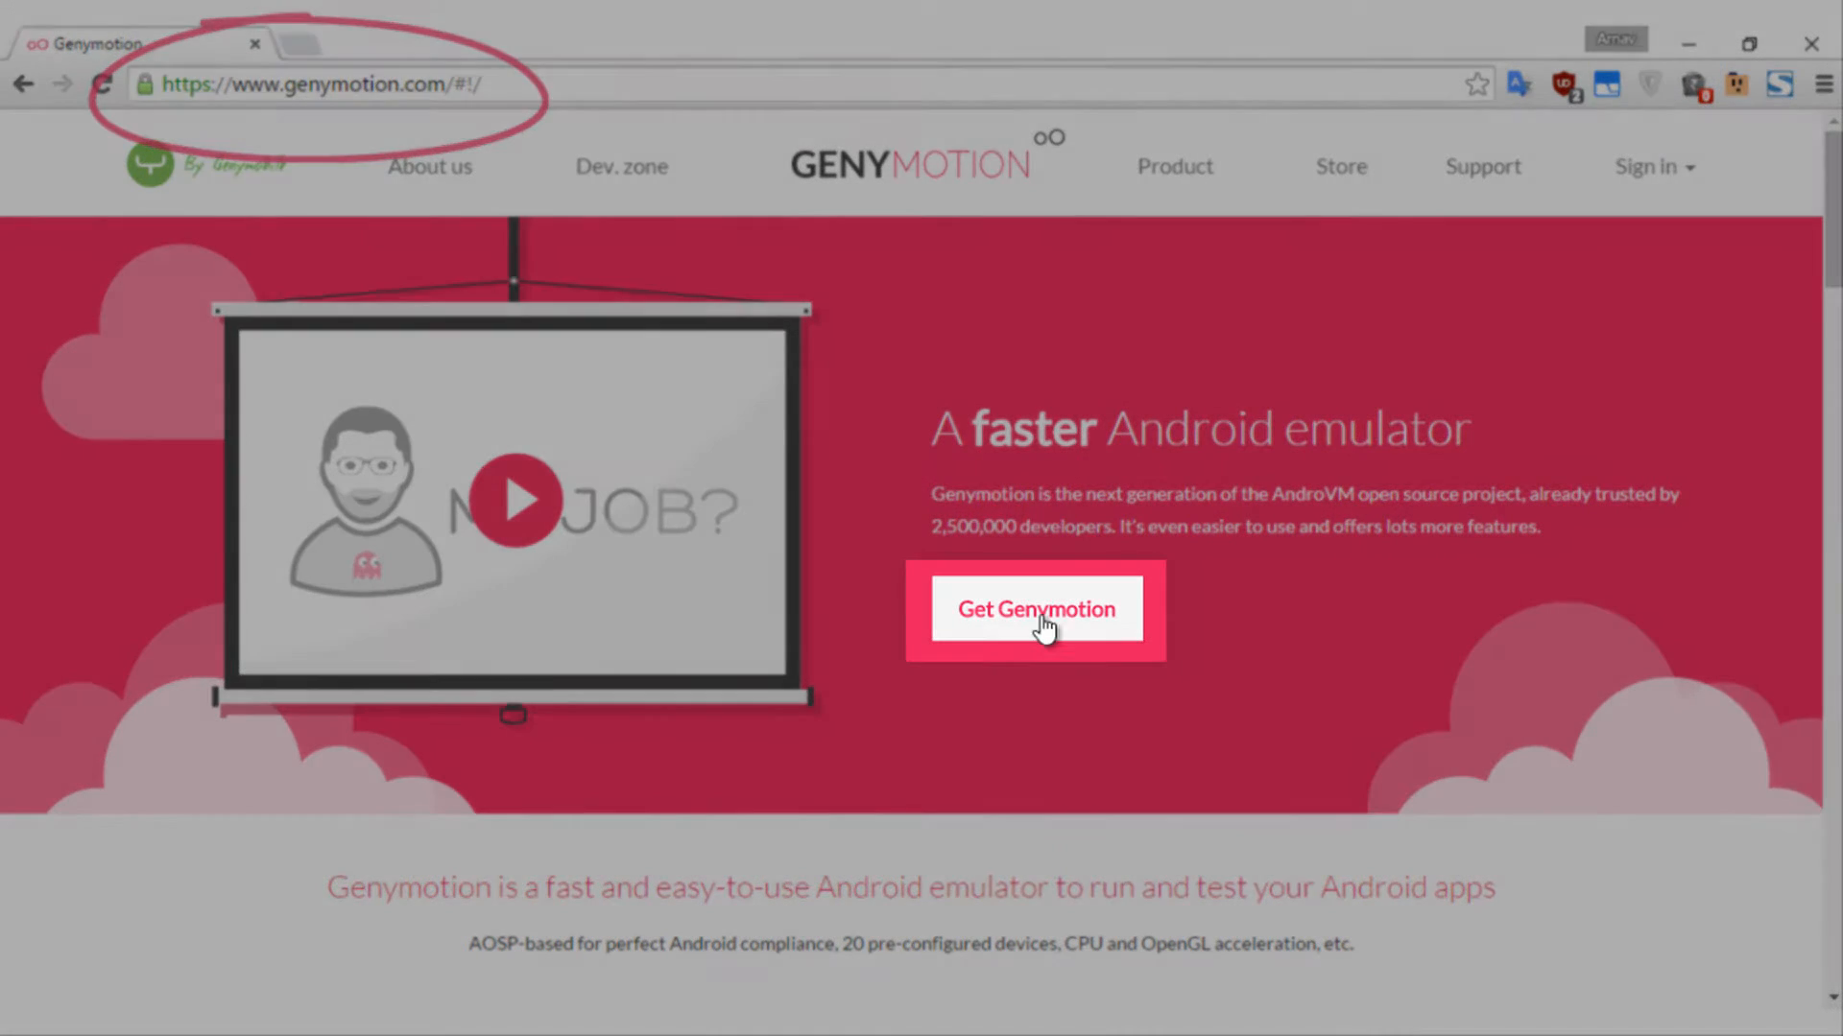
{"action": "left_click", "coordinate": [1048, 633]}
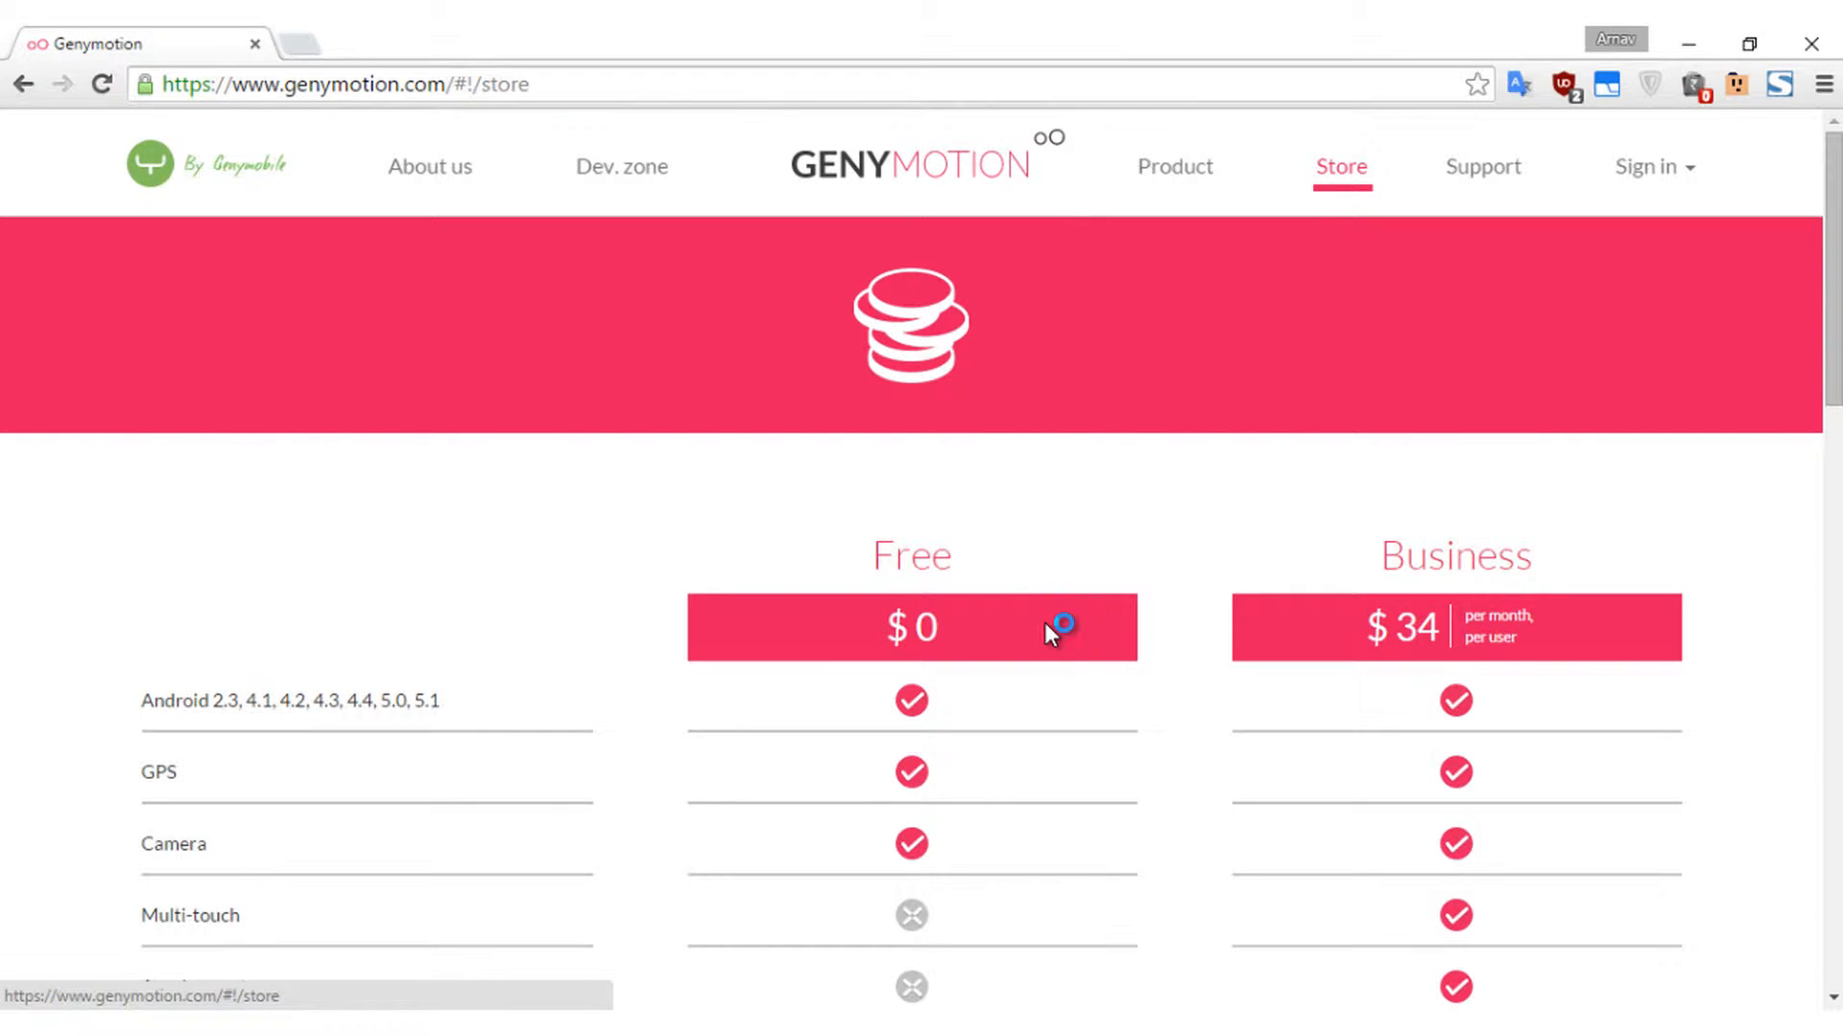
{"action": "scroll", "coordinate": [1828, 288], "scroll_direction": "down", "scroll_amount": 5}
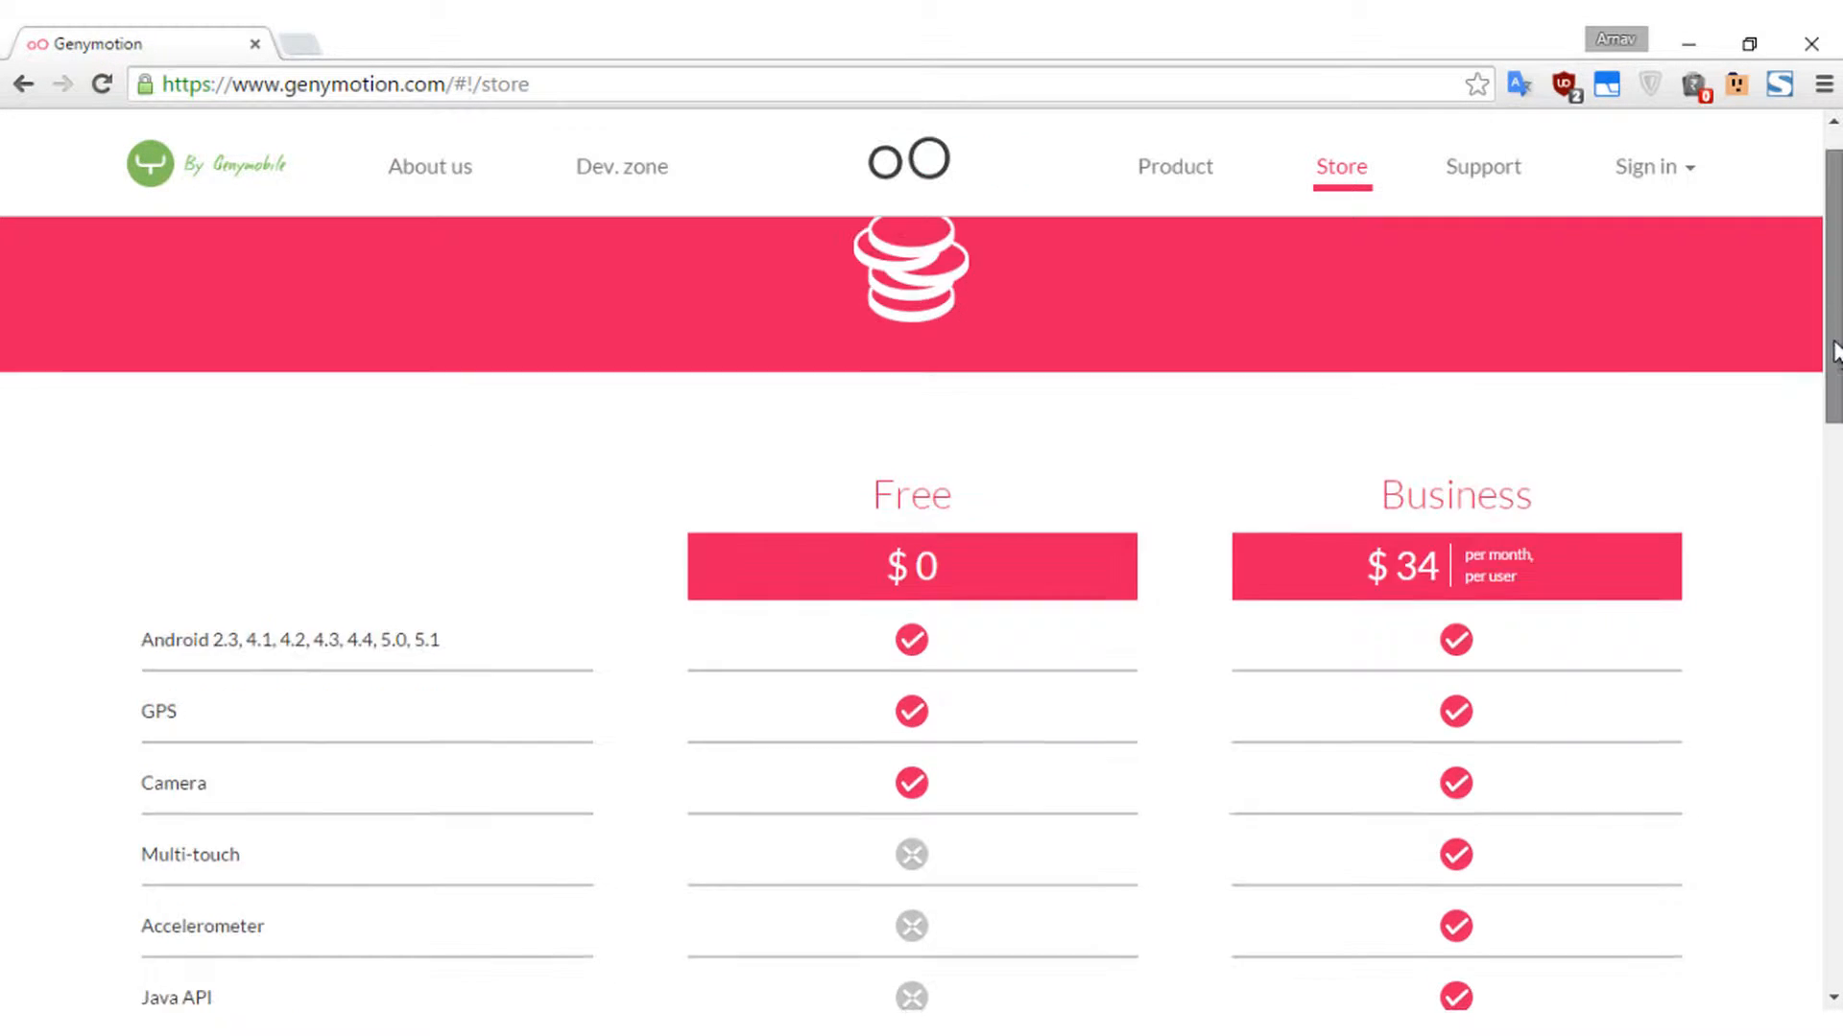
{"action": "scroll", "coordinate": [1718, 662], "scroll_direction": "down", "scroll_amount": 8}
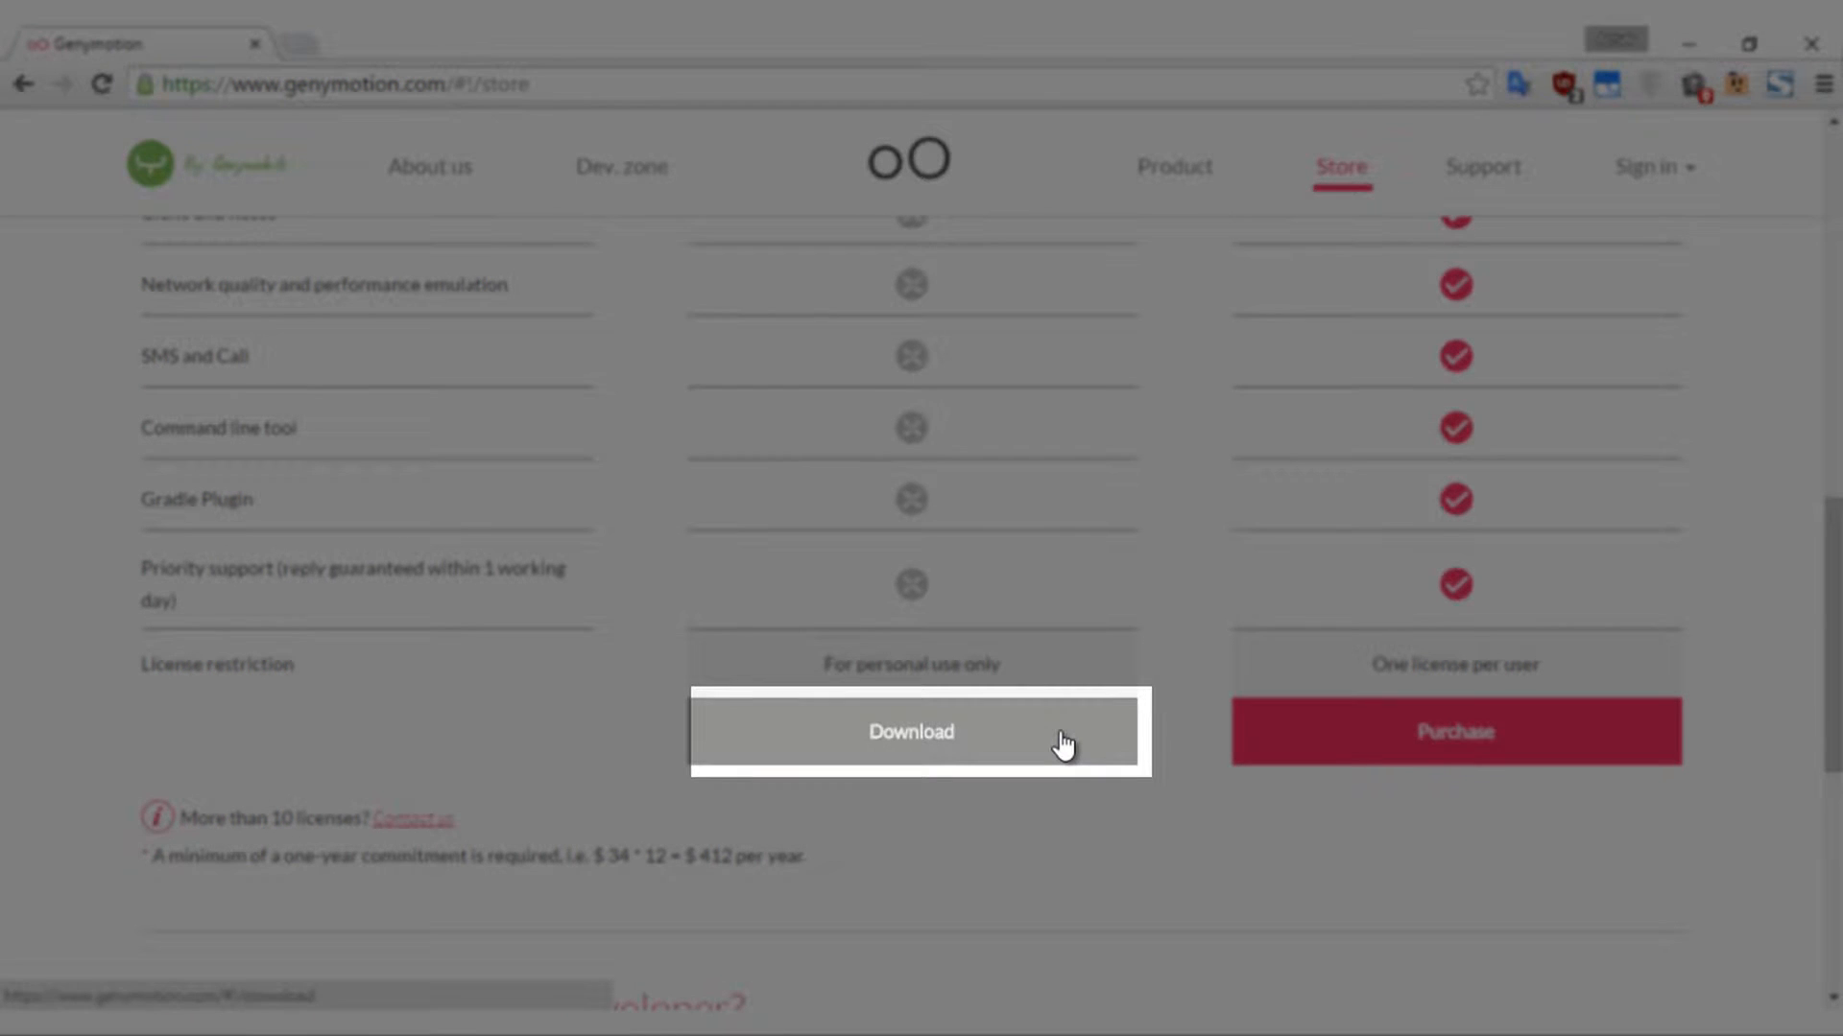
- Open the free version's download page and scroll to the Windows installers (126.07MB and 24.08MB)
{"action": "left_click", "coordinate": [1062, 745]}
{"action": "scroll", "coordinate": [1839, 370], "scroll_direction": "down", "scroll_amount": 3}
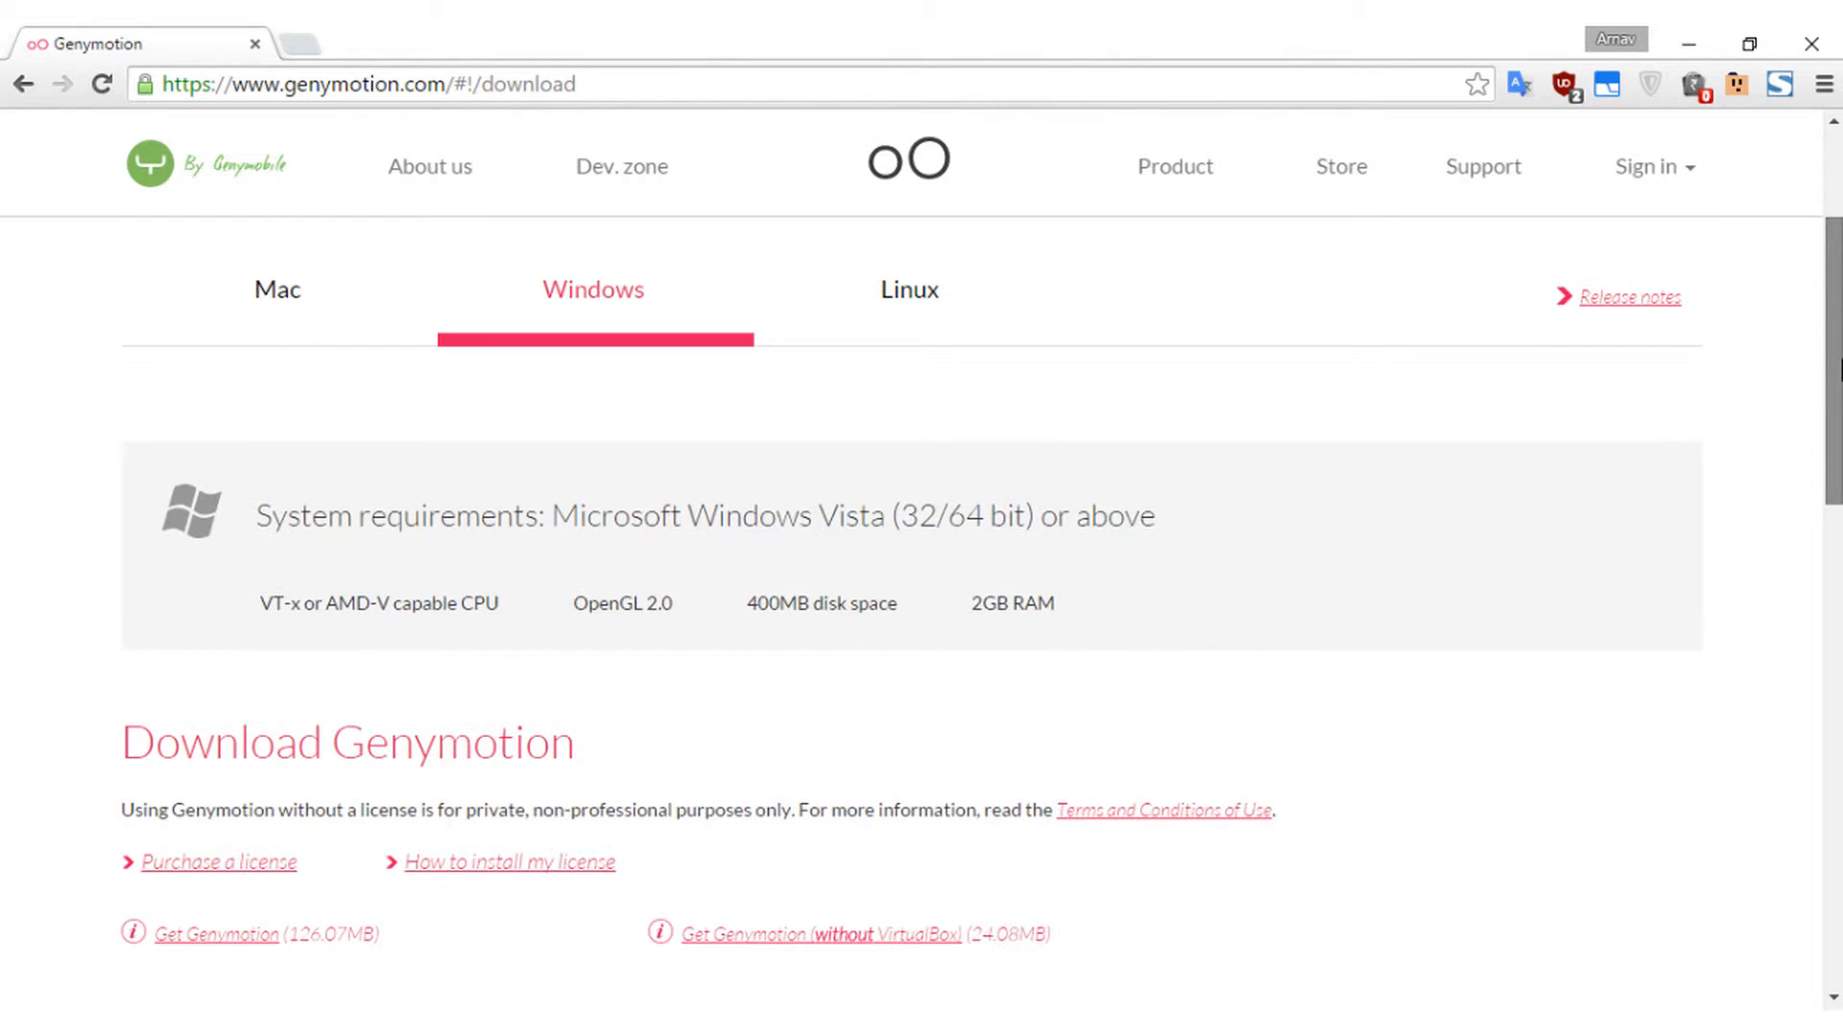
{"action": "left_click_drag", "start_coordinate": [1839, 369], "coordinate": [1837, 468]}
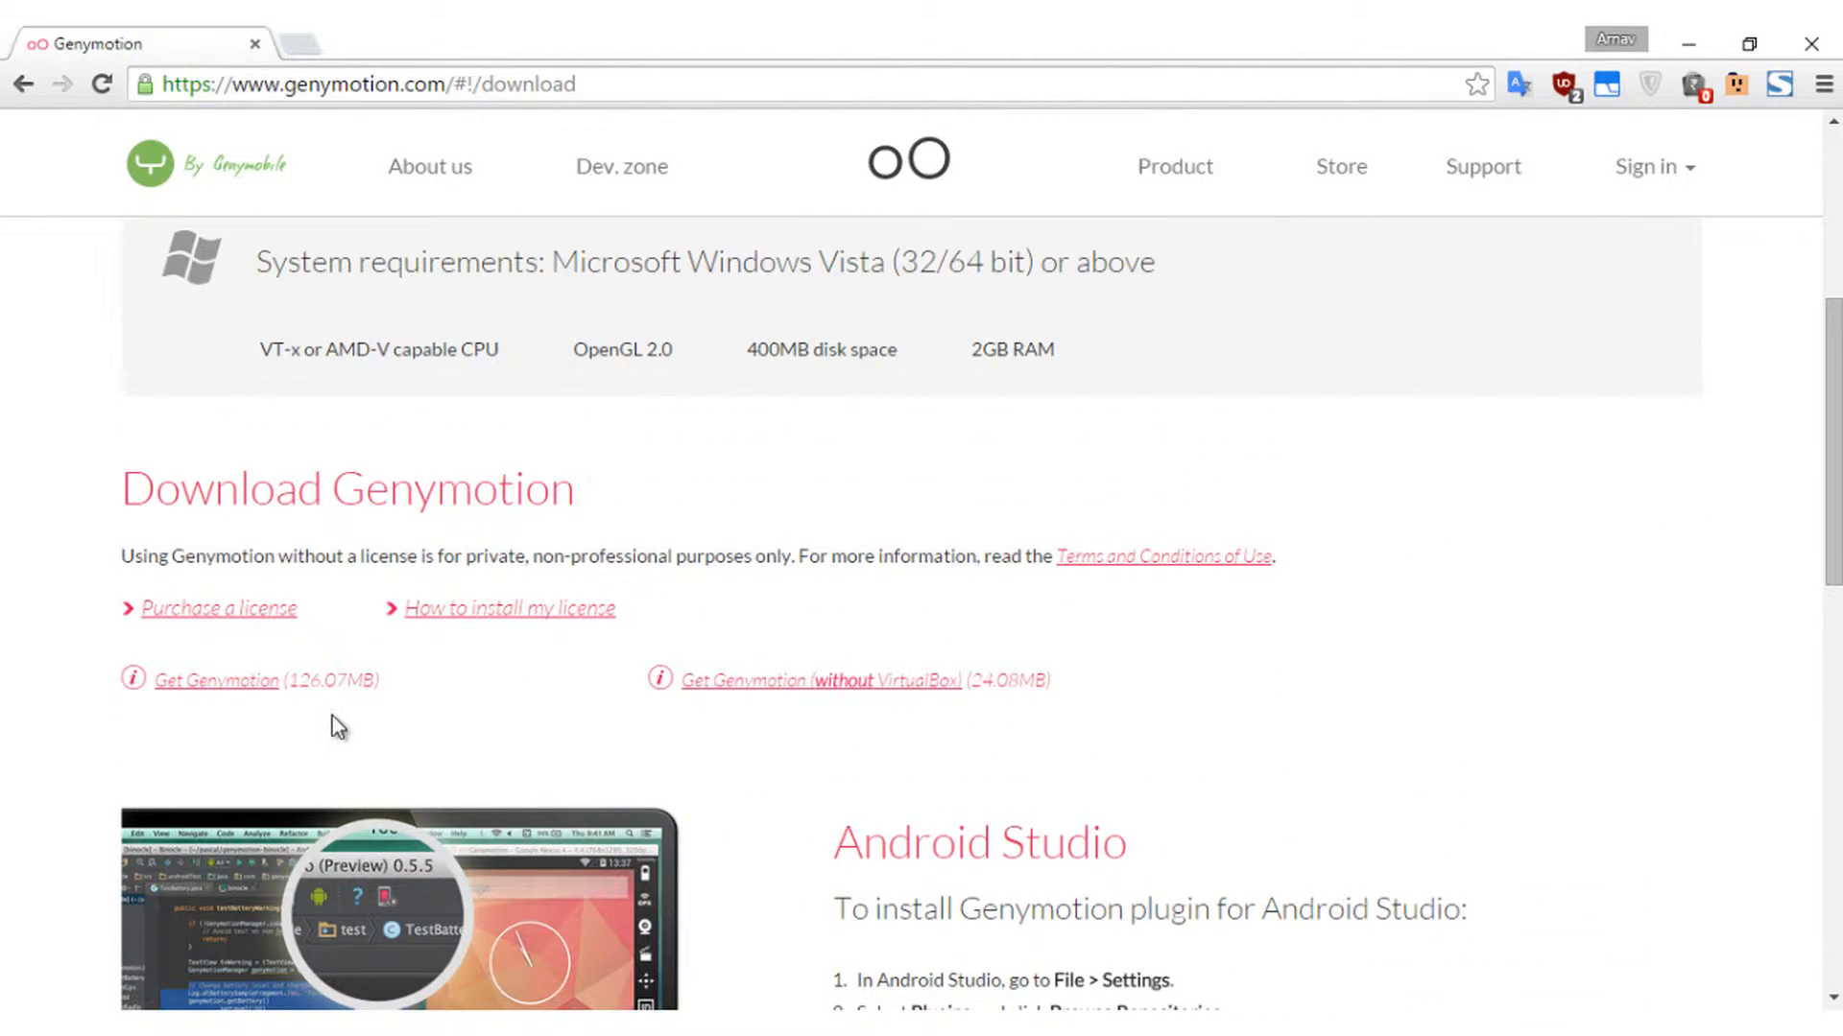
{"action": "mouse_move", "coordinate": [304, 701]}
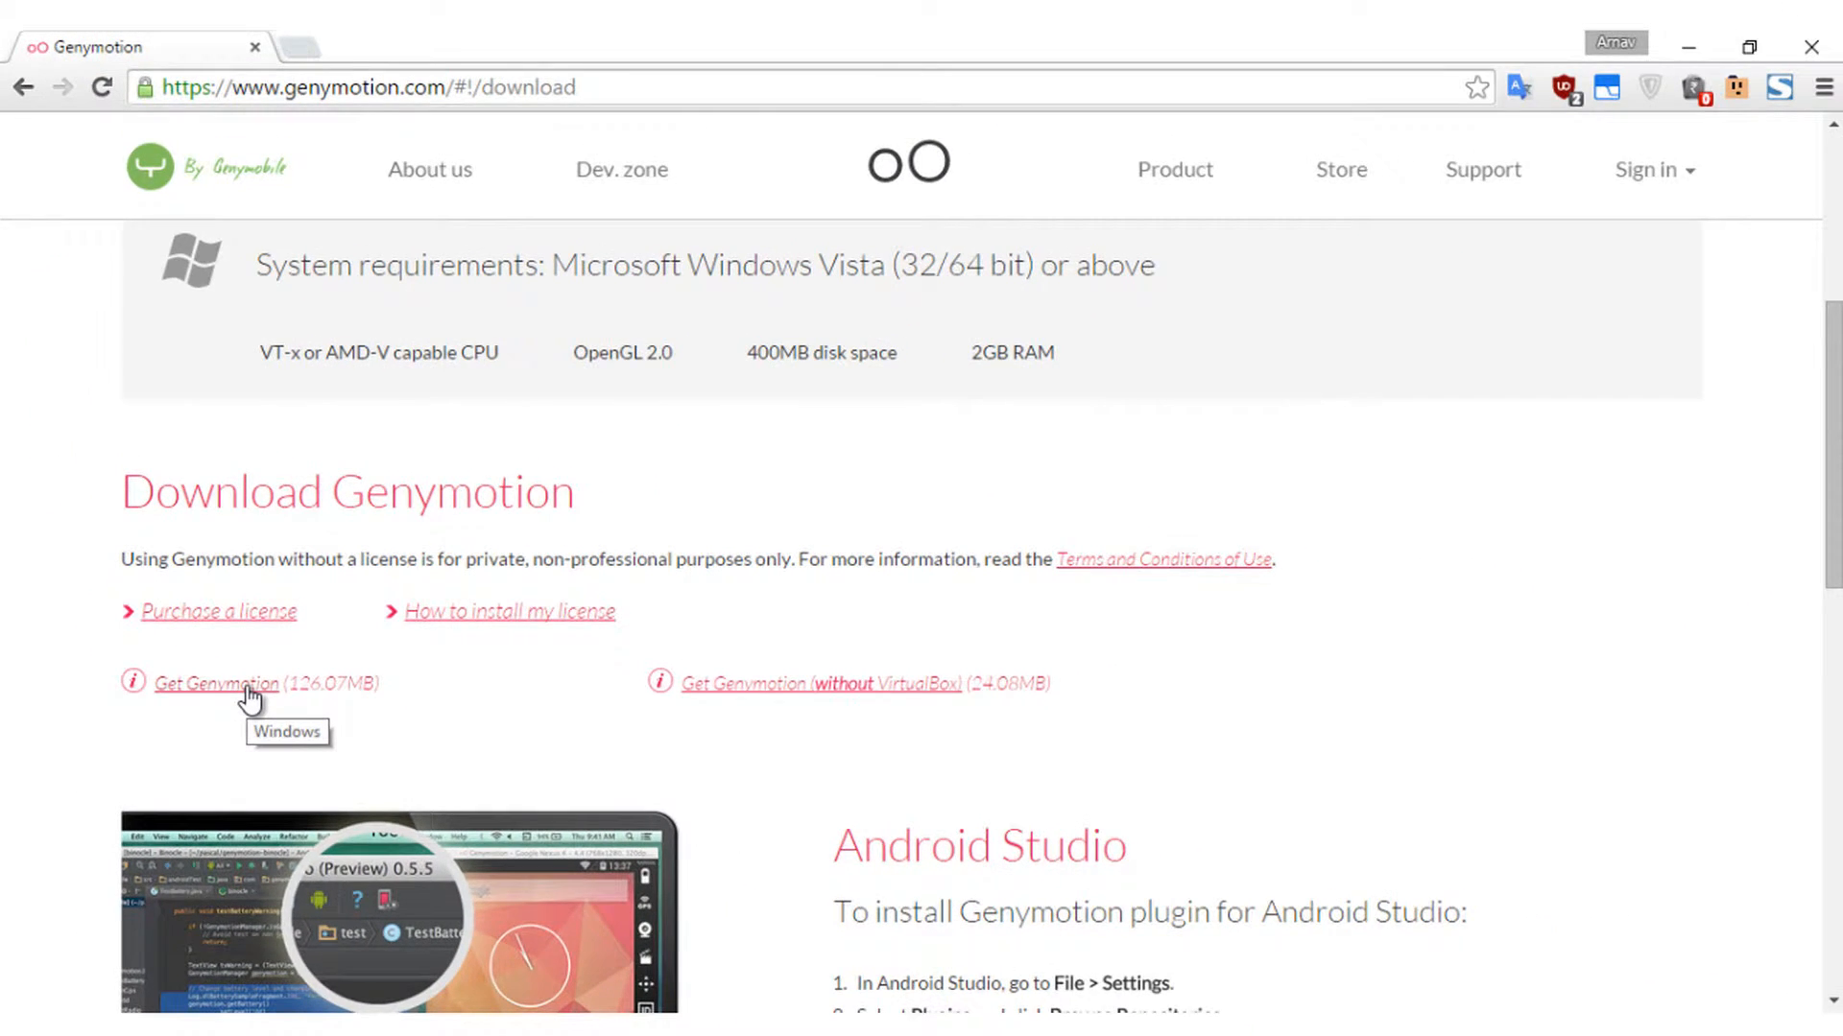
- Request the 126.07 MB Genymotion installer with VirtualBox and sign in so its download starts
{"action": "left_click", "coordinate": [245, 685]}
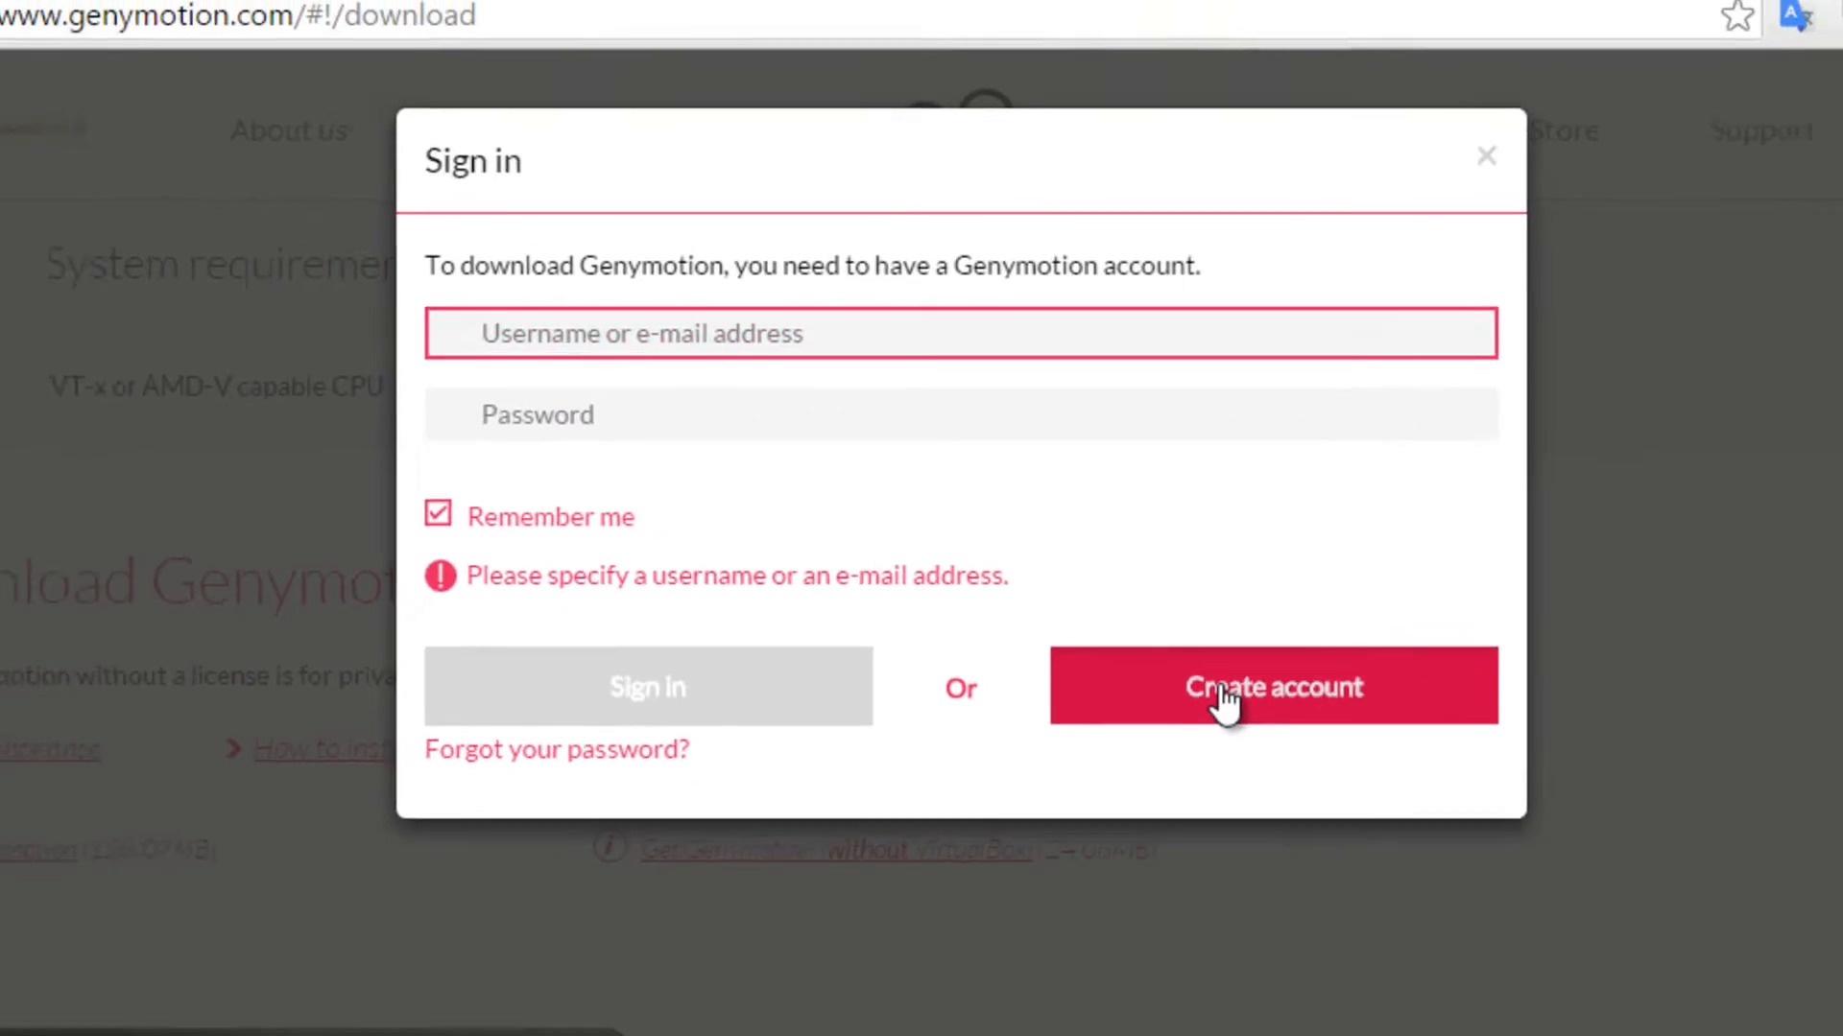
{"action": "left_click", "coordinate": [1370, 854]}
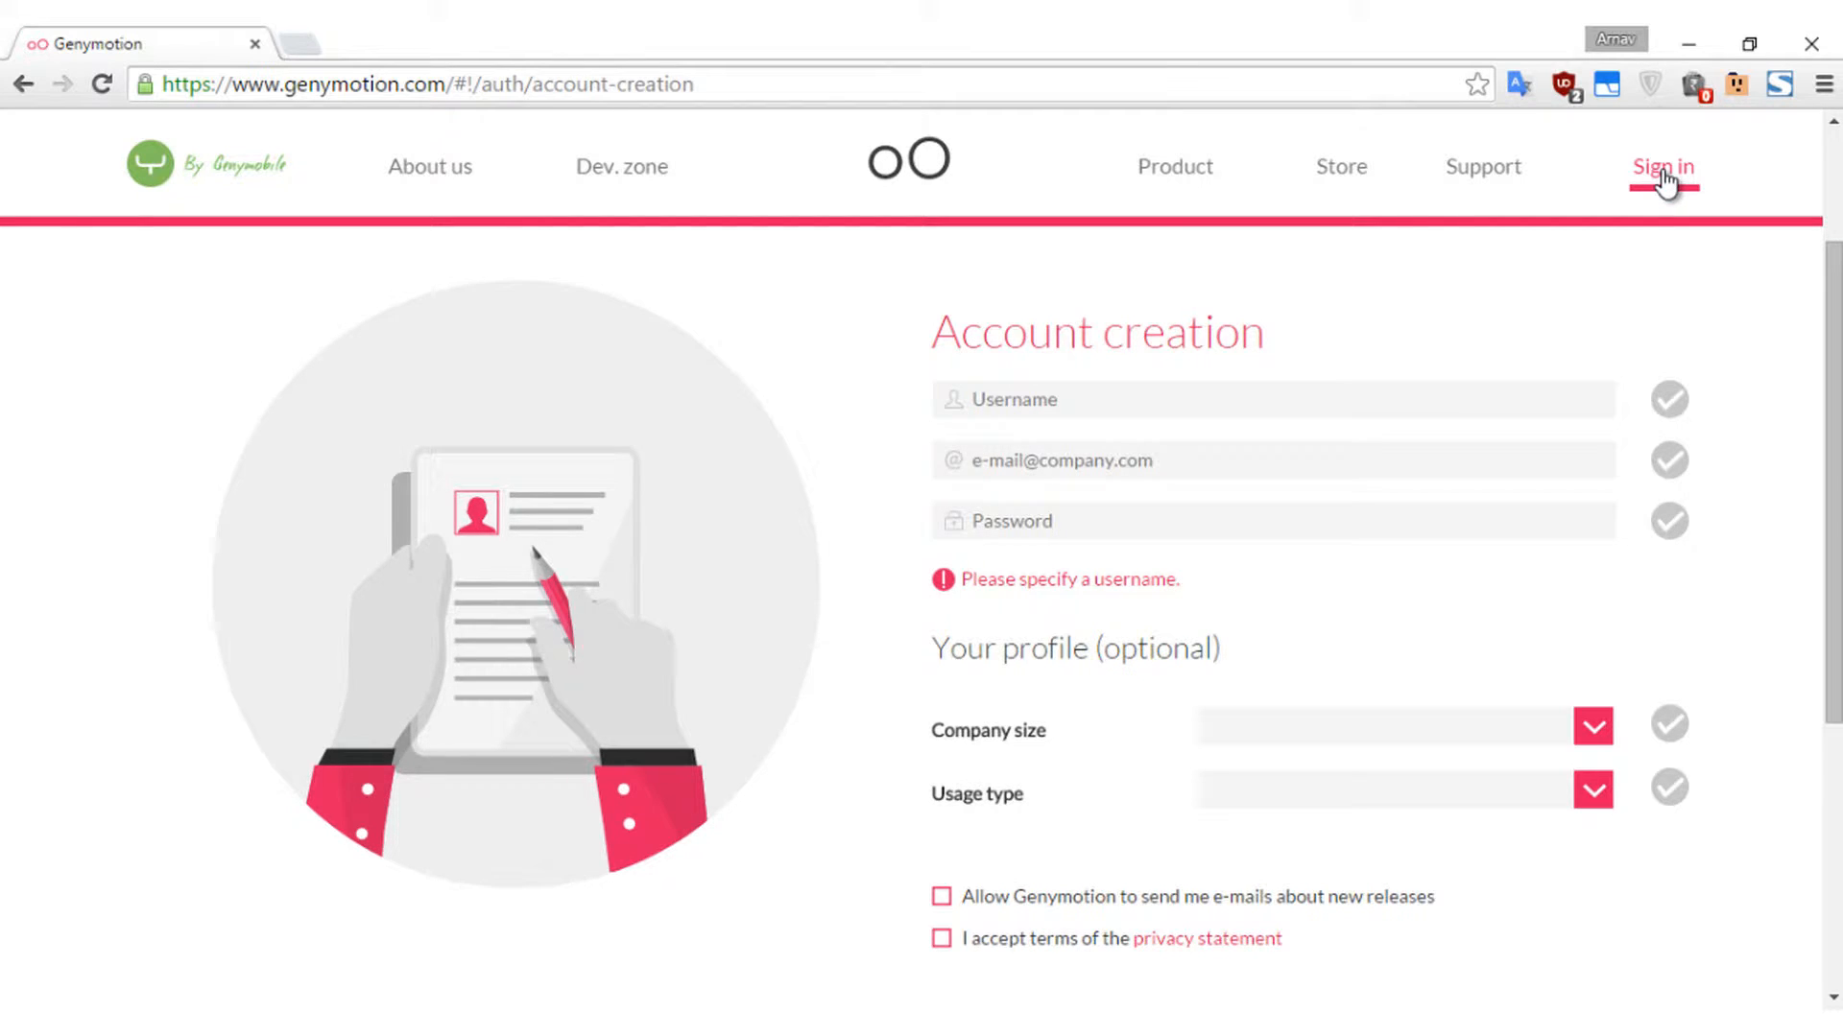
{"action": "left_click", "coordinate": [1665, 180]}
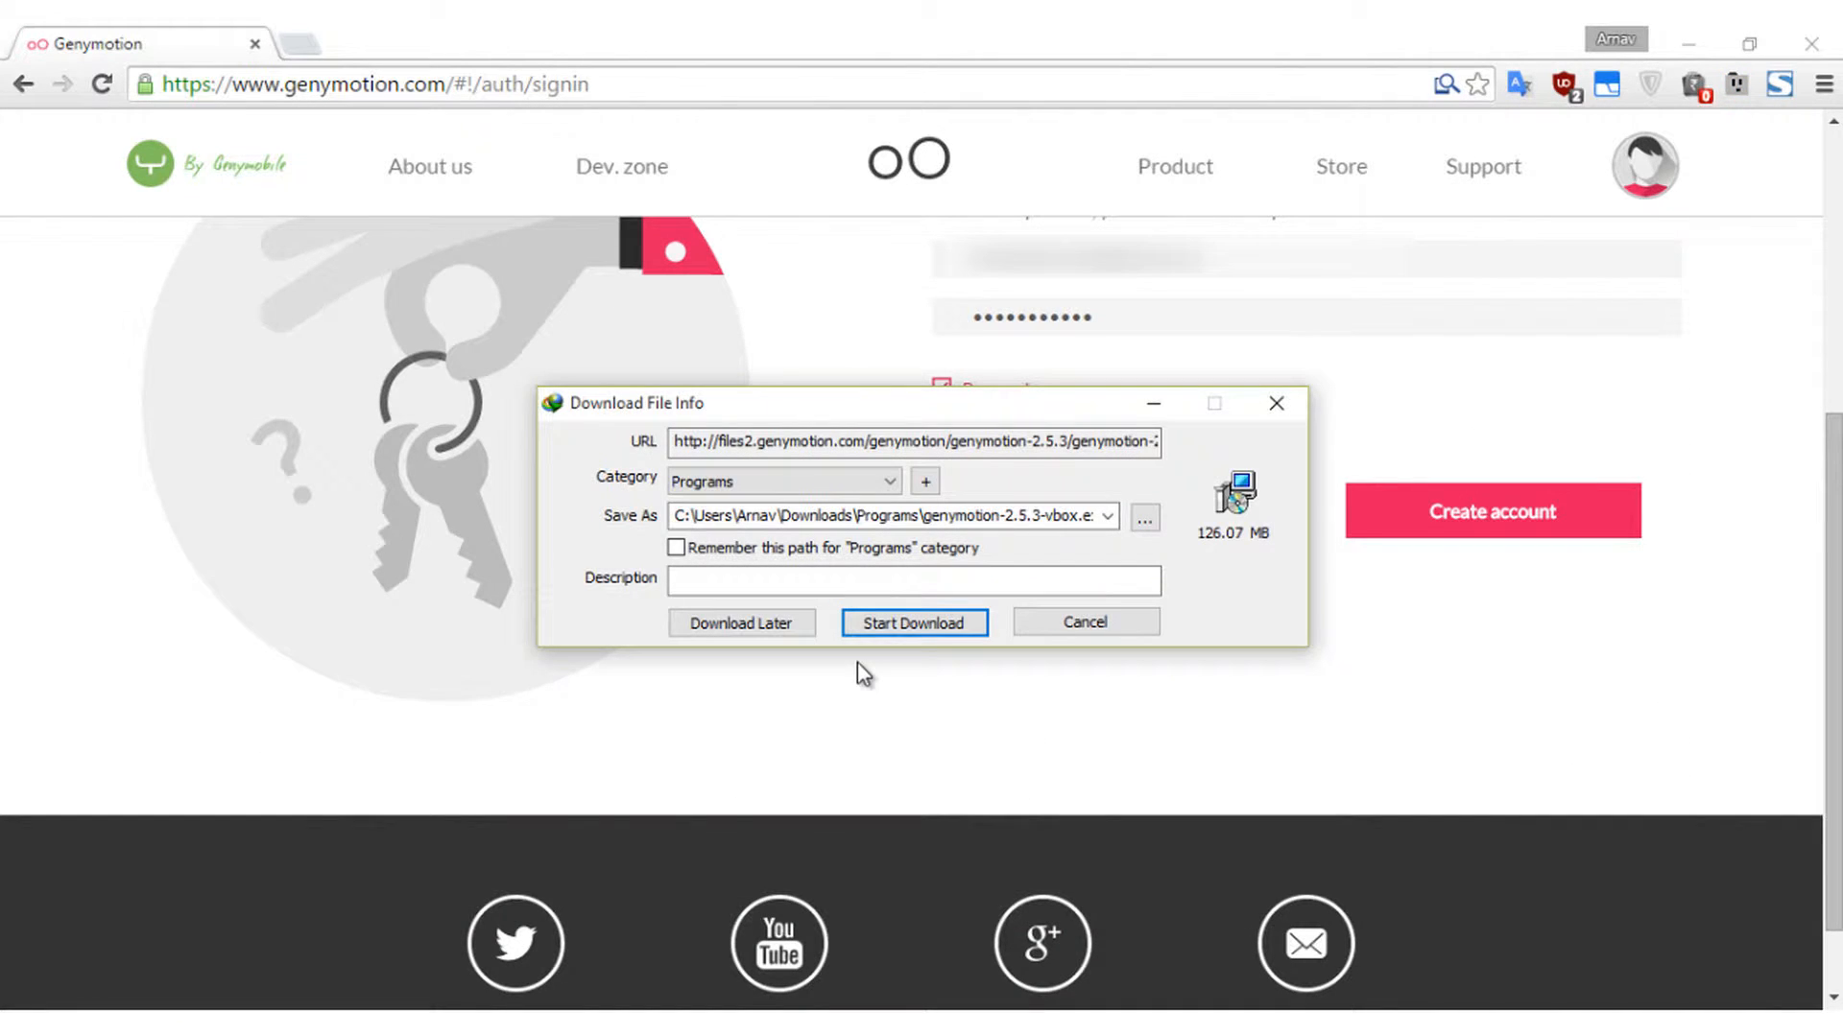
- Download genymotion-2.5.3-vbox.exe in IDM and run the finished installer
{"action": "left_click", "coordinate": [891, 624]}
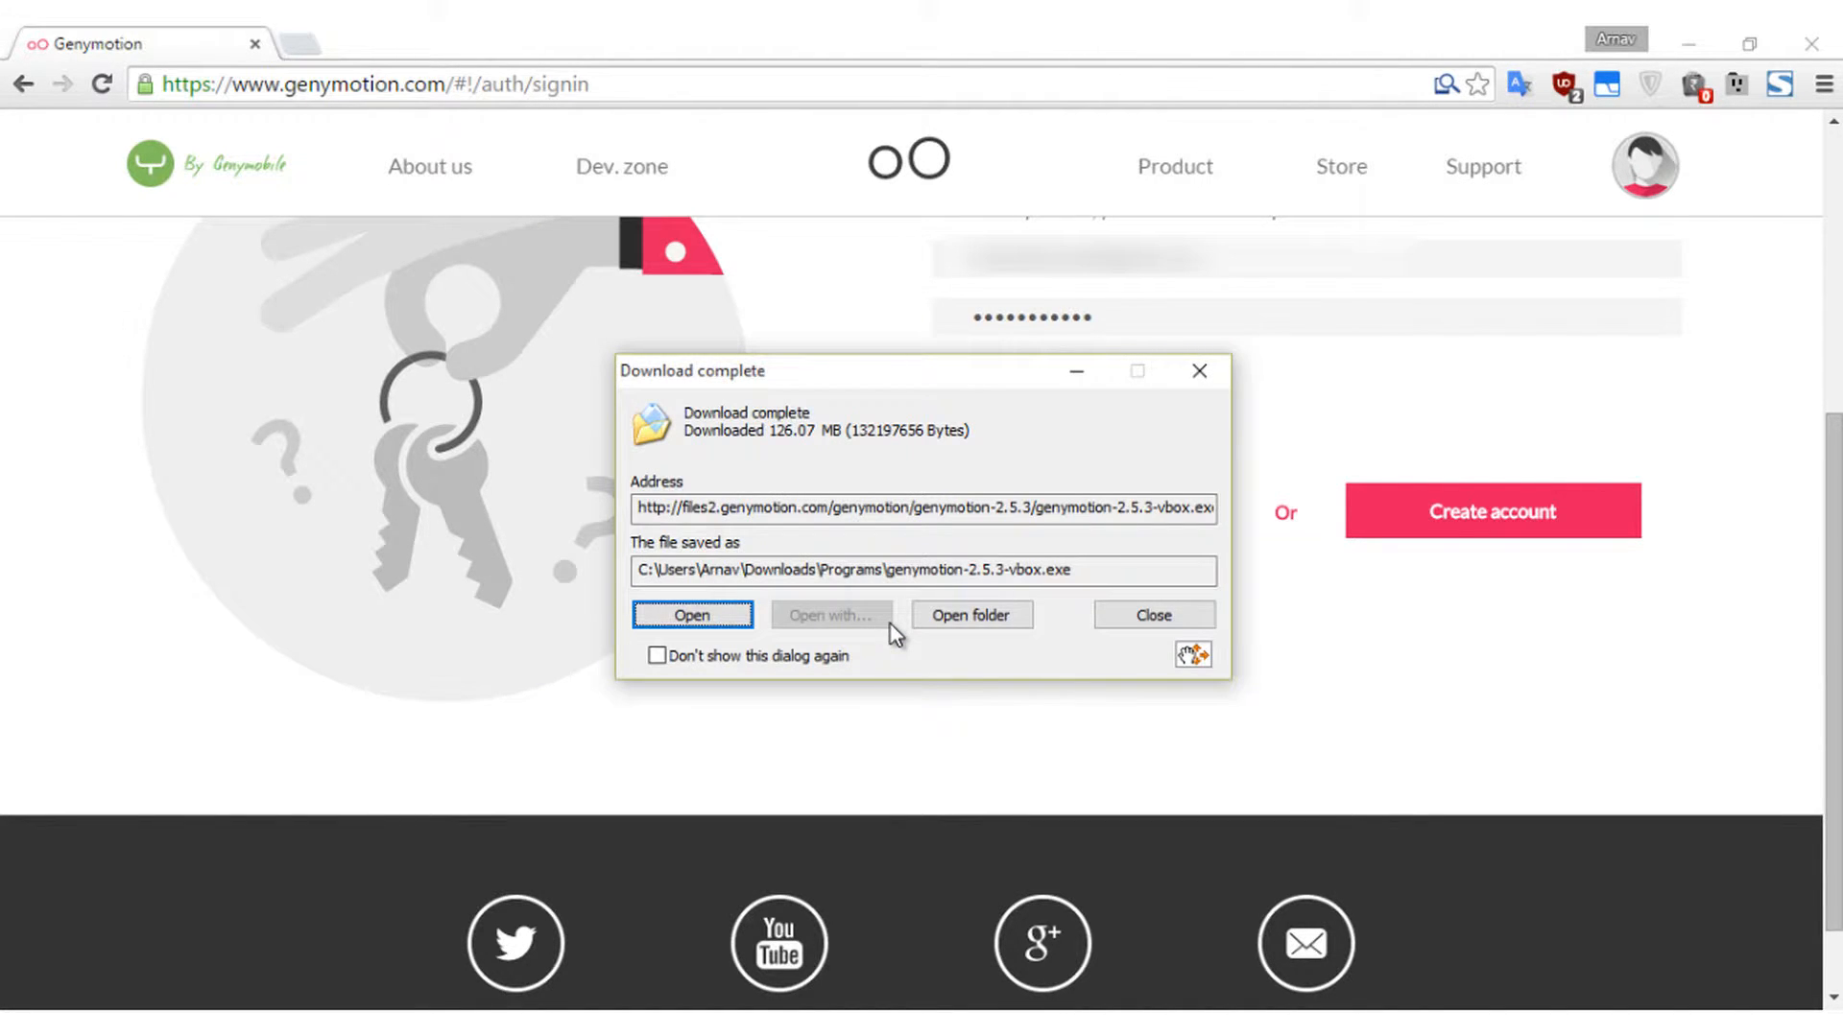
{"action": "left_click", "coordinate": [717, 615]}
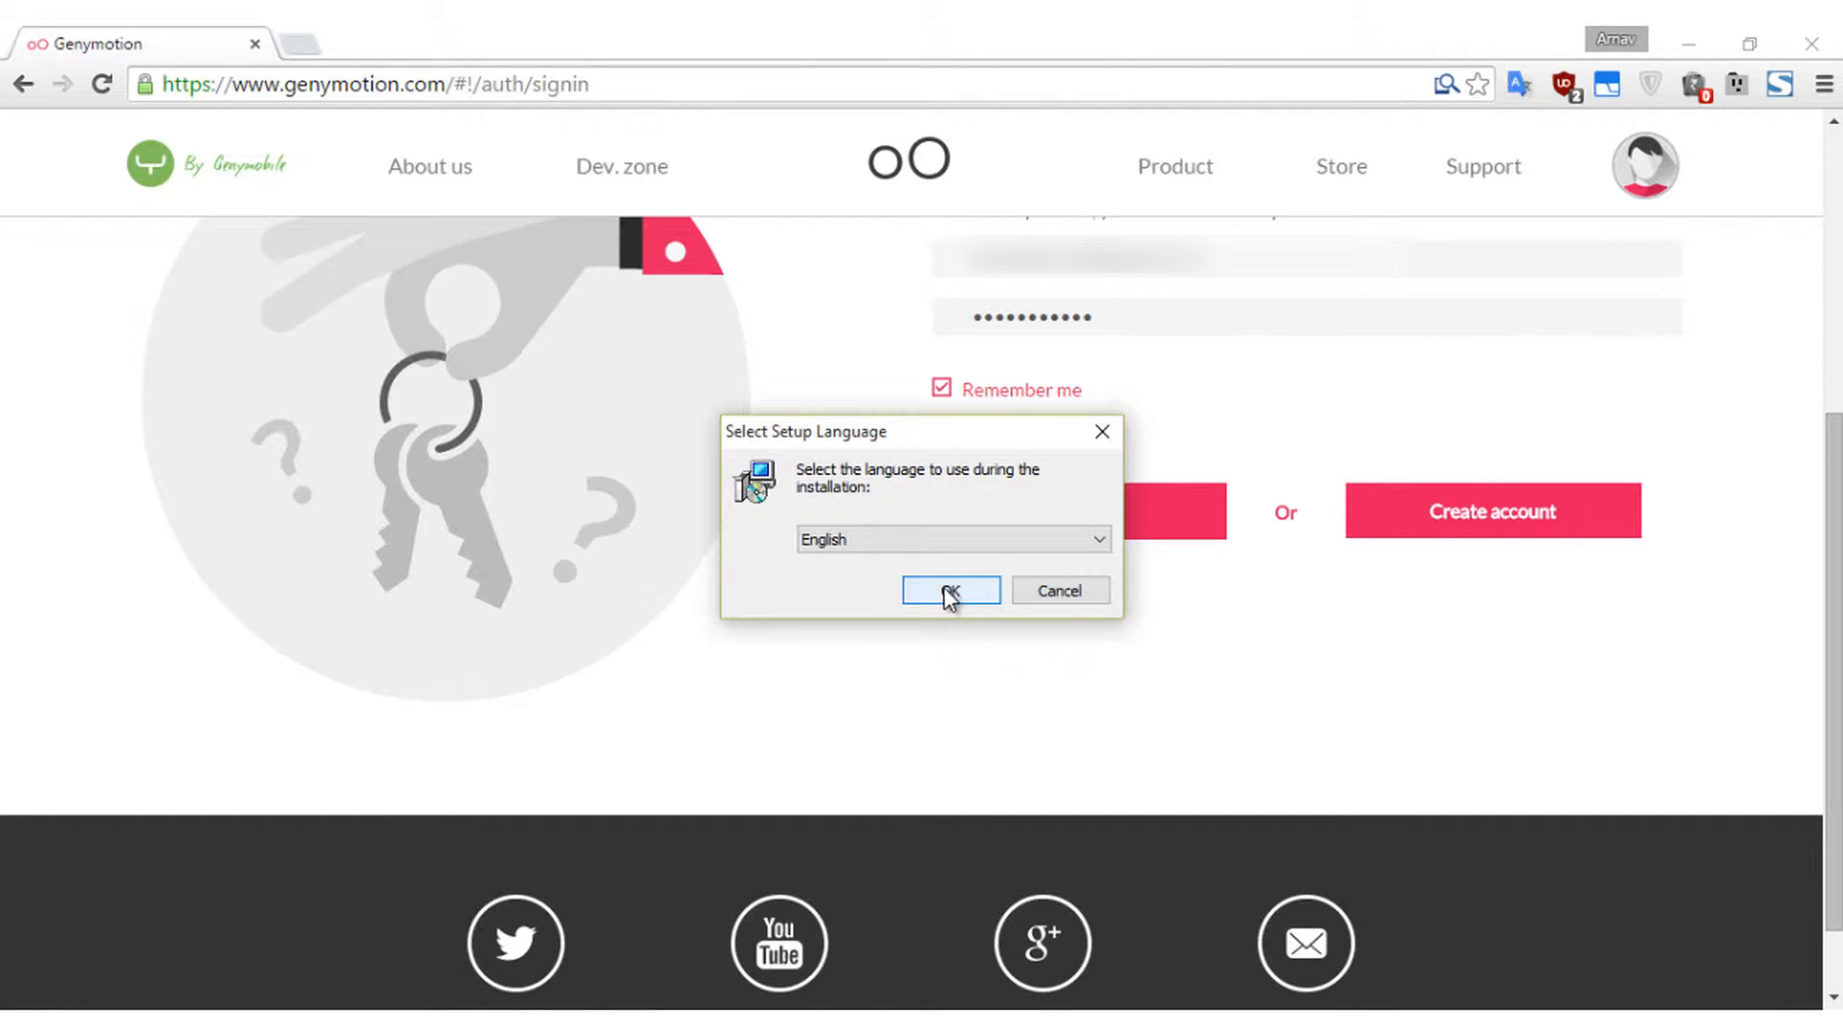
- Install Genymotion in English to C:\Program Files\Genymobile\Genymotion with default Start Menu folder and desktop icon
{"action": "left_click", "coordinate": [945, 590]}
{"action": "left_click", "coordinate": [1092, 747]}
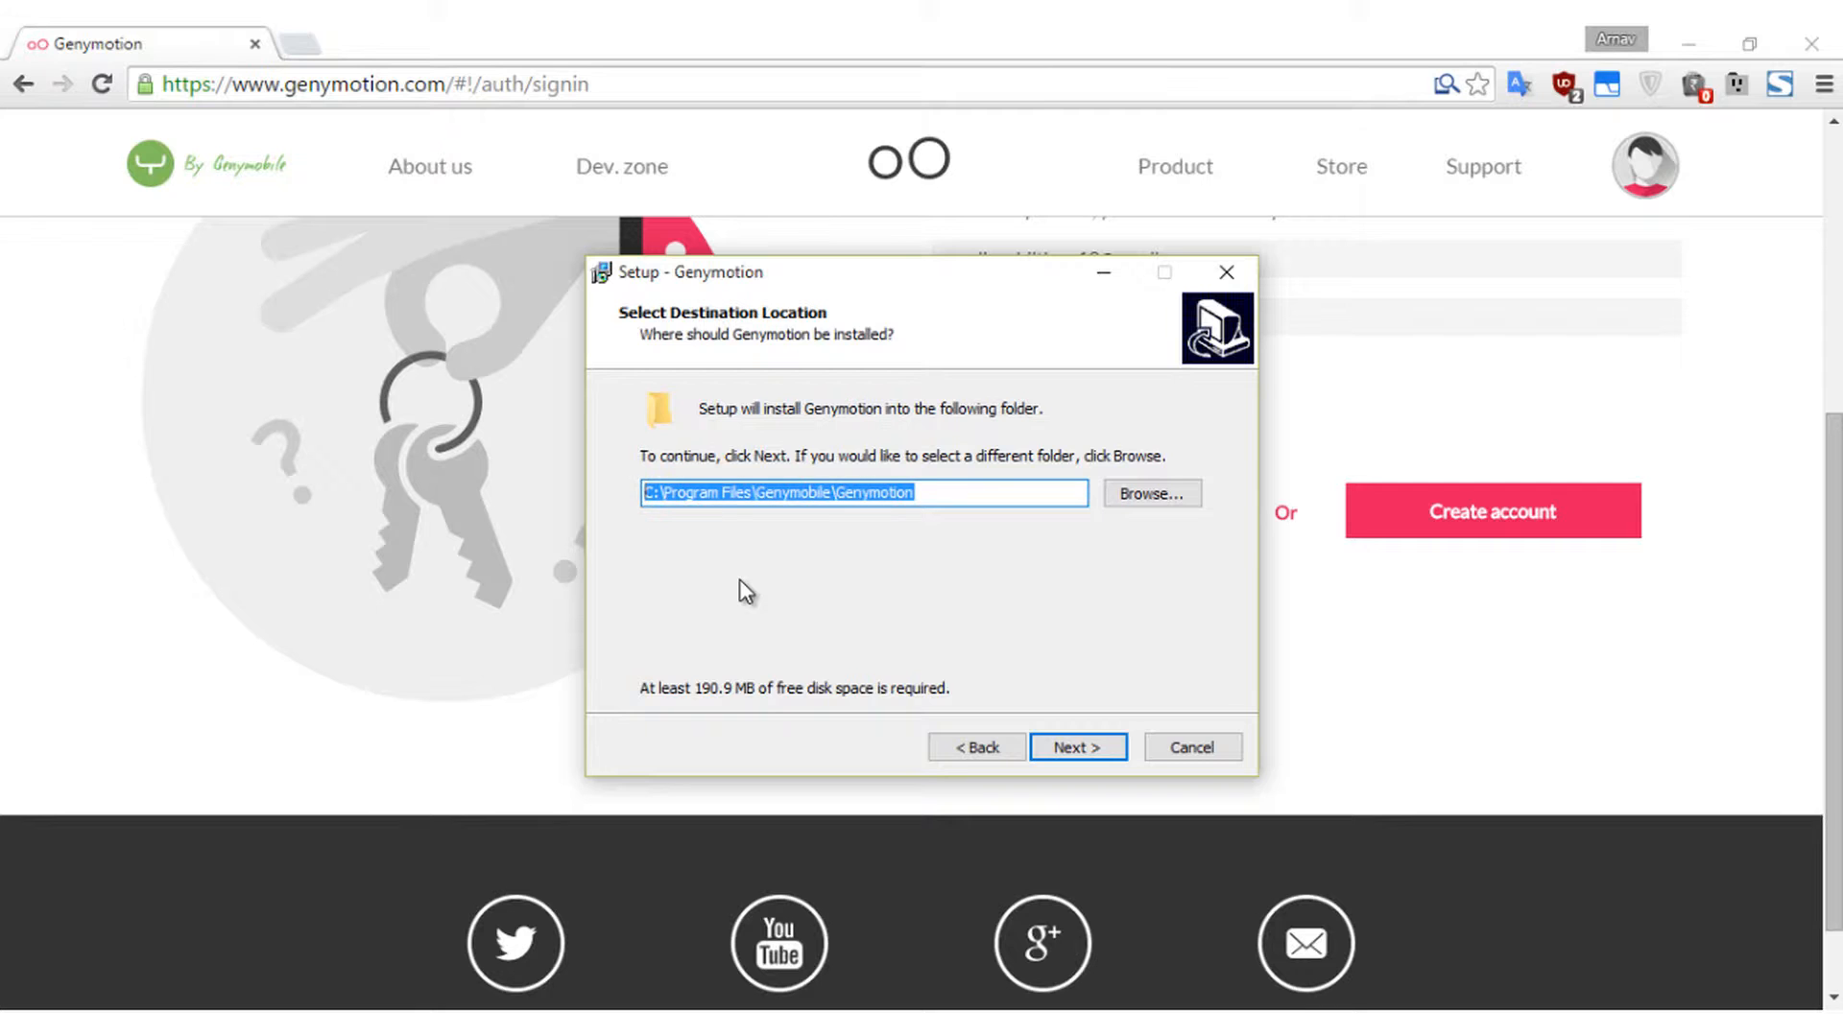
{"action": "left_click", "coordinate": [1075, 750]}
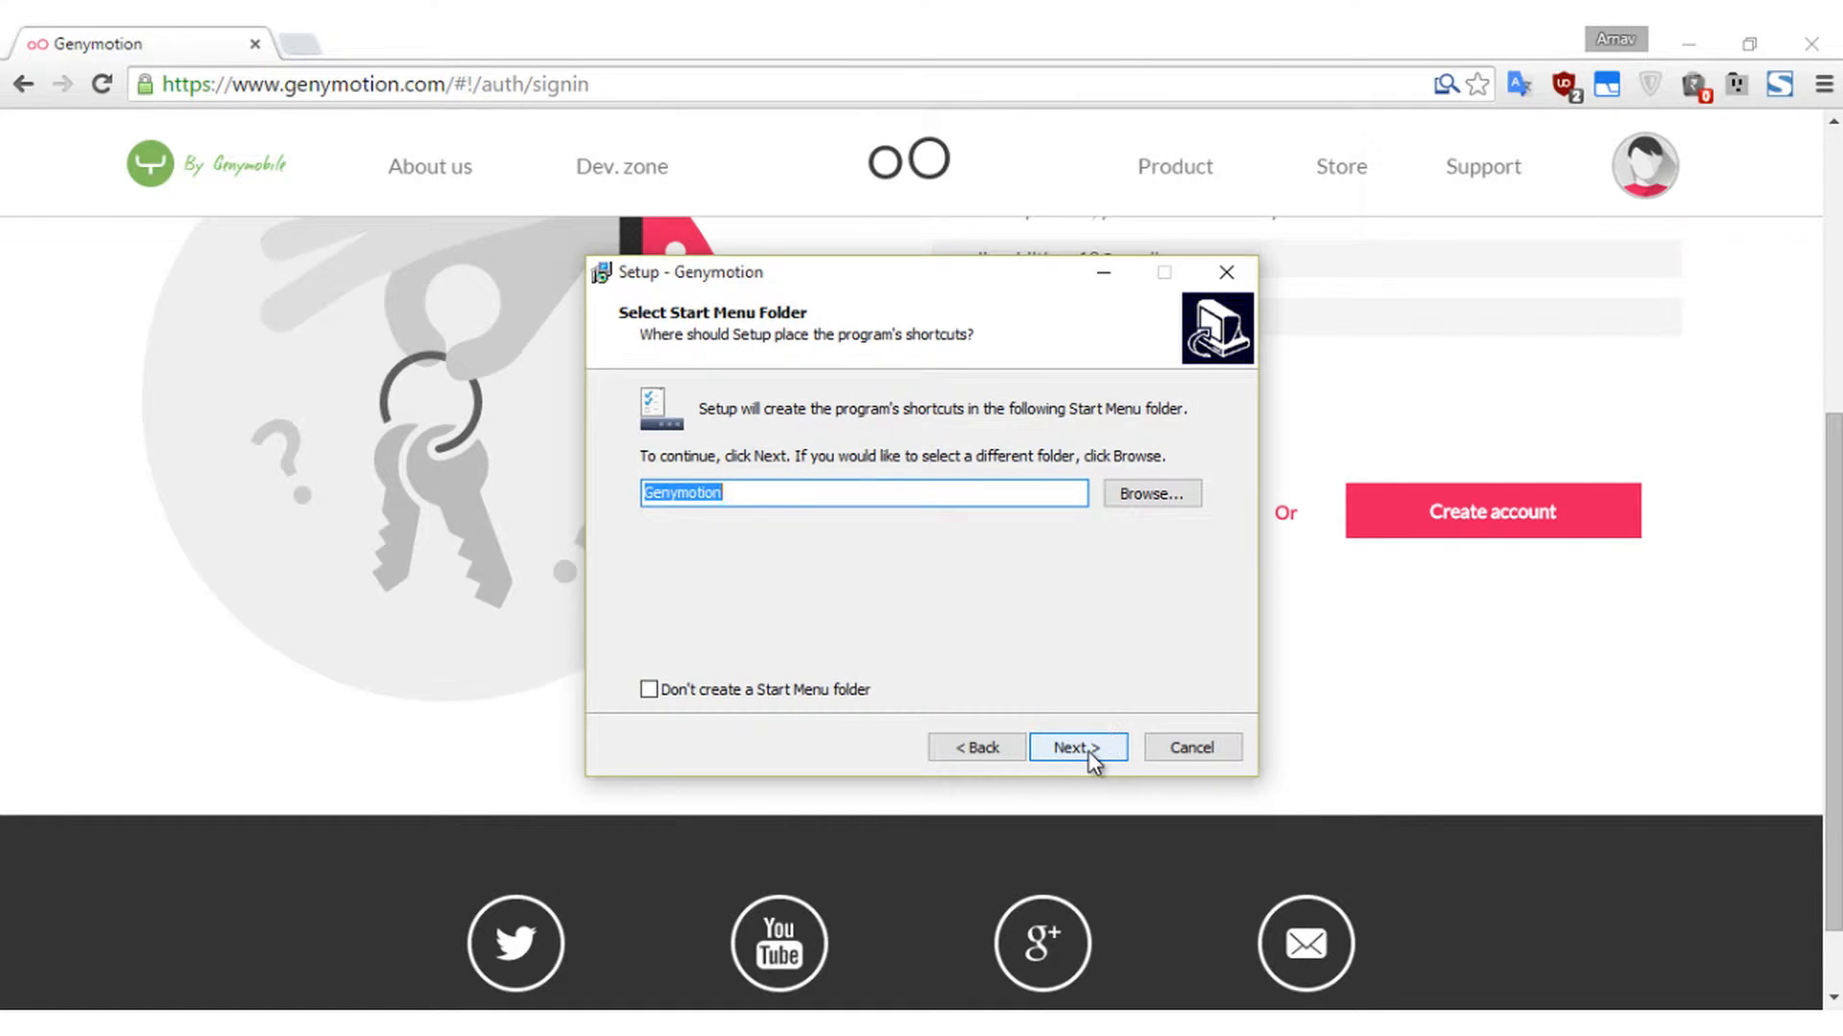
{"action": "left_click", "coordinate": [1090, 750]}
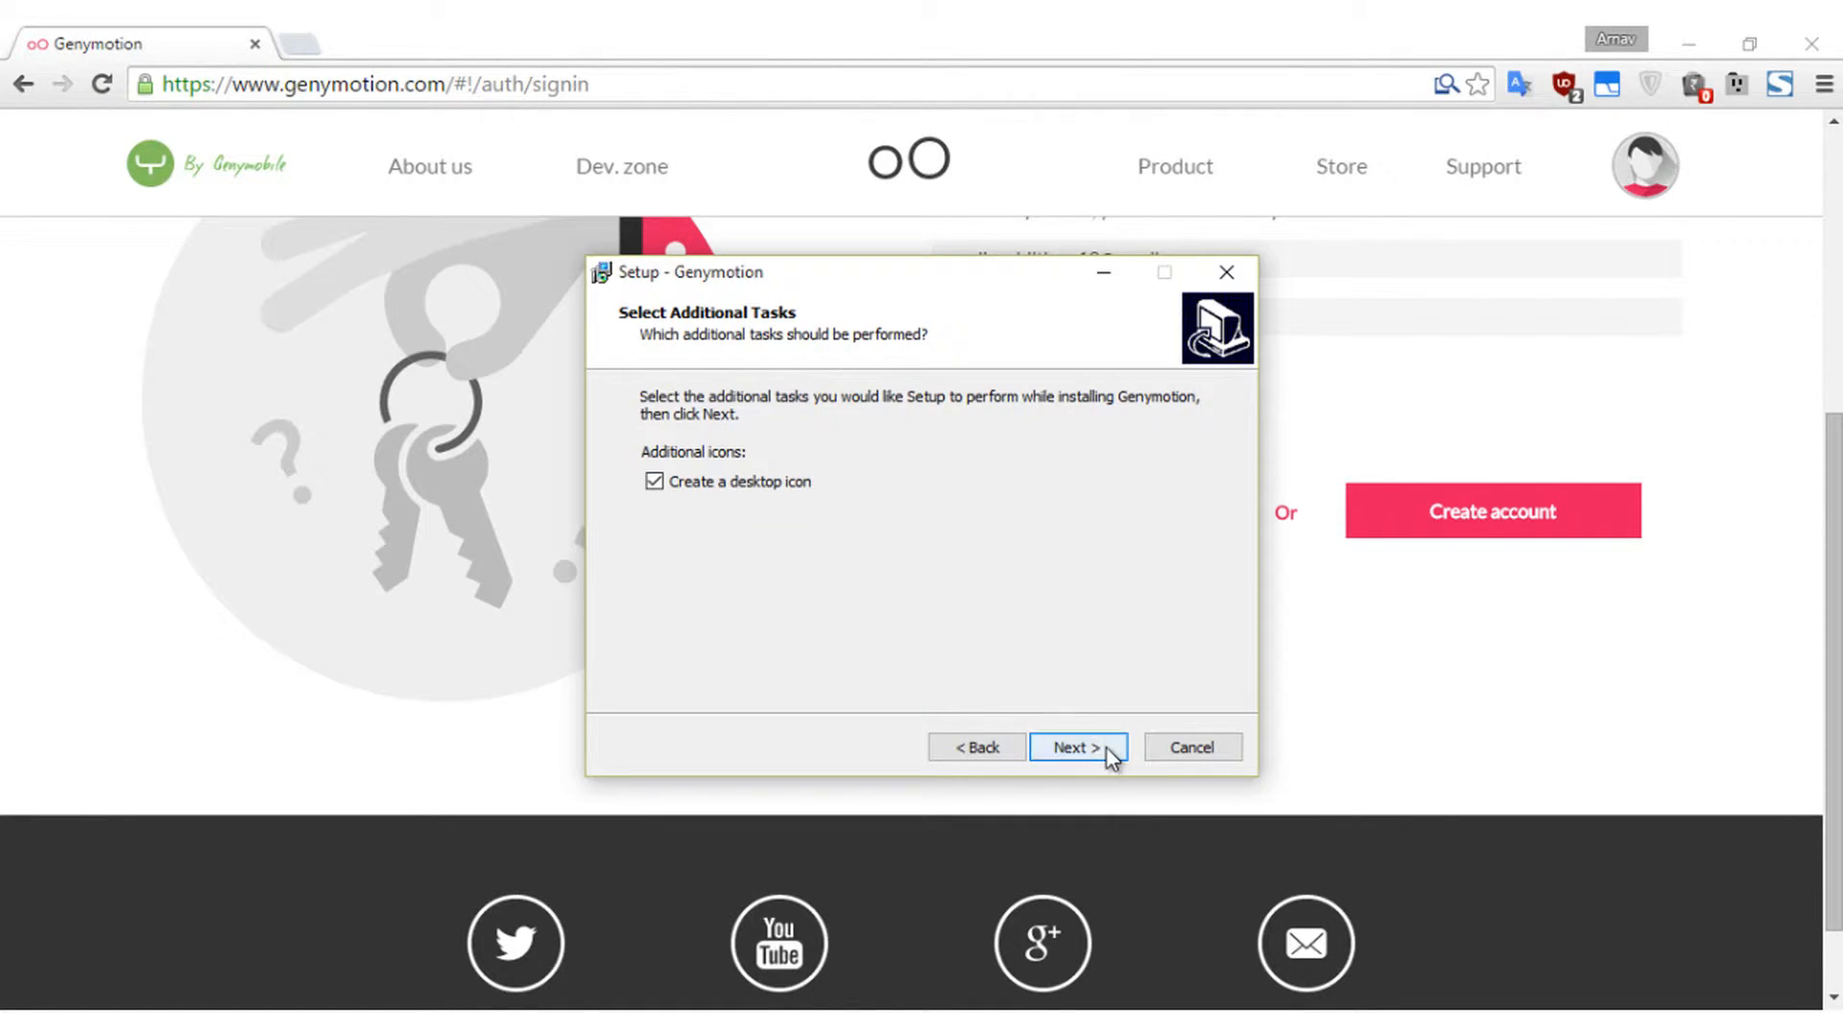
{"action": "left_click", "coordinate": [1106, 747]}
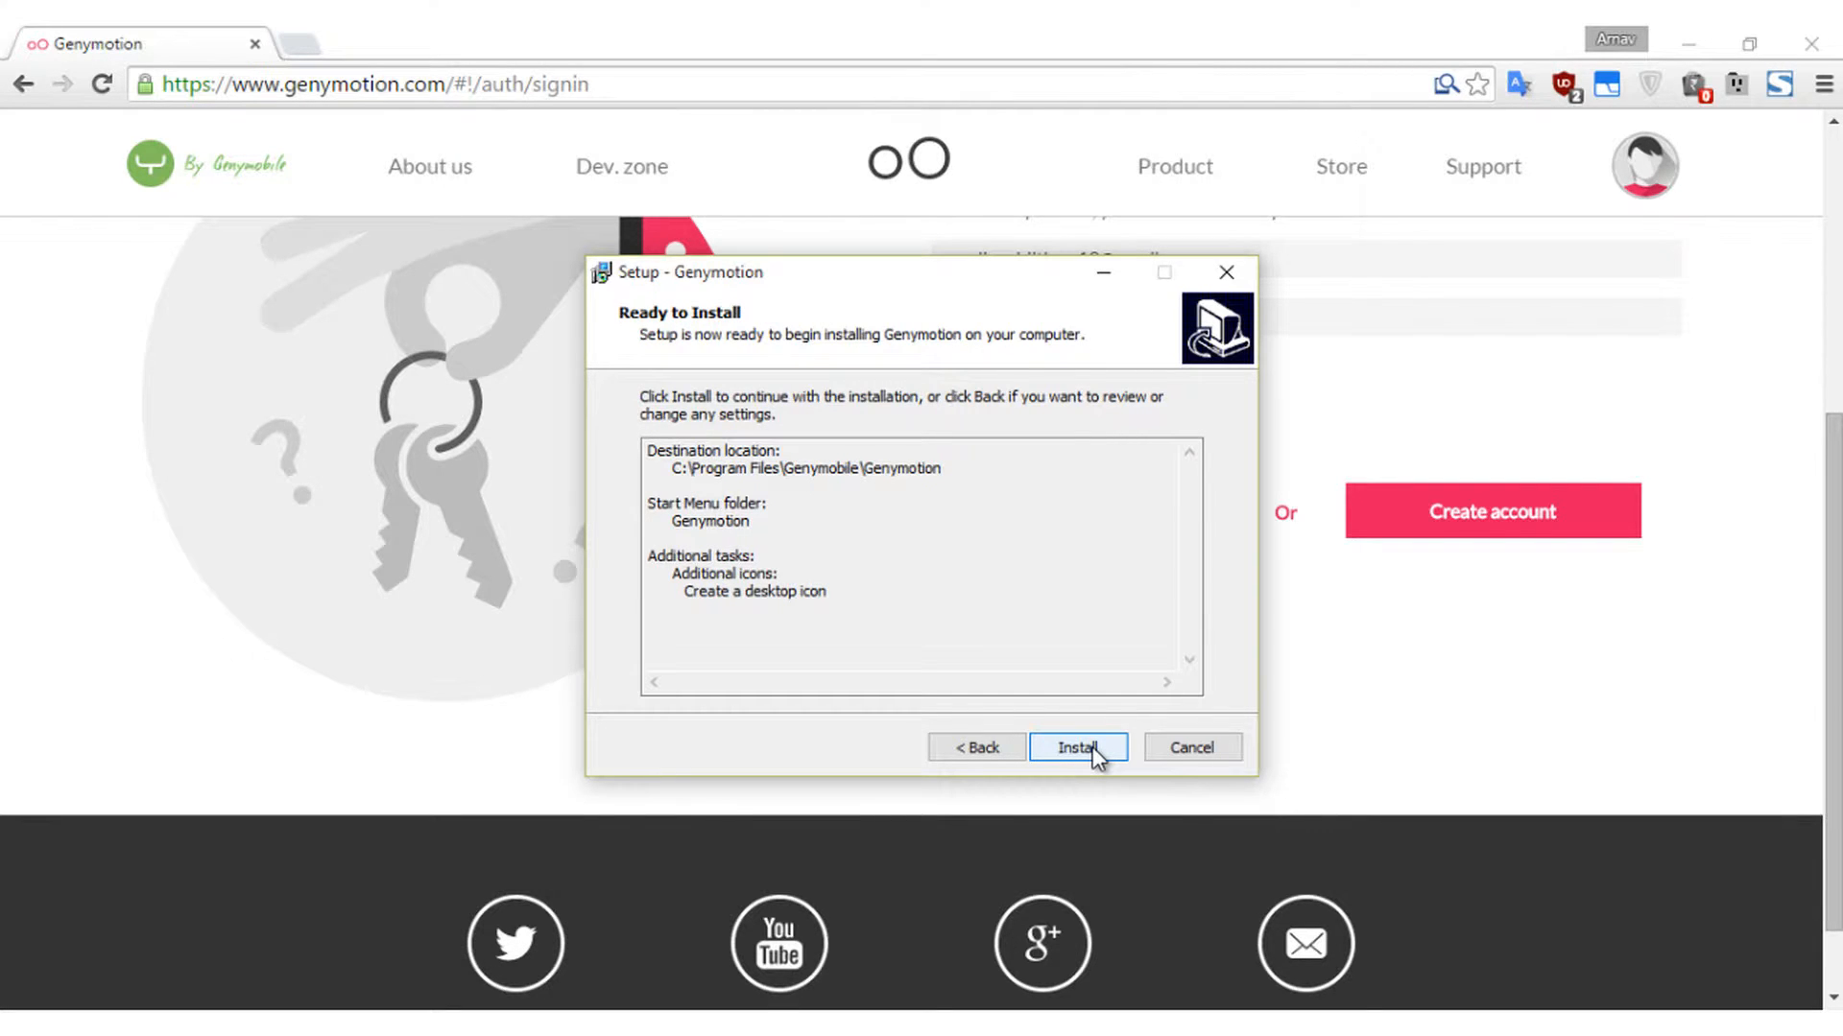
{"action": "left_click", "coordinate": [1092, 747]}
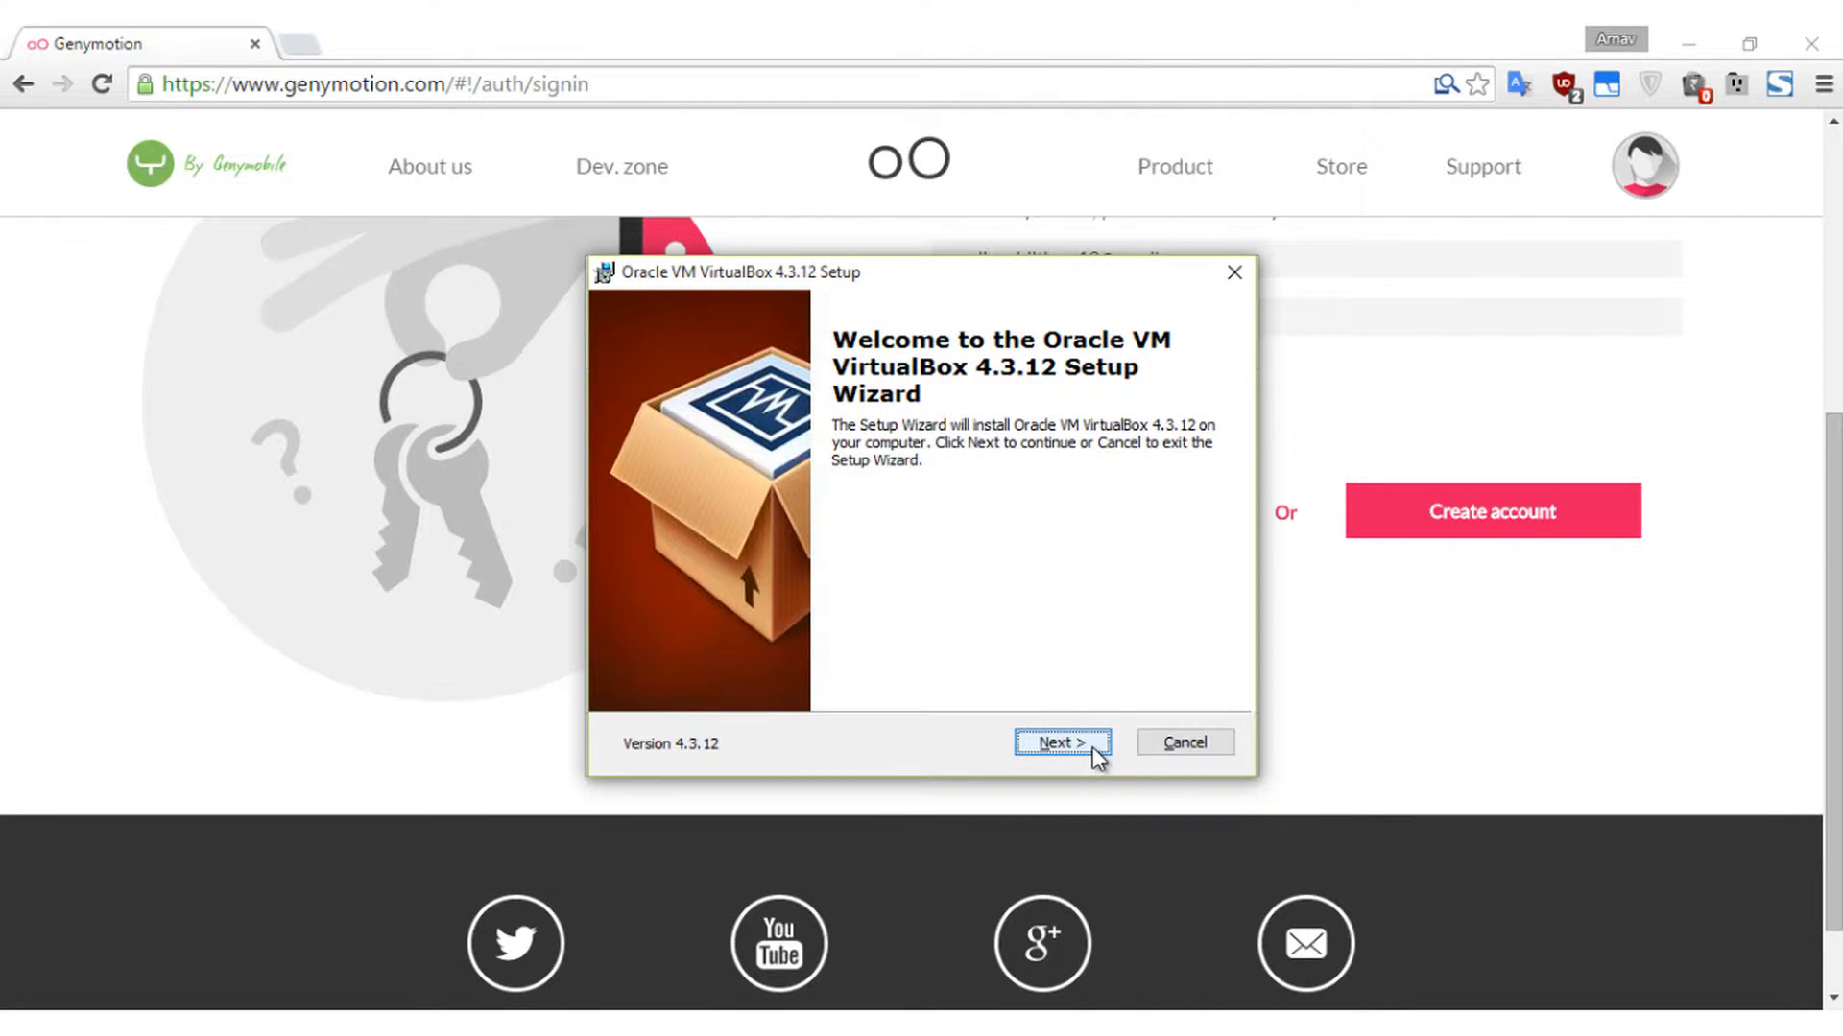
- Install VirtualBox 4.3.12 with all features and default shortcuts, launching VirtualBox Manager when done
{"action": "left_click", "coordinate": [1092, 747]}
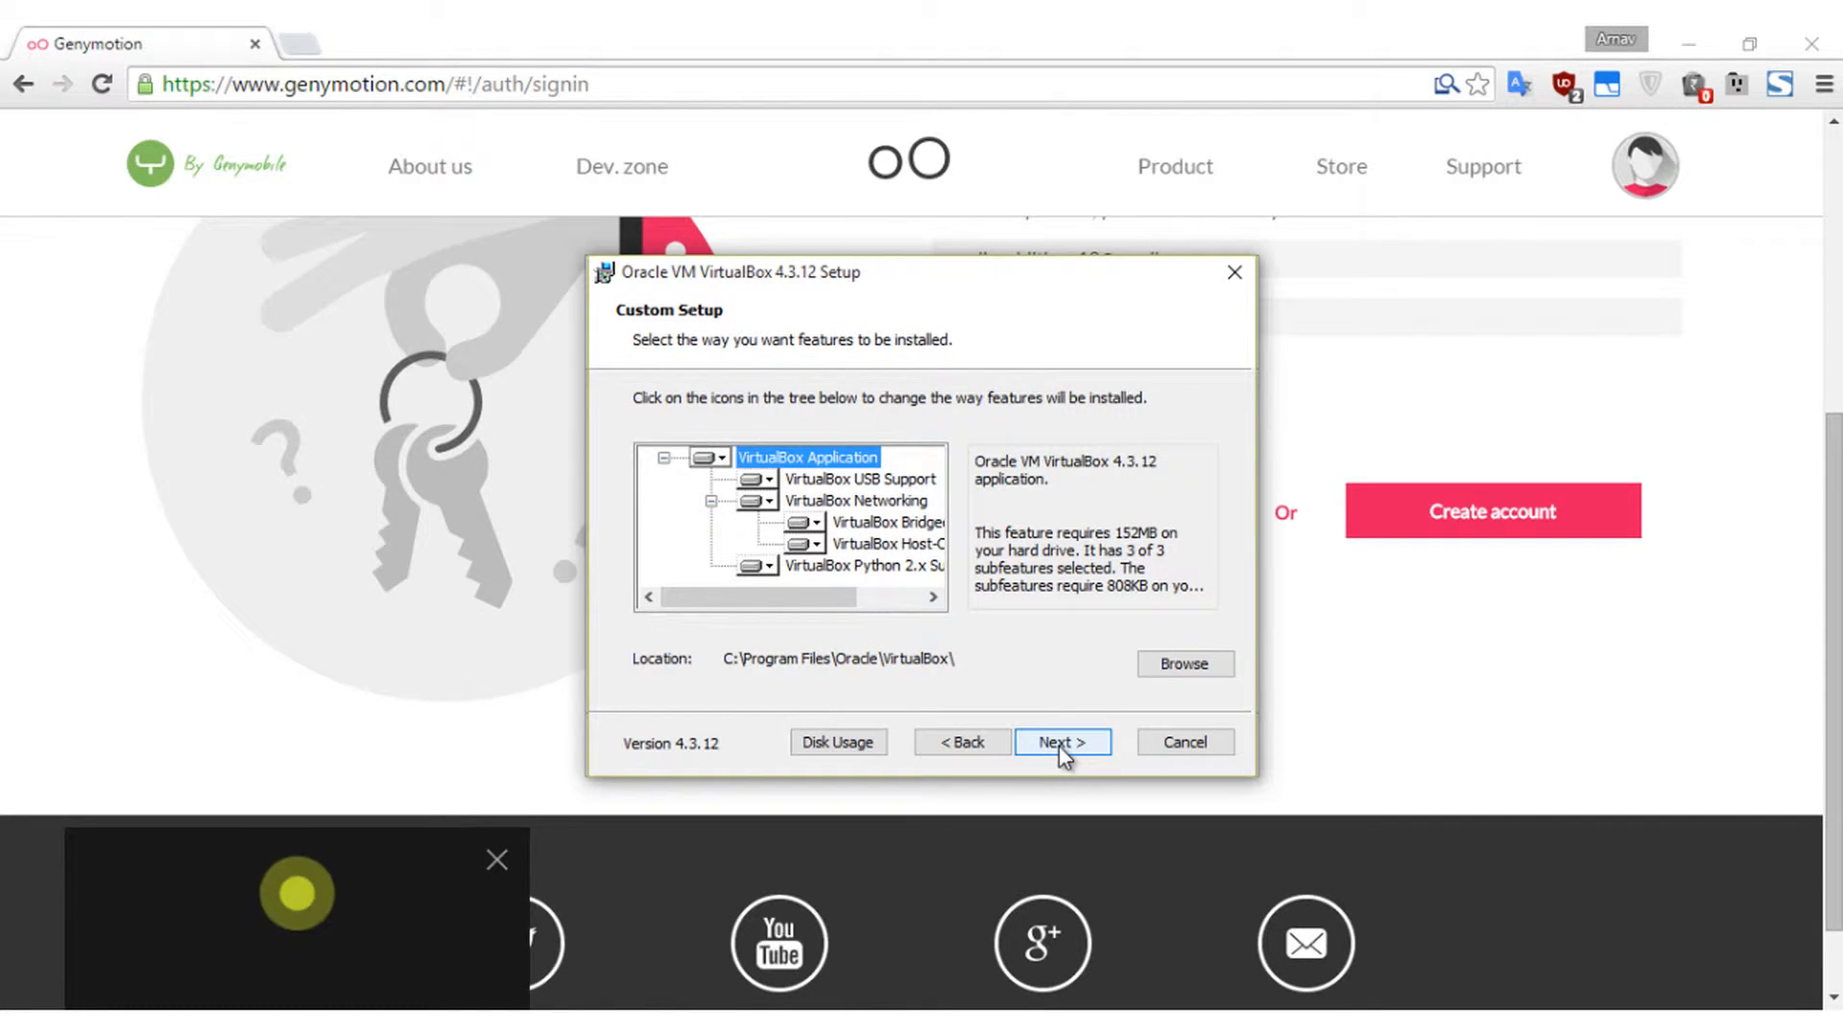
{"action": "left_click", "coordinate": [1057, 745]}
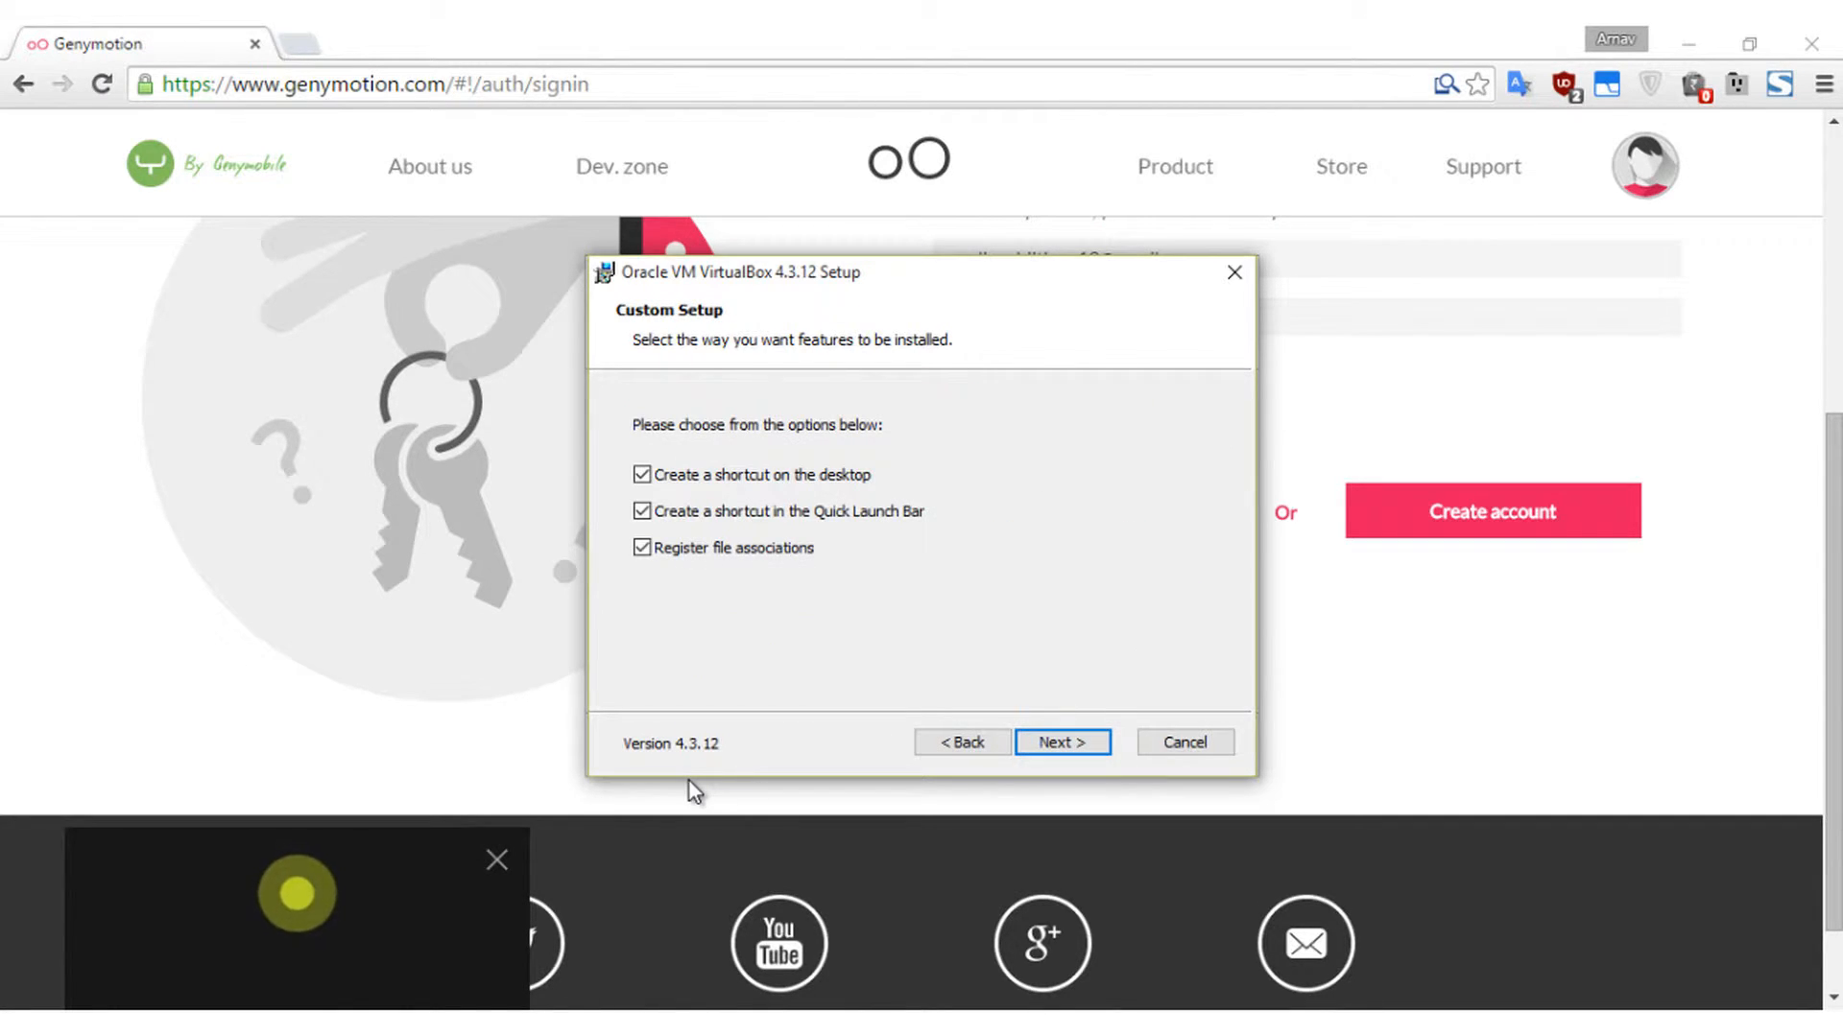
{"action": "left_click", "coordinate": [1044, 744]}
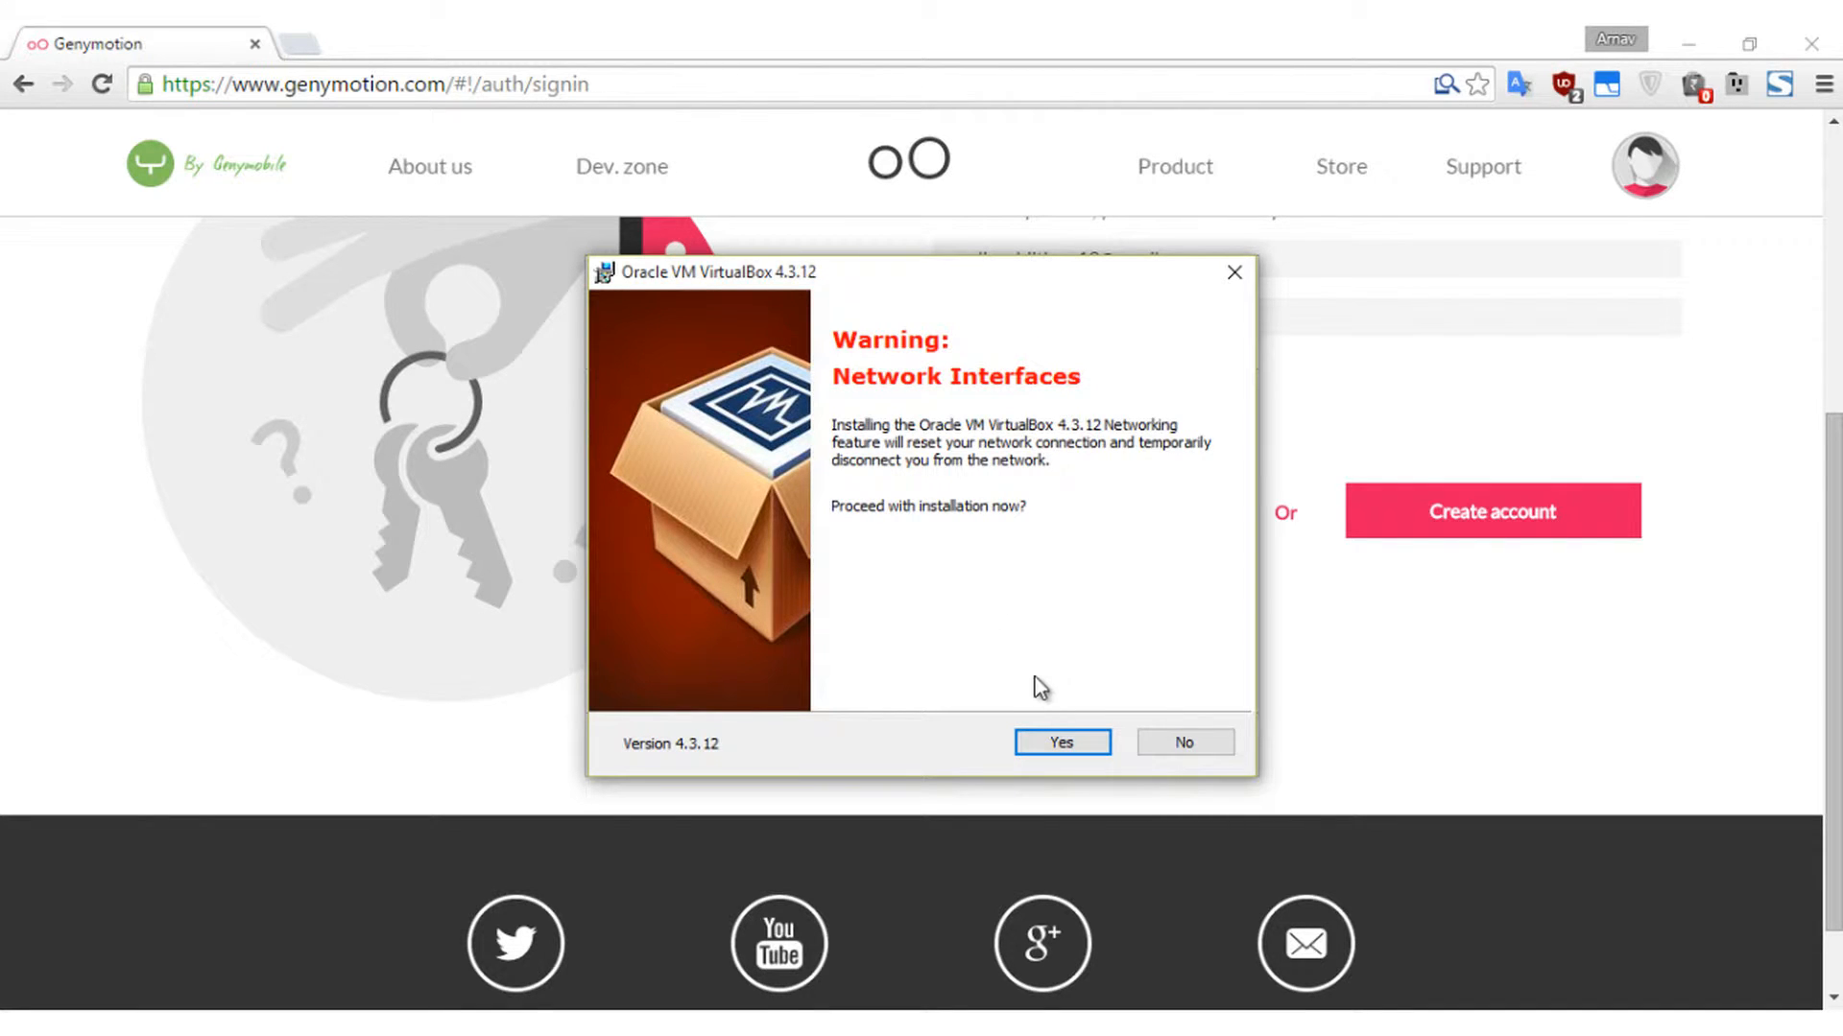
{"action": "left_click", "coordinate": [1050, 740]}
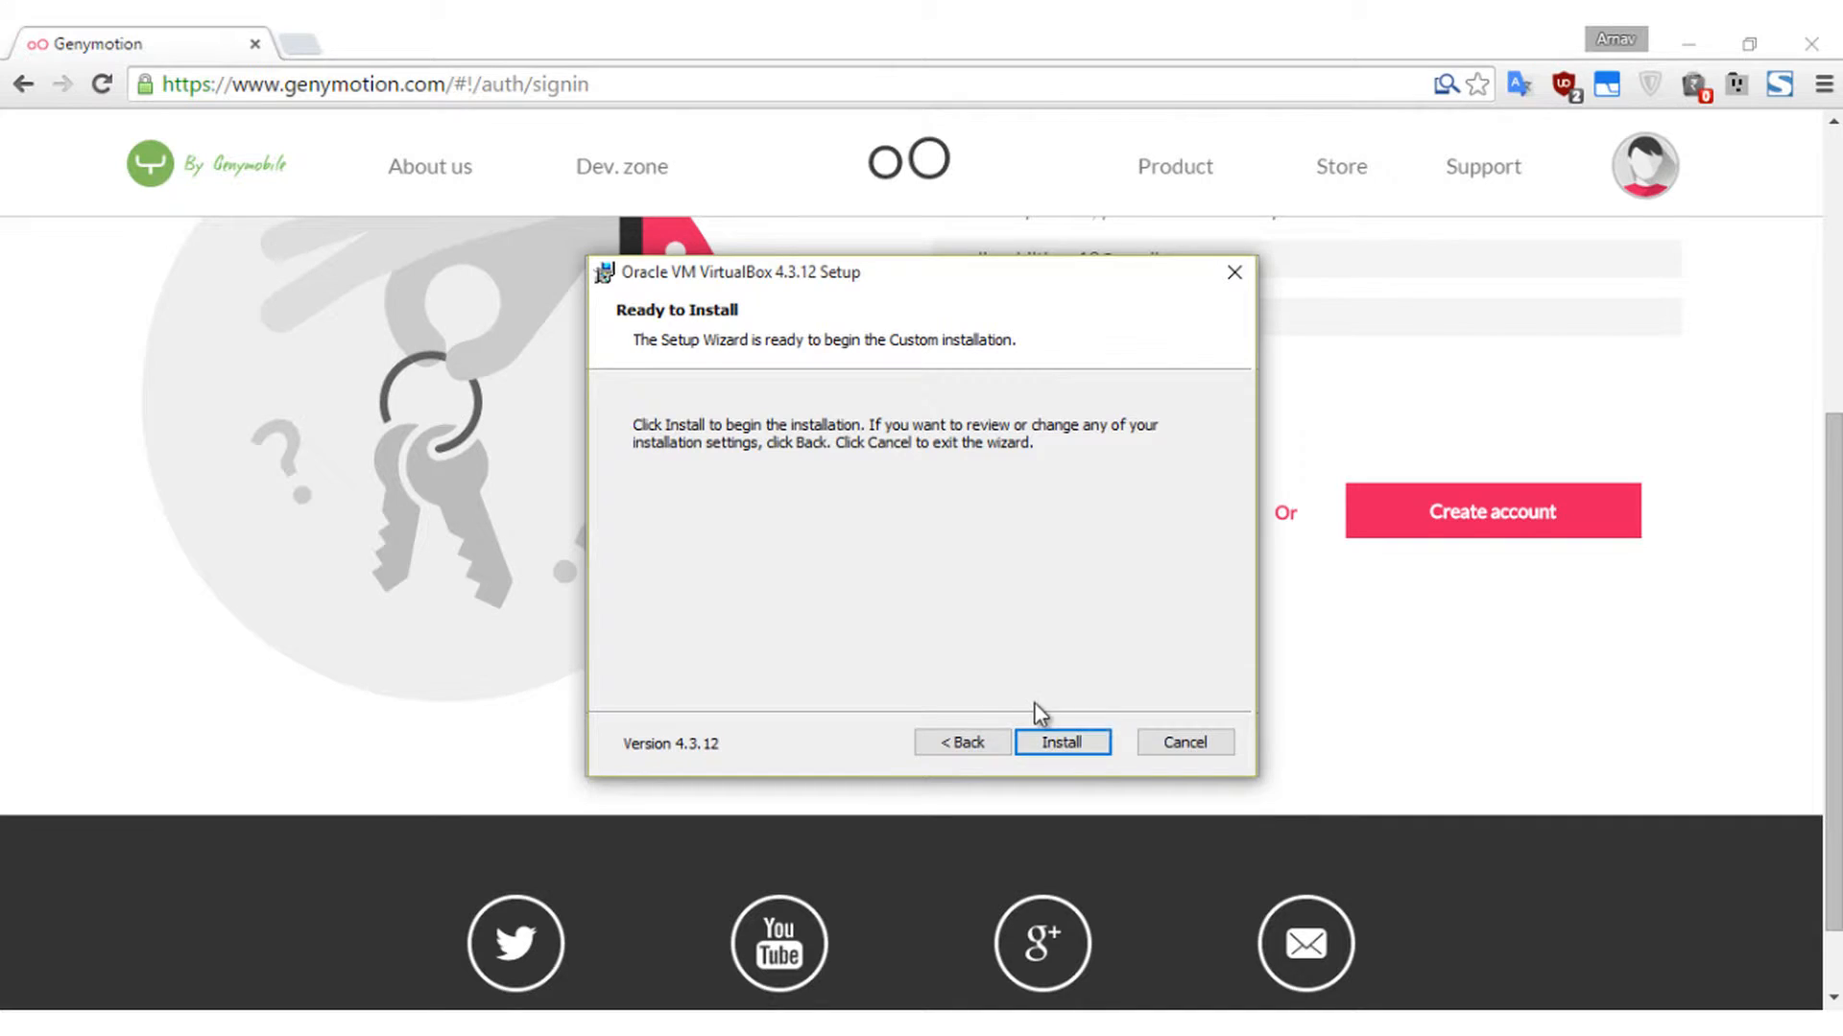
{"action": "left_click", "coordinate": [1060, 745]}
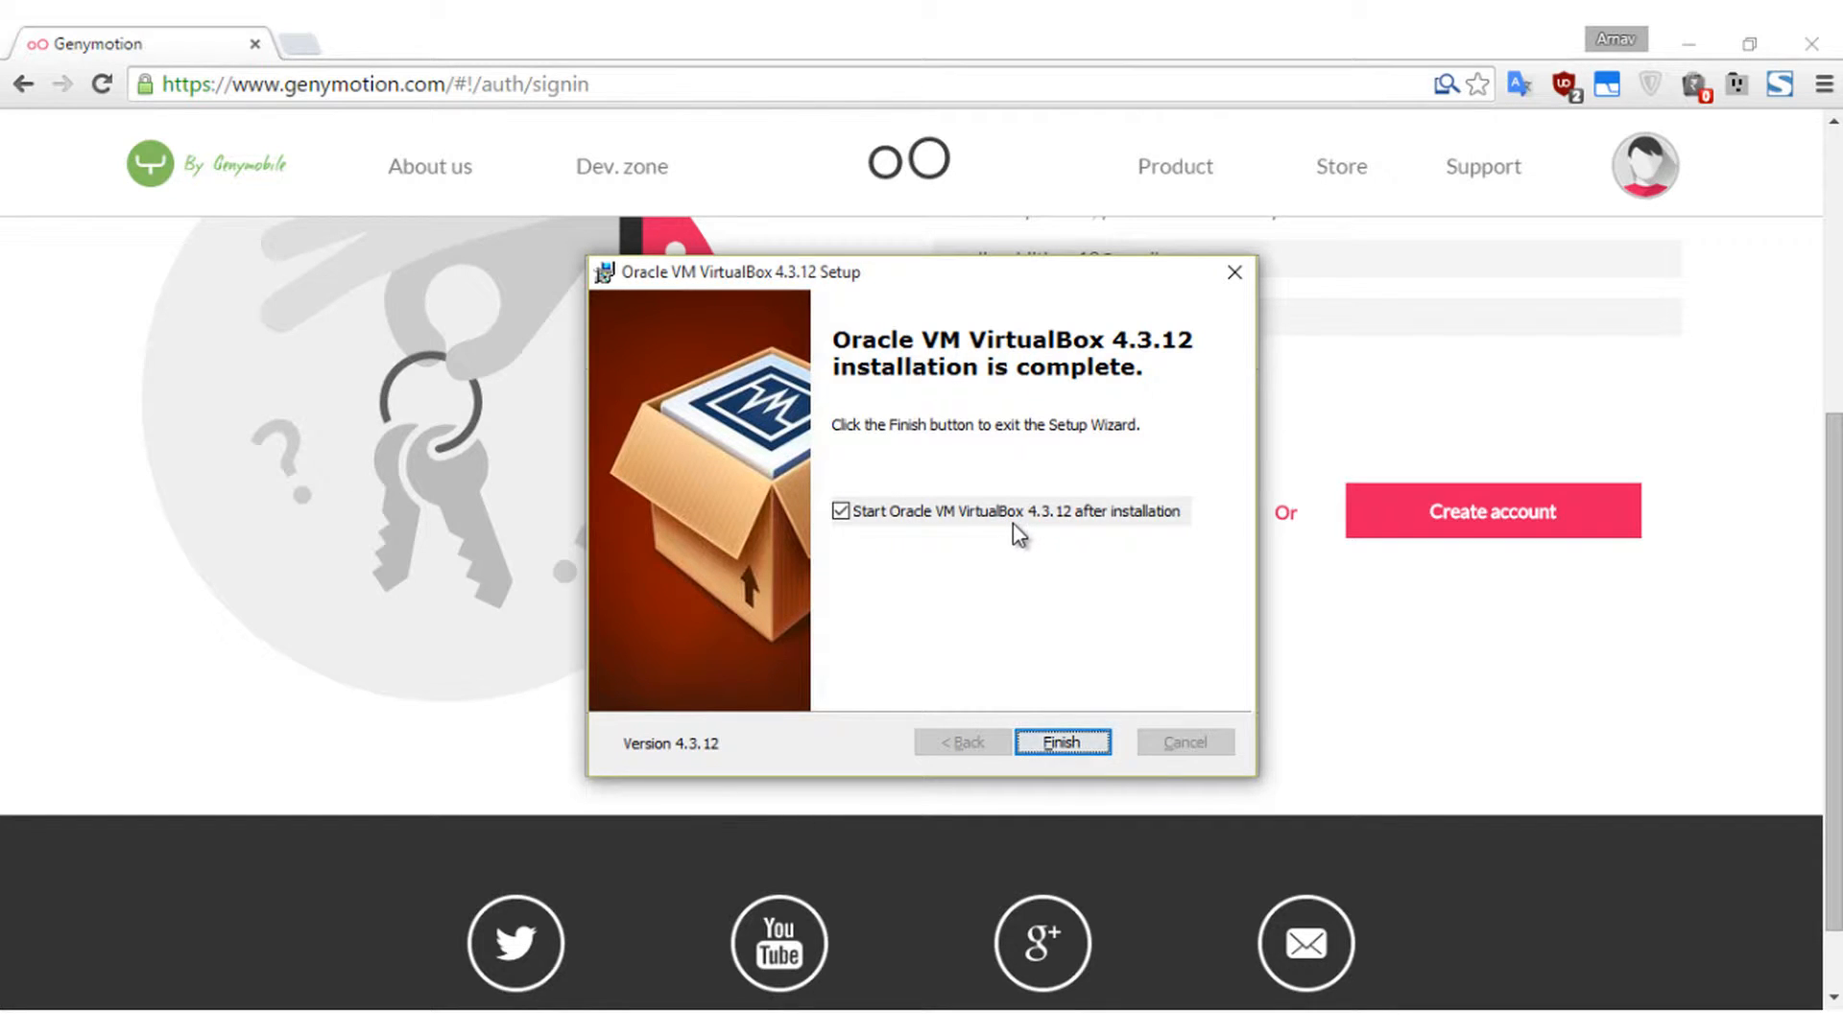
{"action": "left_click", "coordinate": [1012, 522]}
{"action": "left_click", "coordinate": [1012, 522]}
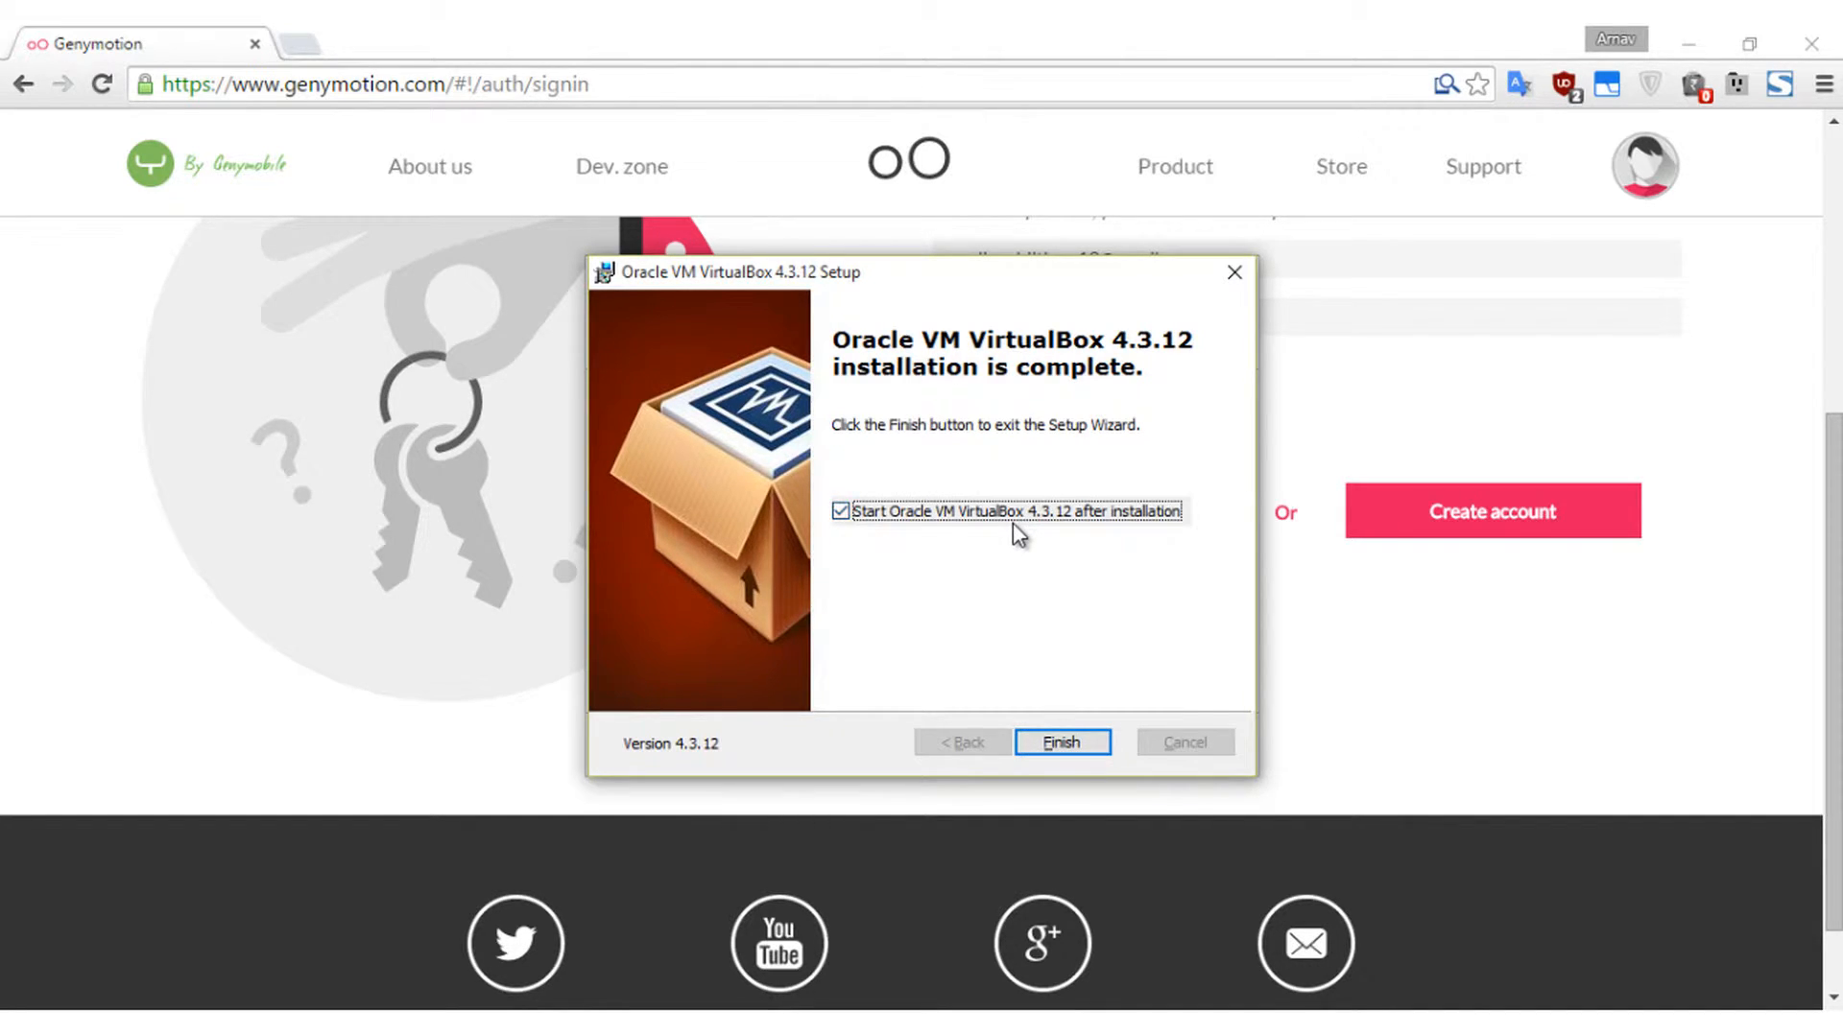
{"action": "key", "text": "Return"}
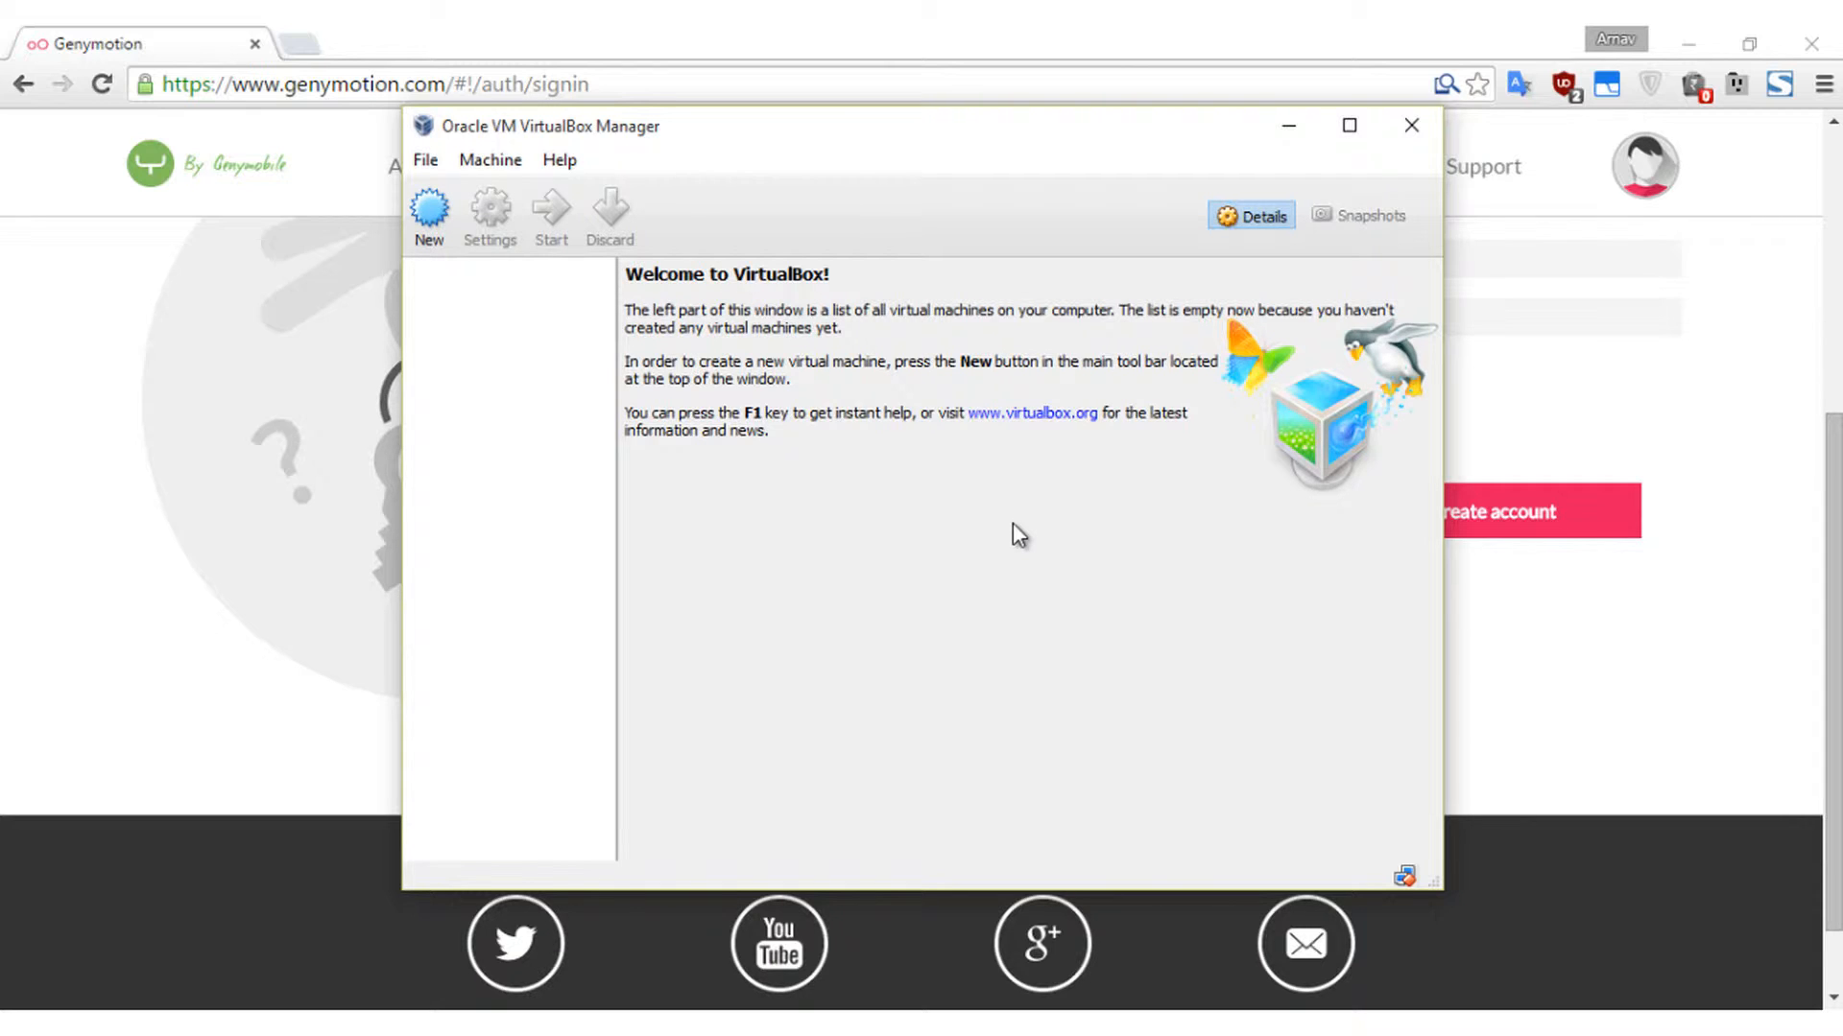
- Close VirtualBox Manager, launch Genymotion signed in, and accept the personal-use notice
{"action": "left_click", "coordinate": [1411, 126]}
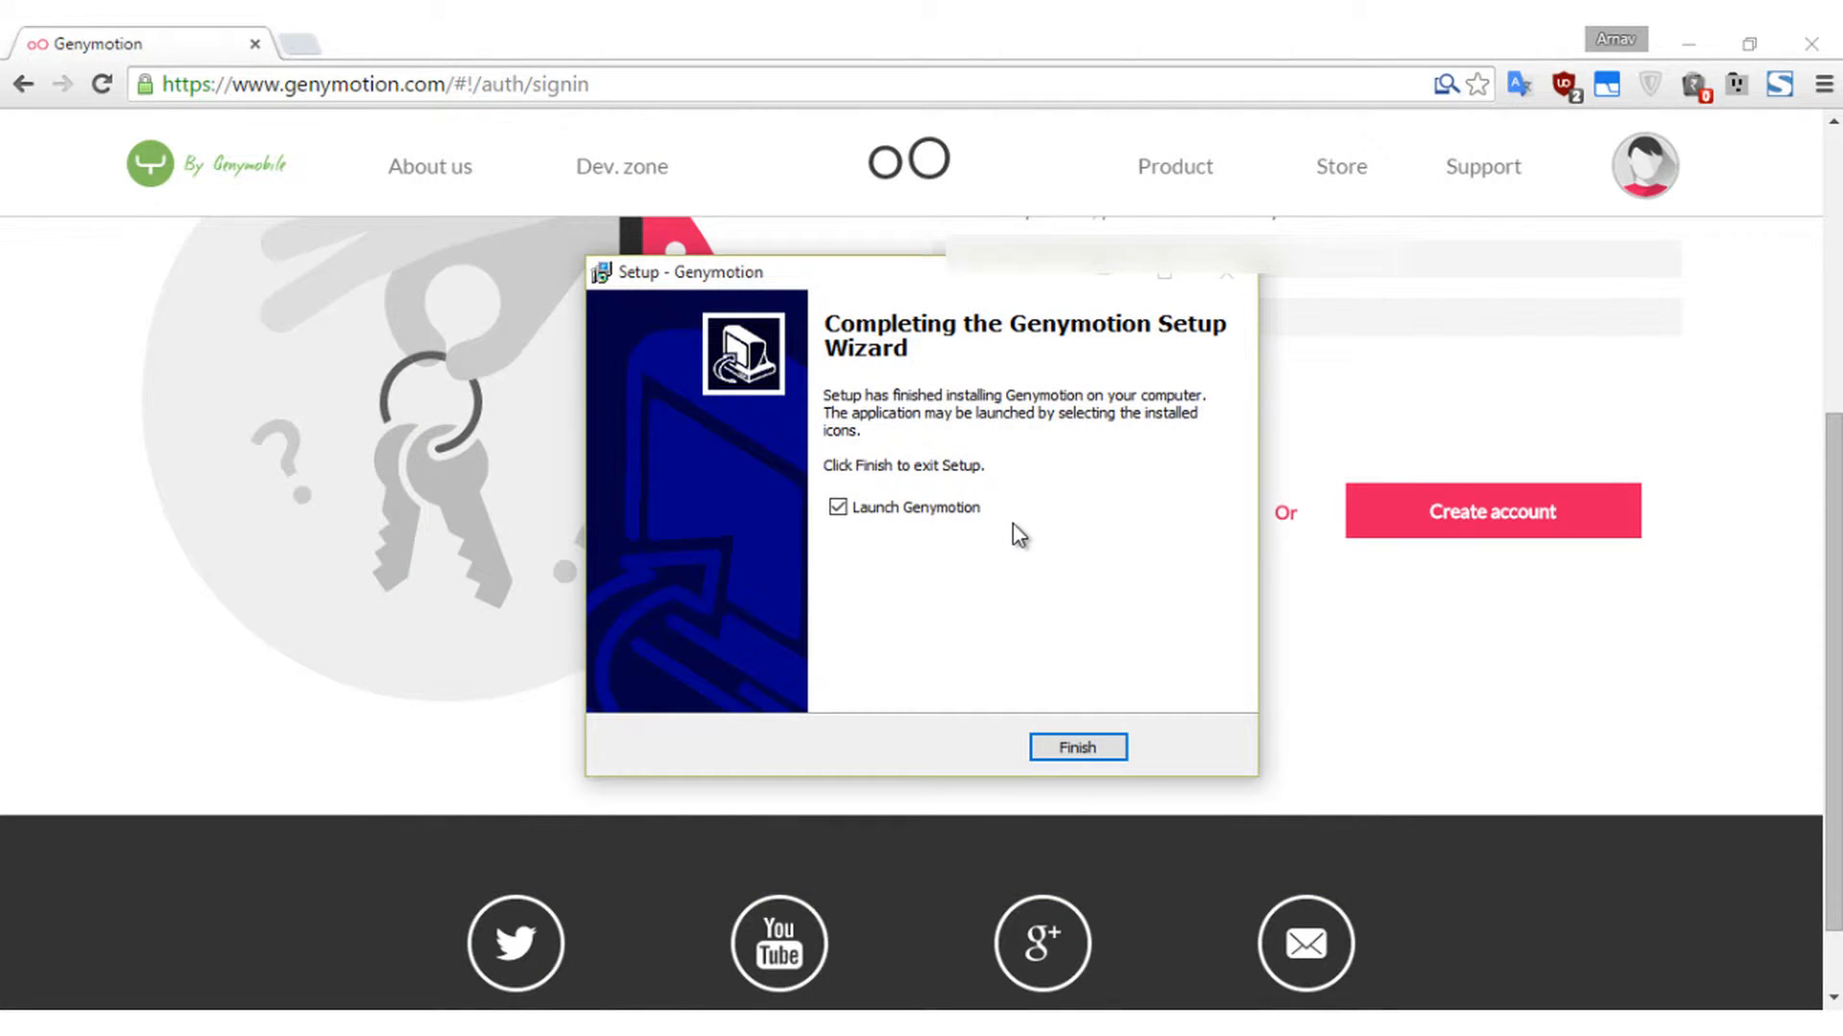
{"action": "key", "text": "Return"}
{"action": "left_click", "coordinate": [1011, 522]}
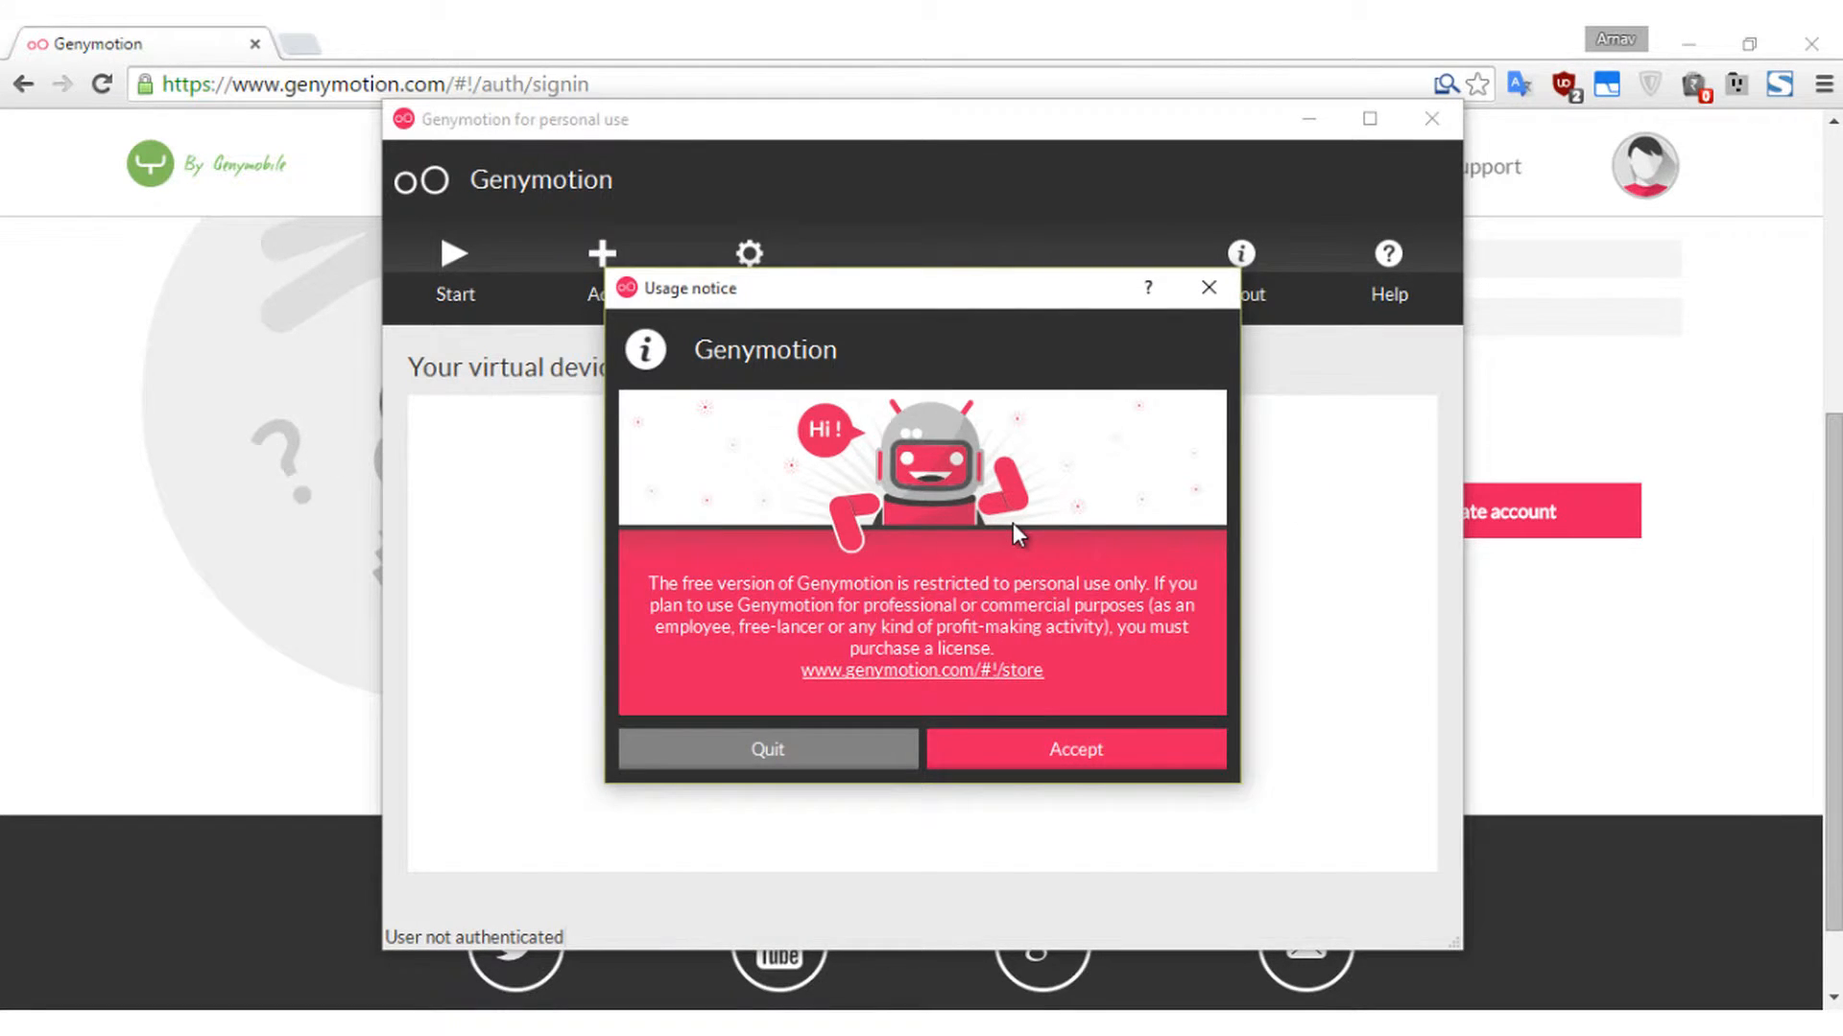
{"action": "key", "text": "Return"}
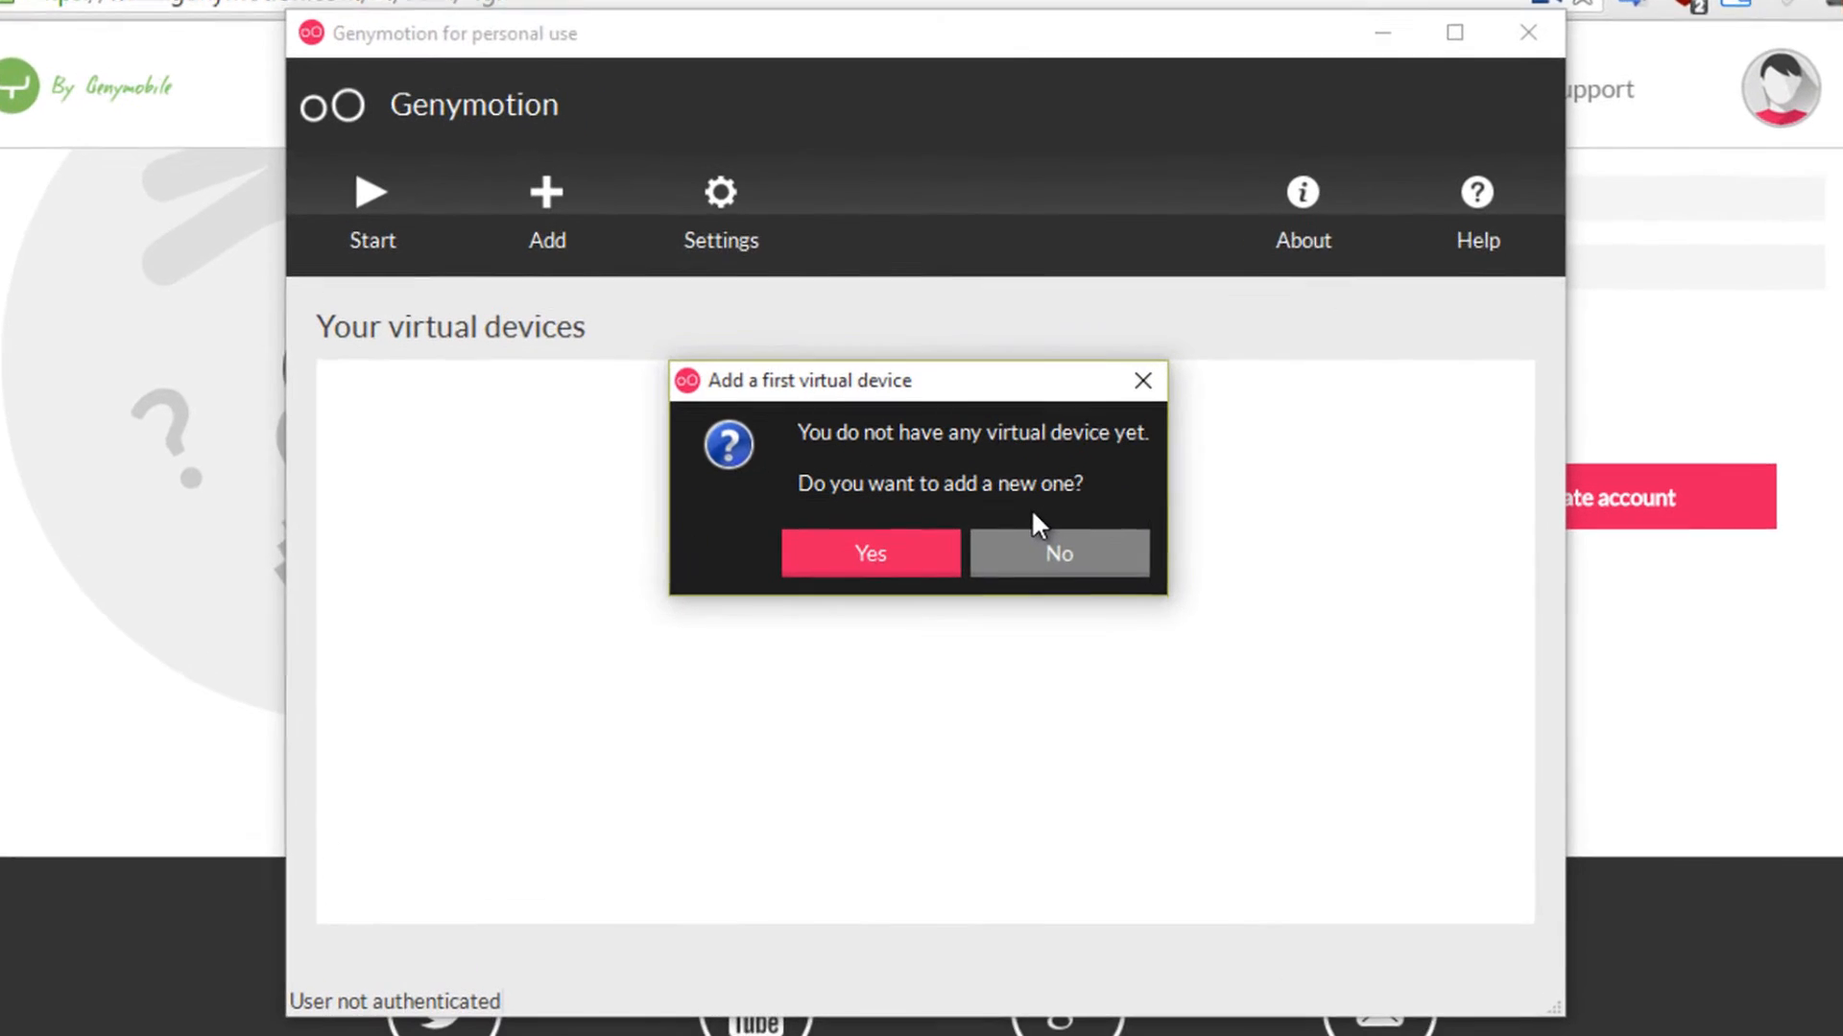
- Agree to add a first virtual device and sign in so the full device list appears
{"action": "key", "text": "Return"}
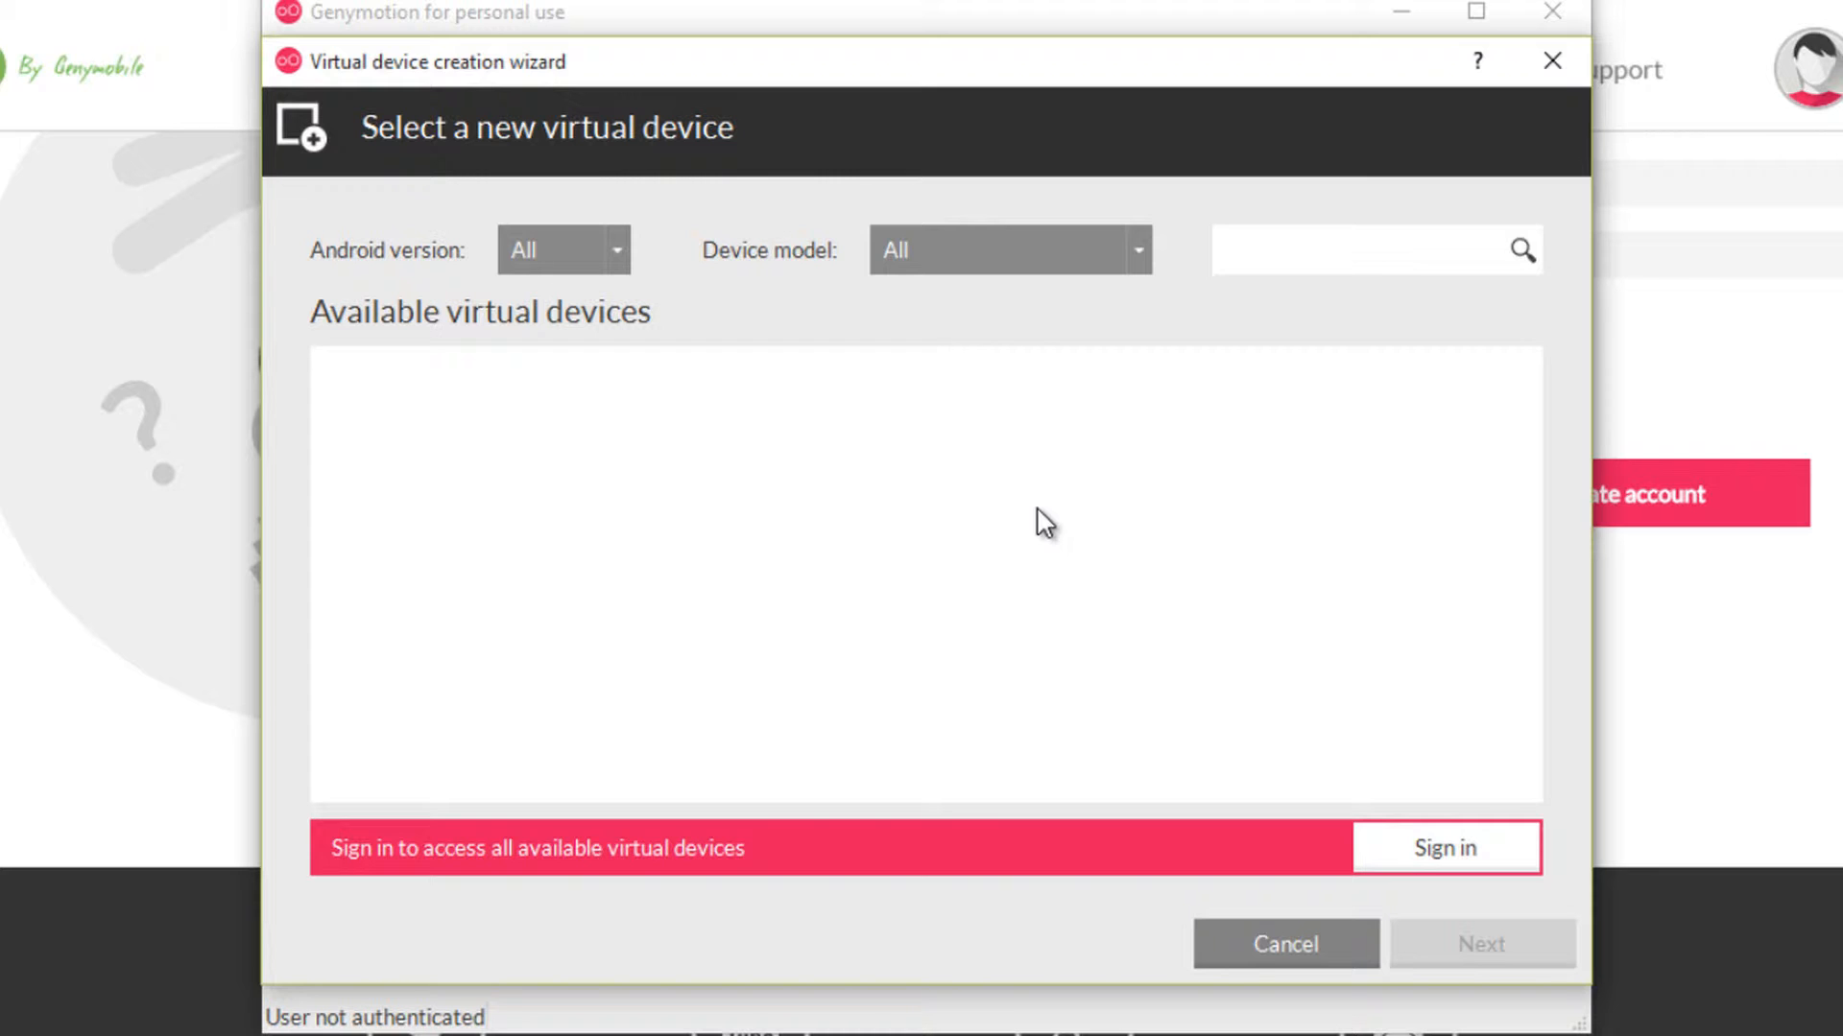
{"action": "key", "text": "Return"}
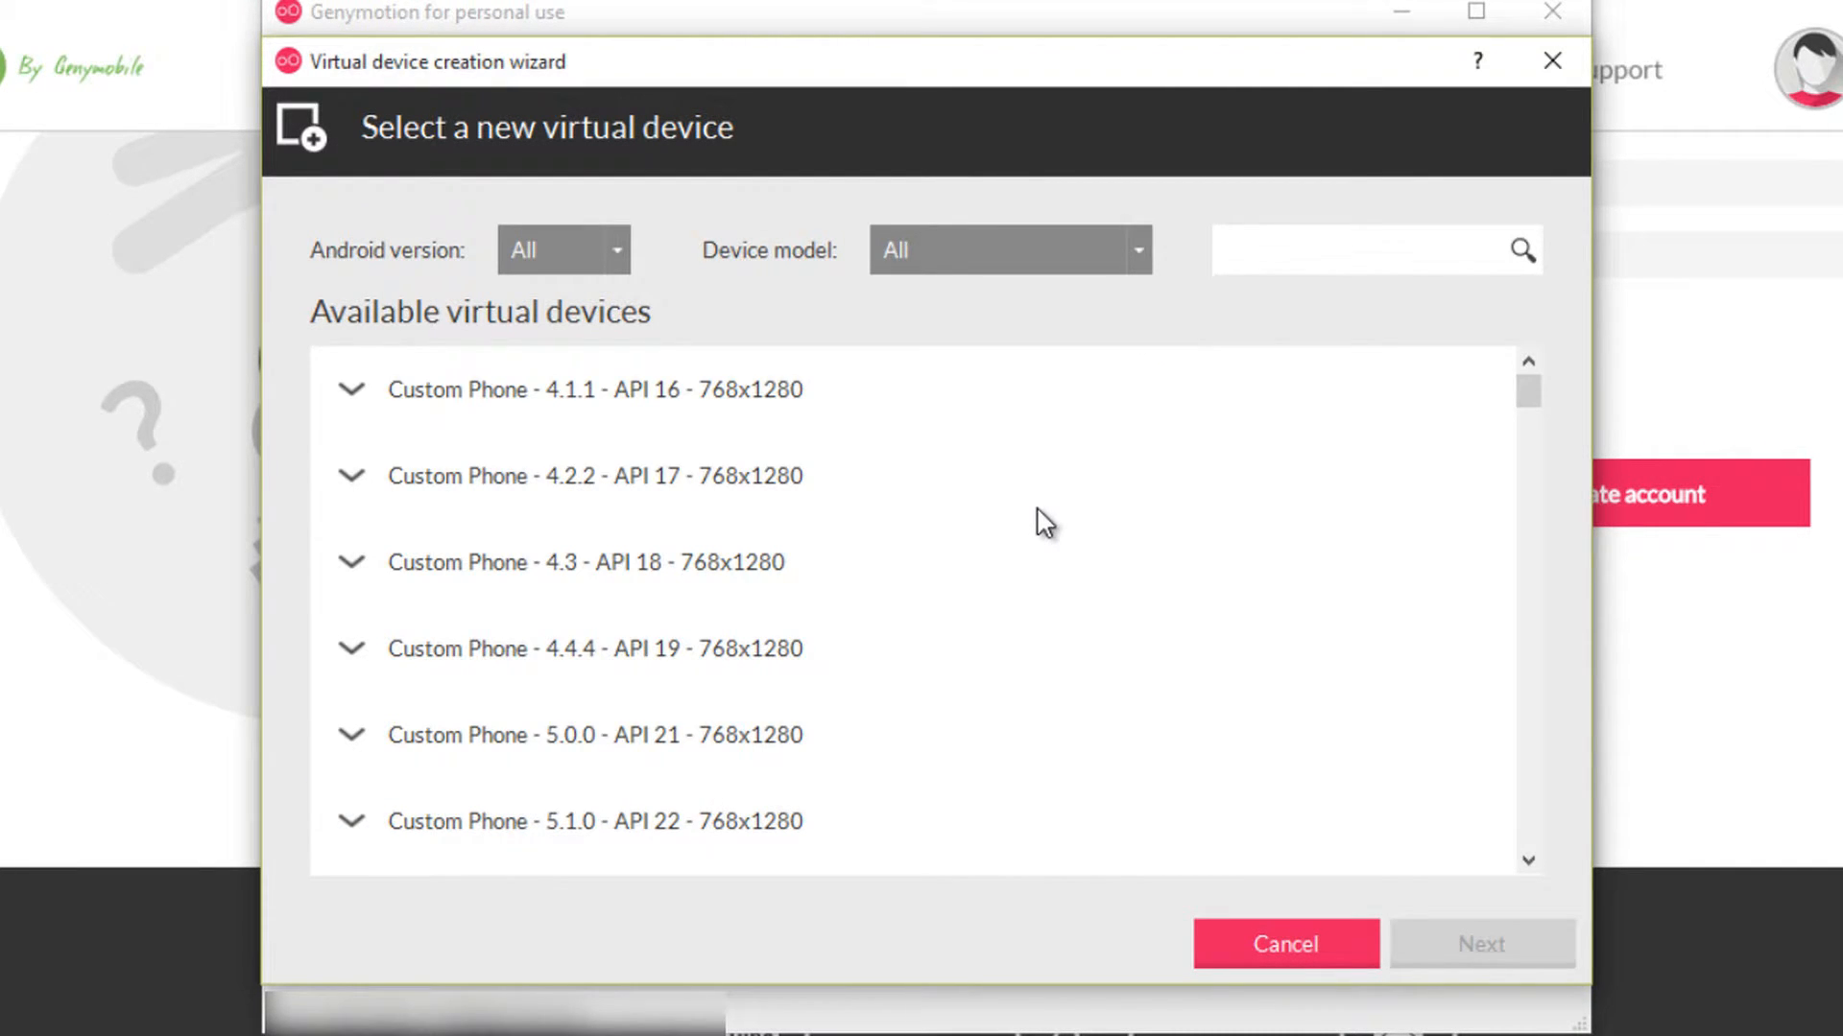
{"action": "scroll", "coordinate": [1044, 523], "scroll_direction": "down", "scroll_amount": 5}
{"action": "scroll", "coordinate": [1044, 523], "scroll_direction": "down", "scroll_amount": 3}
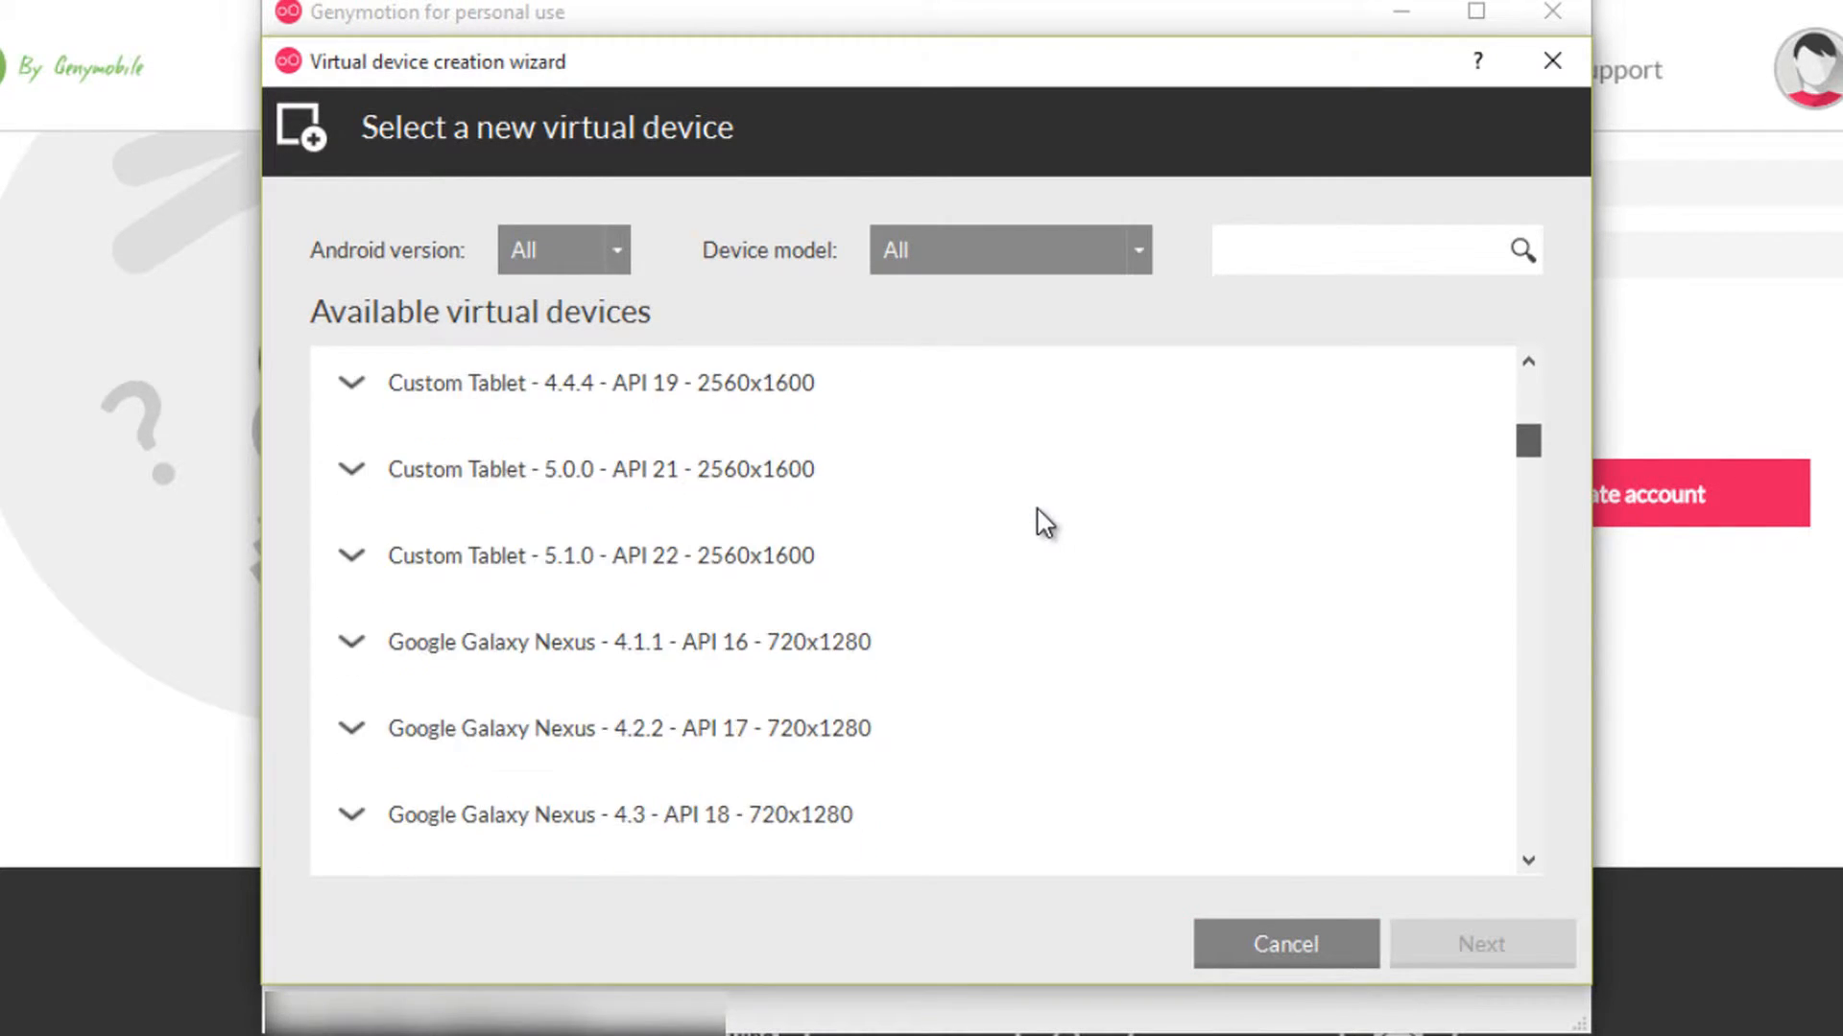
{"action": "scroll", "coordinate": [1044, 523], "scroll_direction": "up", "scroll_amount": 4}
{"action": "scroll", "coordinate": [1044, 523], "scroll_direction": "up", "scroll_amount": 1}
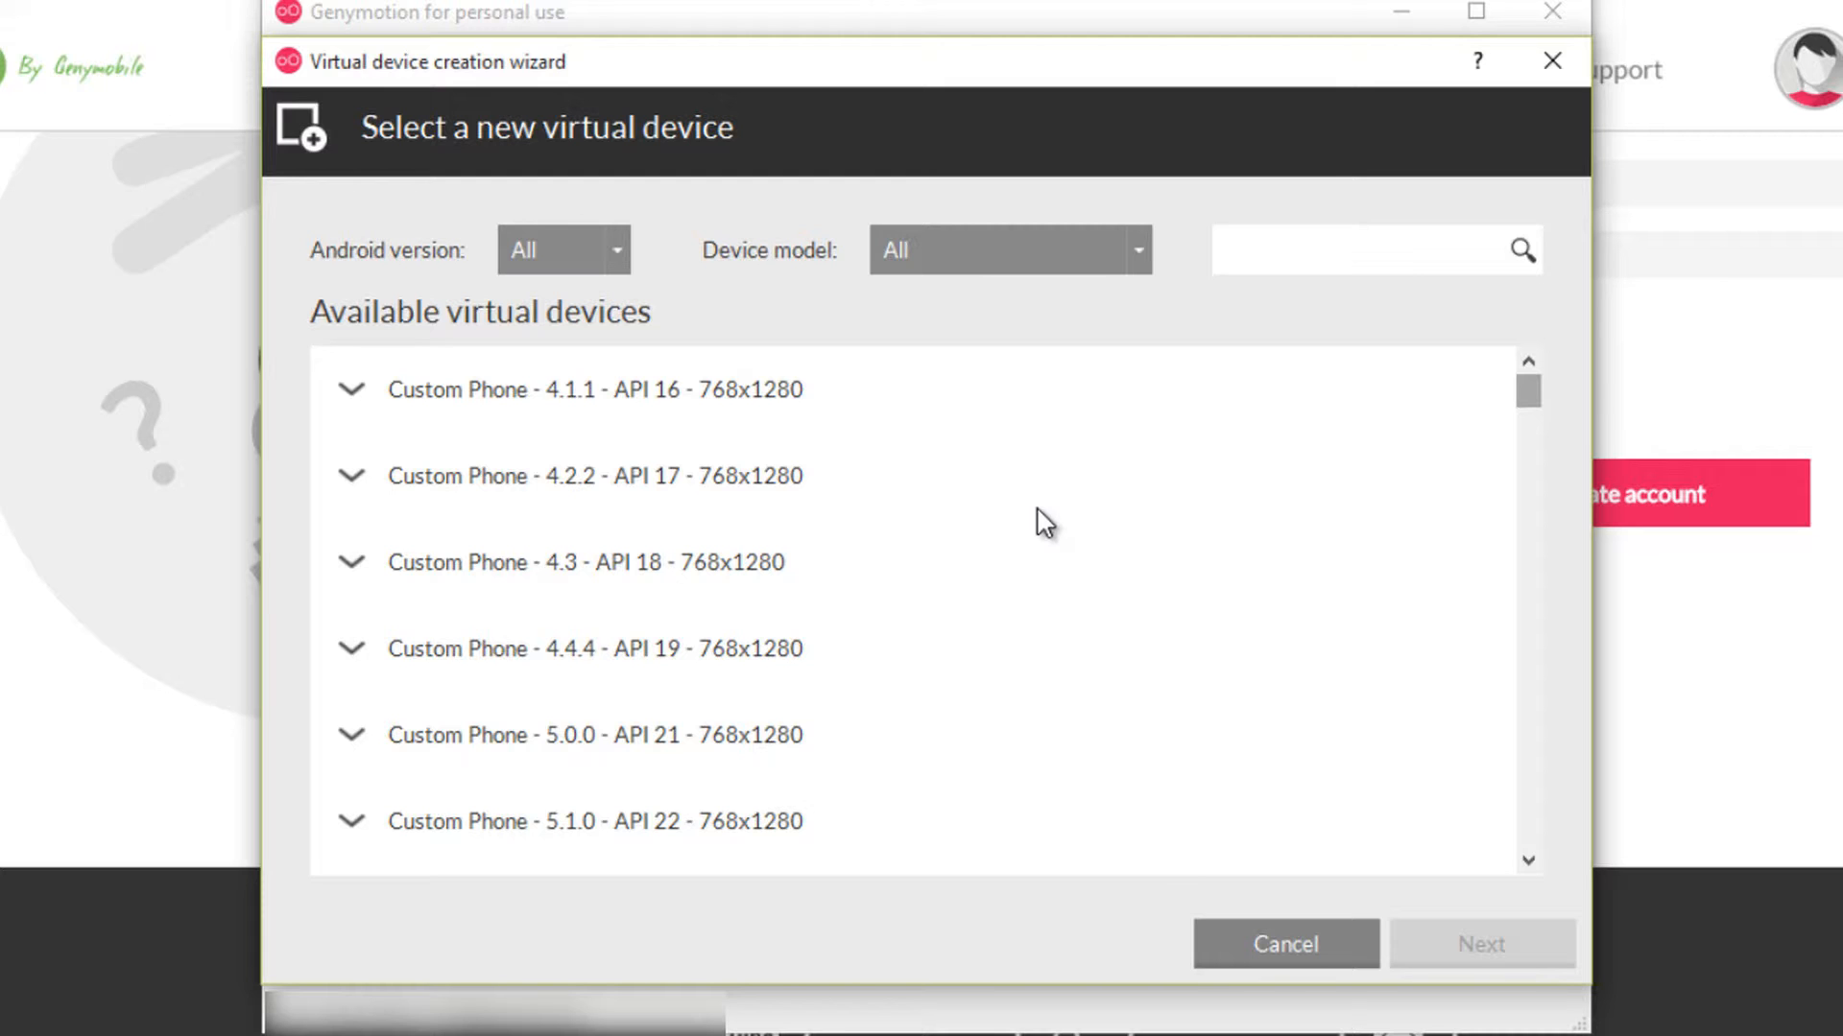
{"action": "scroll", "coordinate": [1045, 523], "scroll_direction": "down", "scroll_amount": 5}
{"action": "scroll", "coordinate": [1044, 523], "scroll_direction": "up", "scroll_amount": 5}
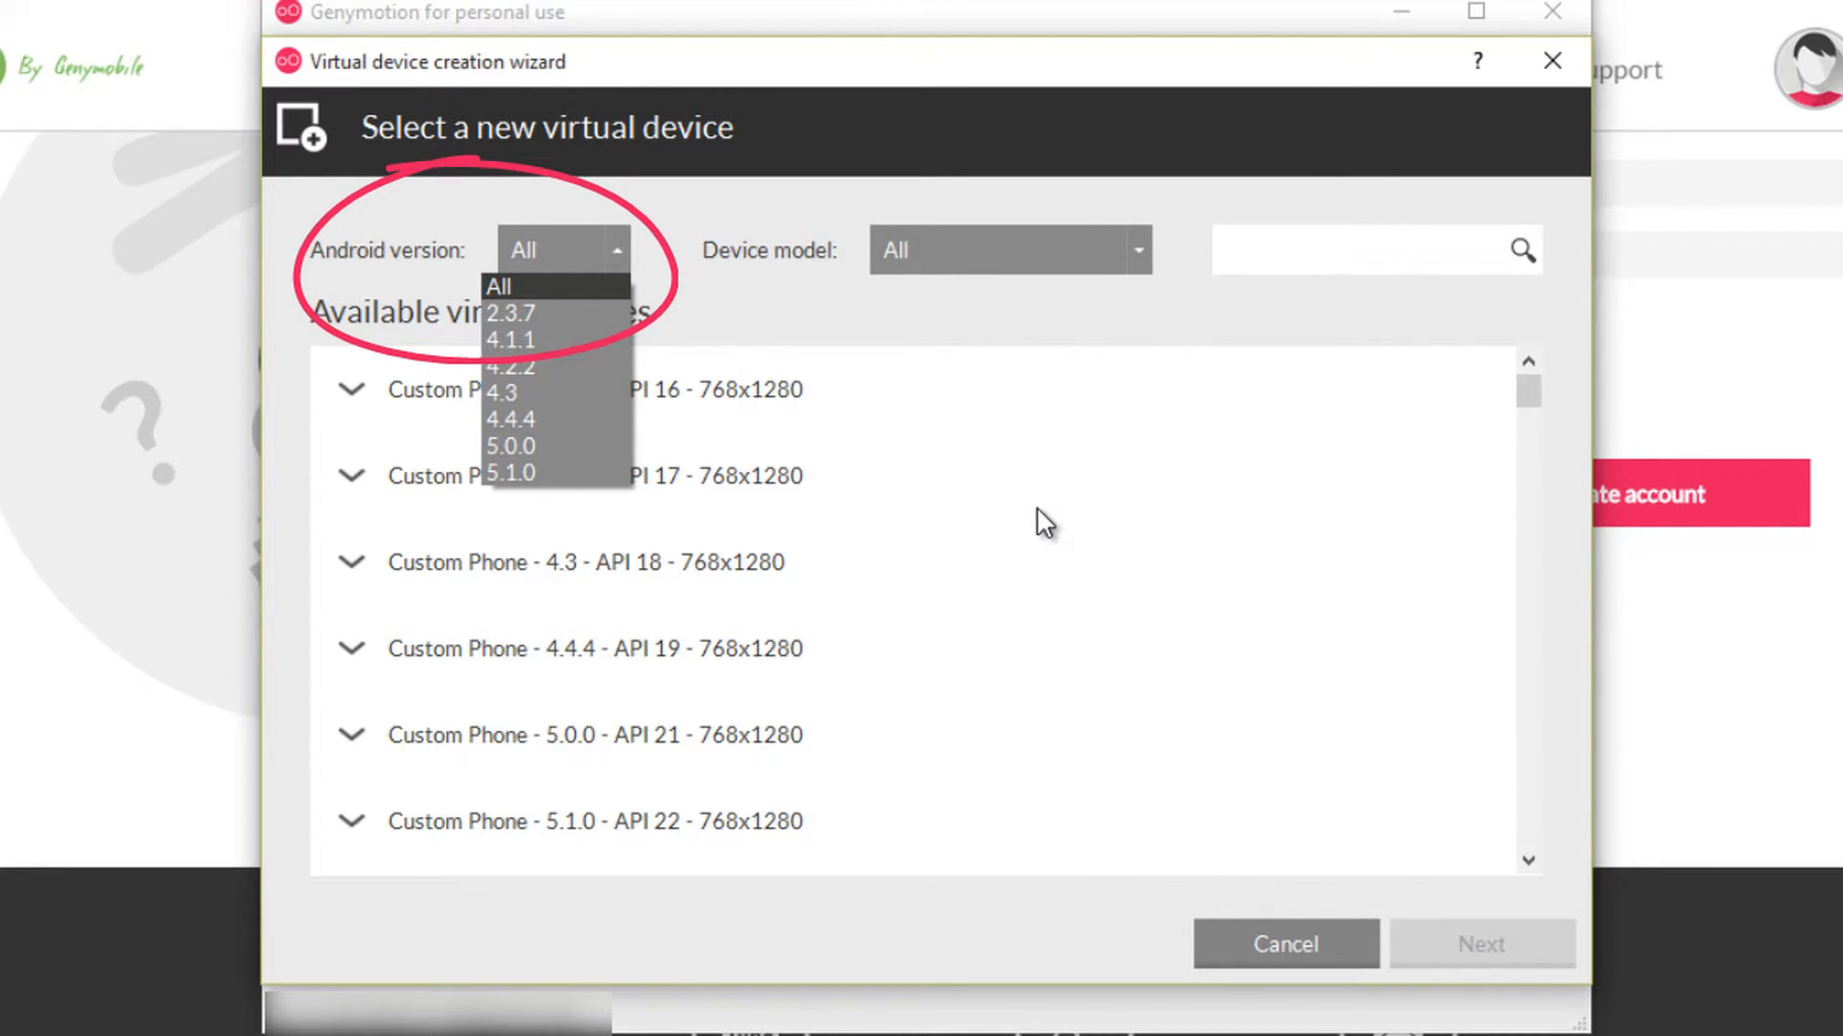
- Filter devices to Android 5.1.0 and pick Google Nexus 4 - 5.1.0 - API 22 - 768x1280
{"action": "key", "text": "Down"}
{"action": "key", "text": "Down"}
{"action": "key", "text": "Down"}
{"action": "key", "text": "Down"}
{"action": "key", "text": "Down"}
{"action": "key", "text": "Down"}
{"action": "key", "text": "Down"}
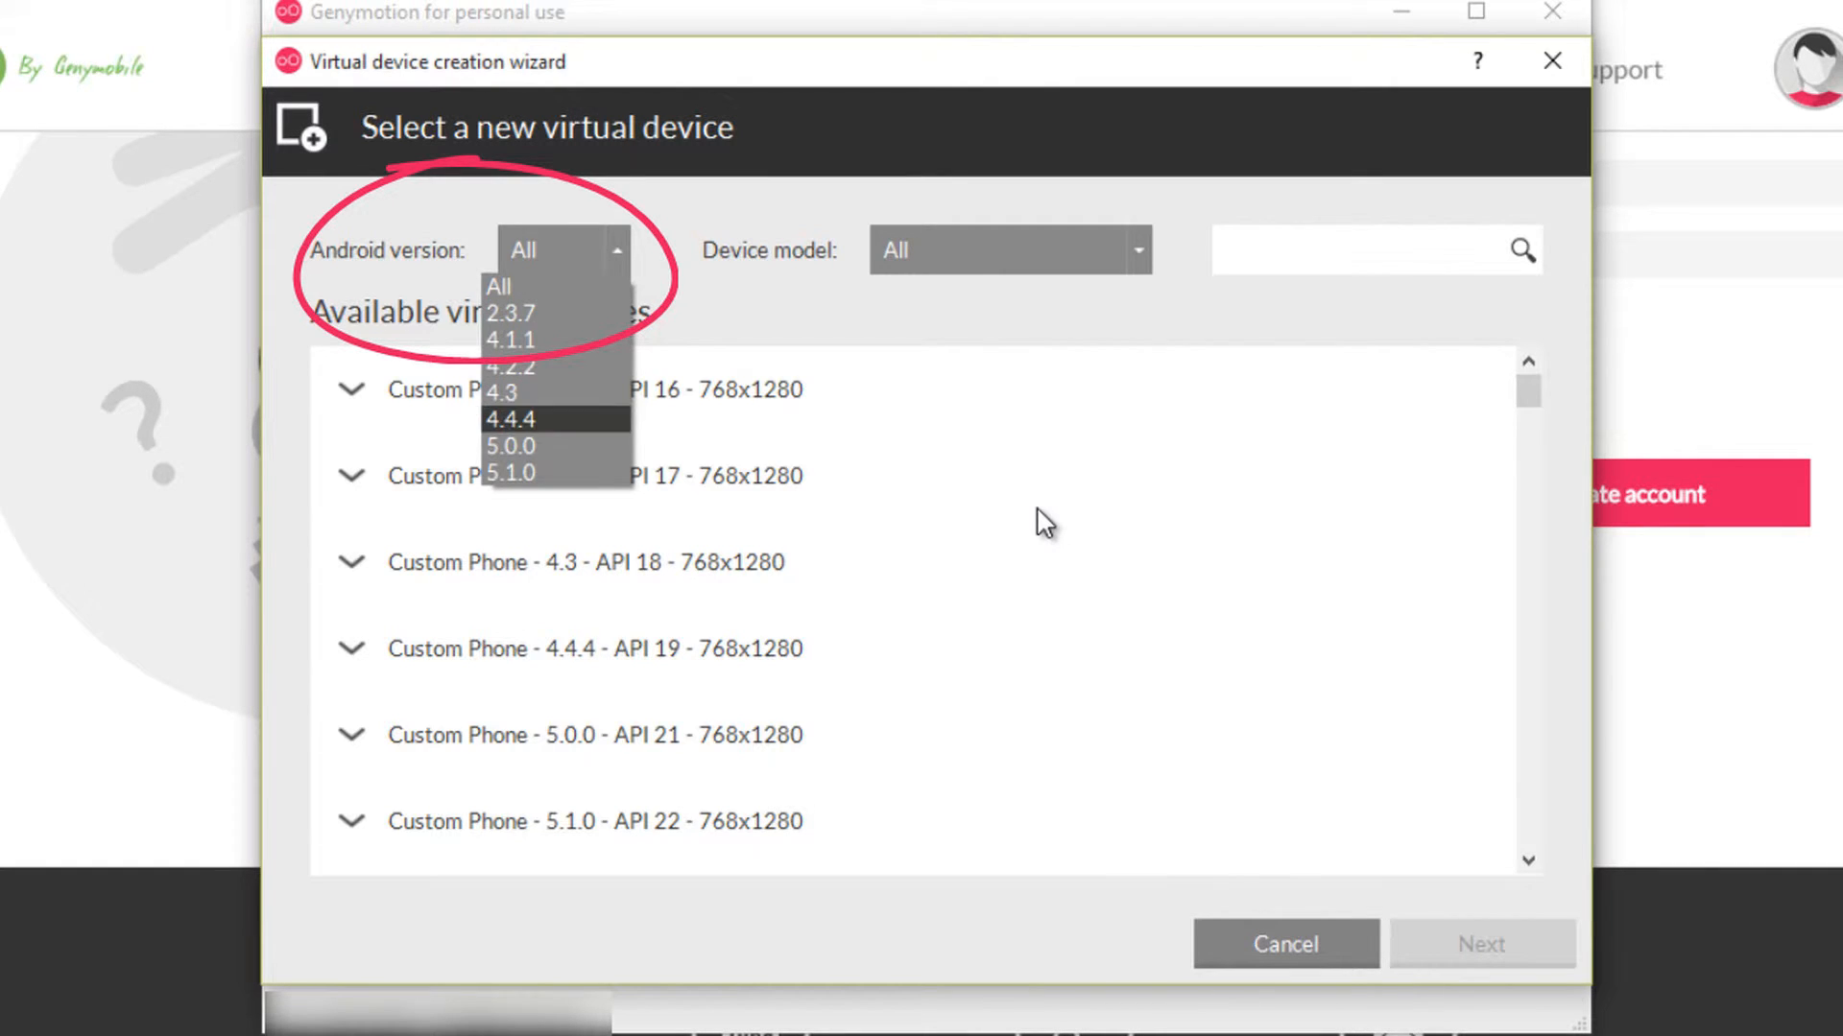
{"action": "key", "text": "Return"}
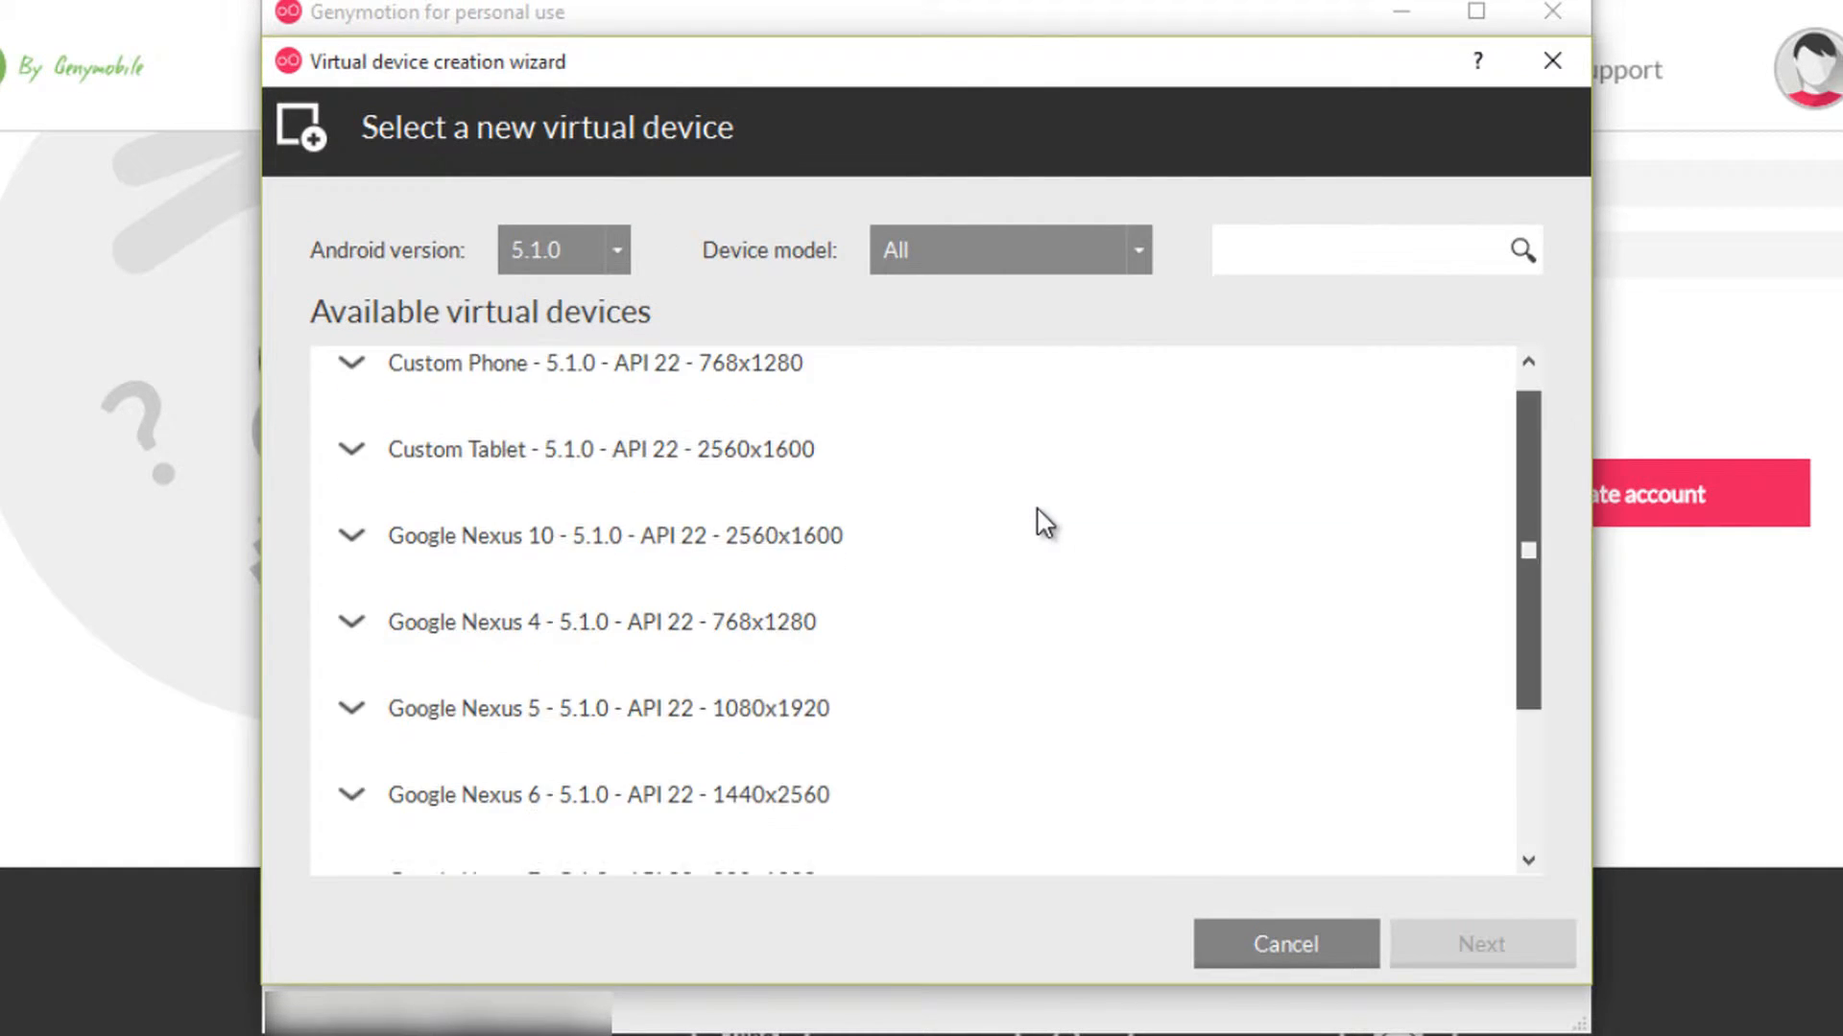
{"action": "scroll", "coordinate": [1044, 523], "scroll_direction": "down", "scroll_amount": 2}
{"action": "scroll", "coordinate": [1044, 523], "scroll_direction": "up", "scroll_amount": 2}
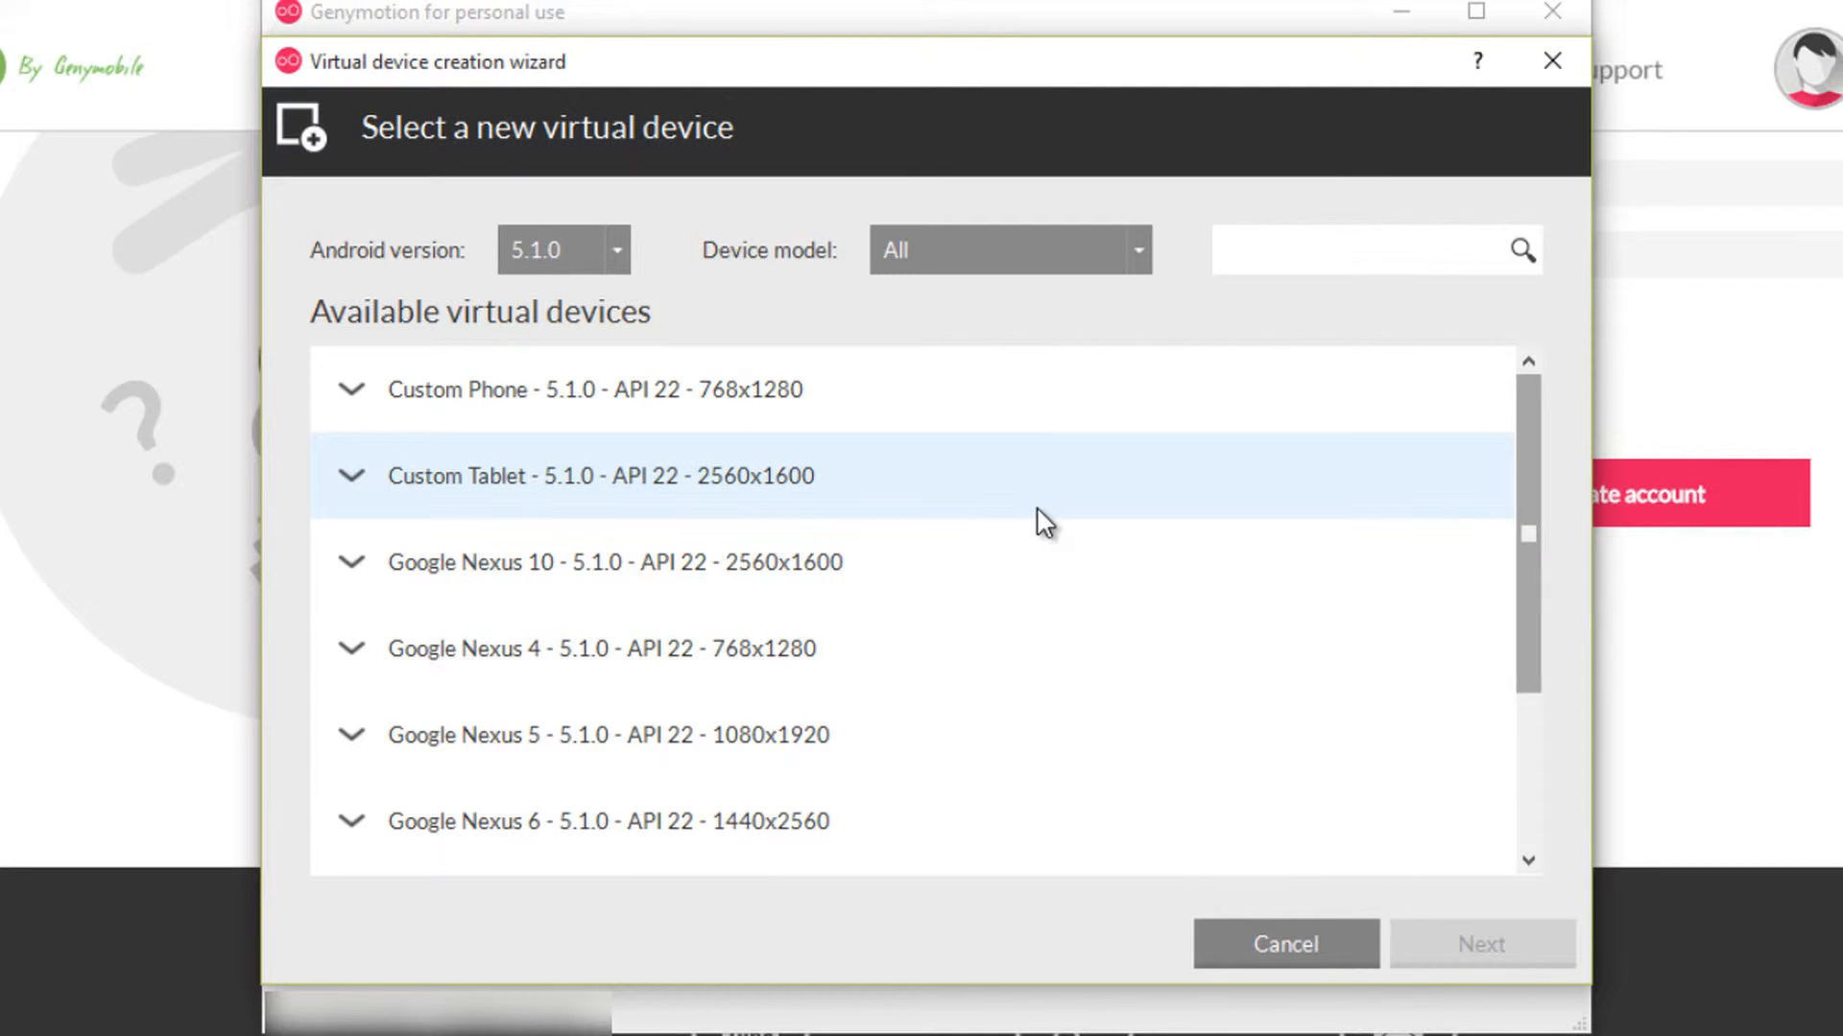
{"action": "scroll", "coordinate": [1044, 523], "scroll_direction": "down", "scroll_amount": 2}
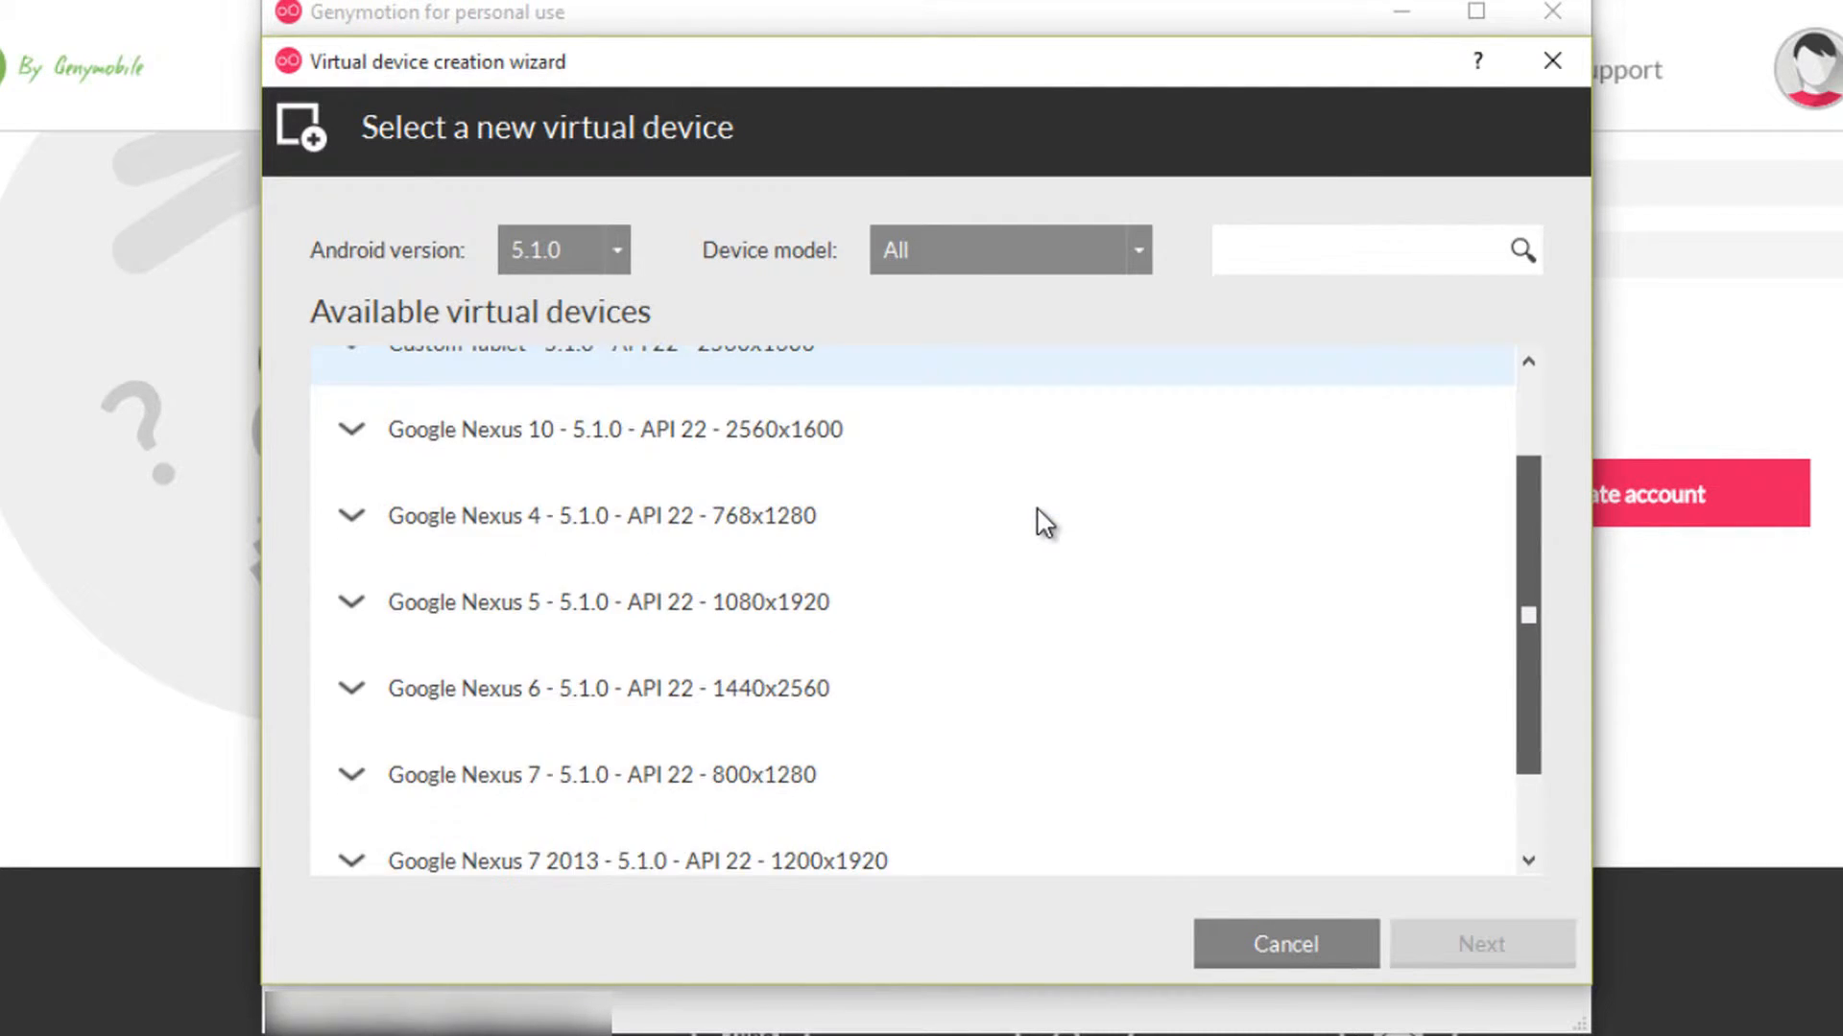
{"action": "scroll", "coordinate": [1044, 523], "scroll_direction": "up", "scroll_amount": 2}
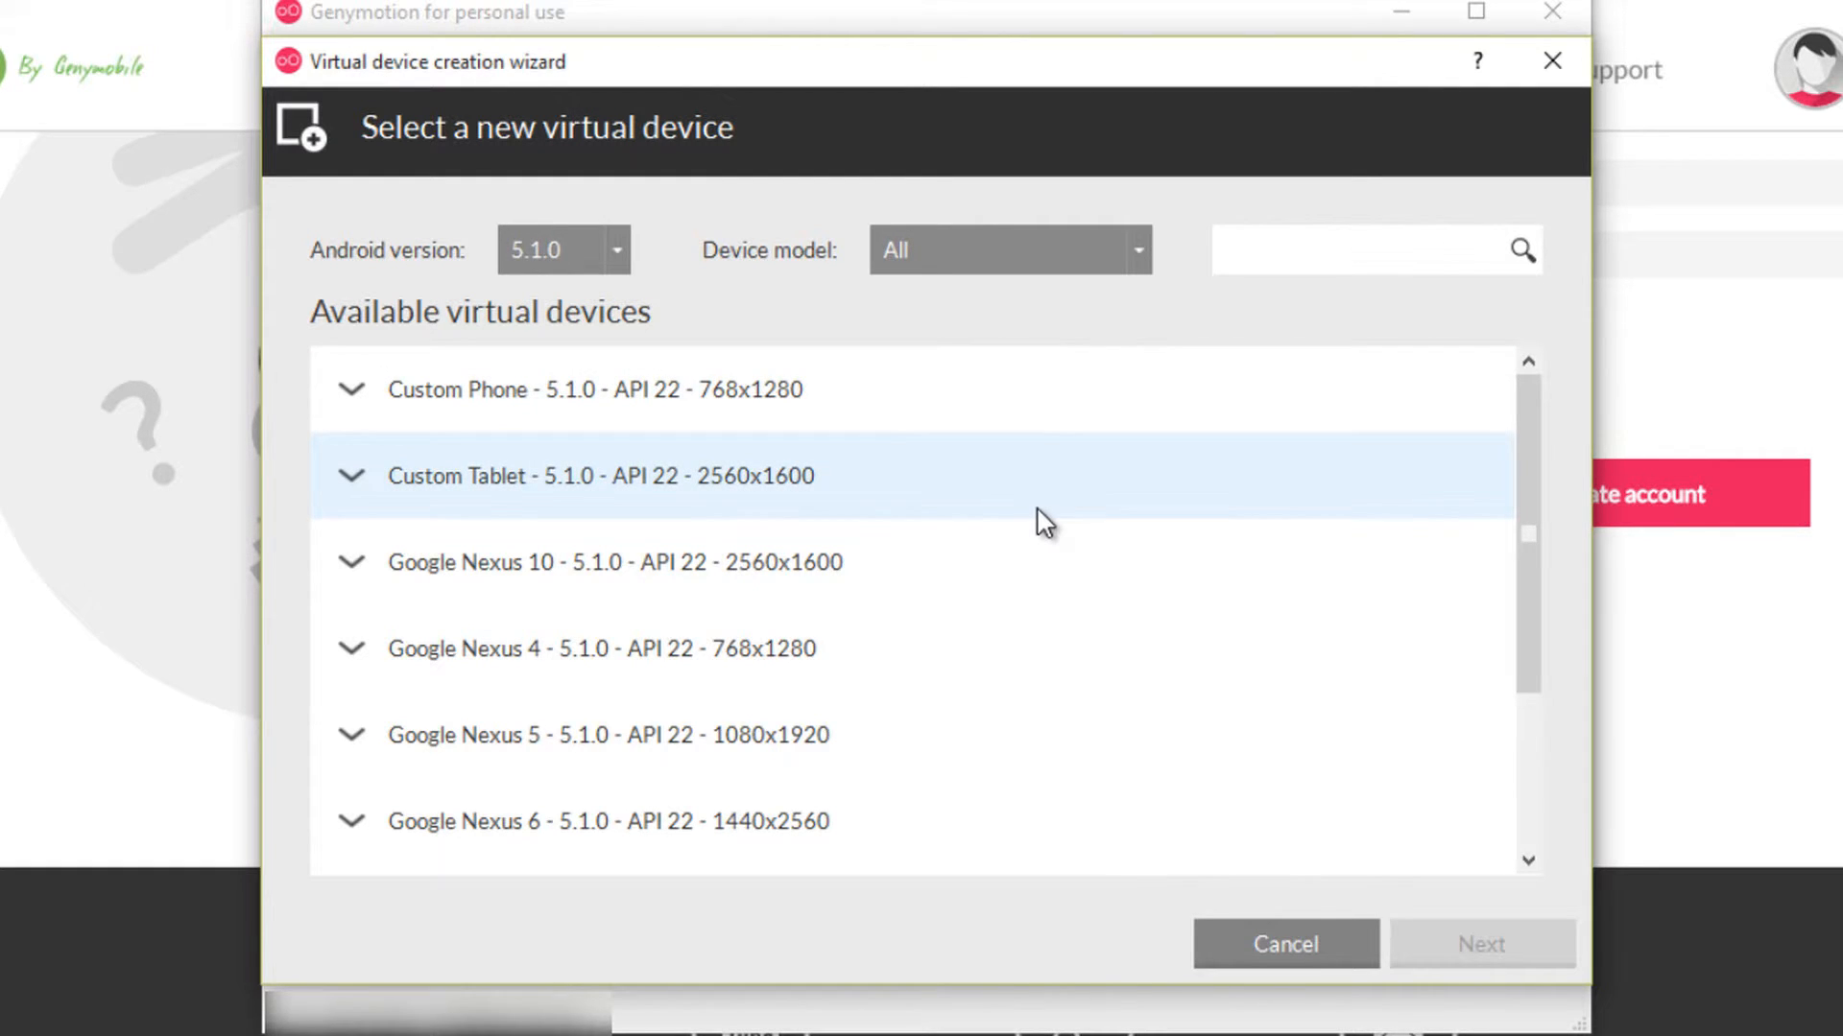
{"action": "scroll", "coordinate": [1037, 508], "scroll_direction": "down", "scroll_amount": 1}
{"action": "scroll", "coordinate": [1038, 509], "scroll_direction": "up", "scroll_amount": 1}
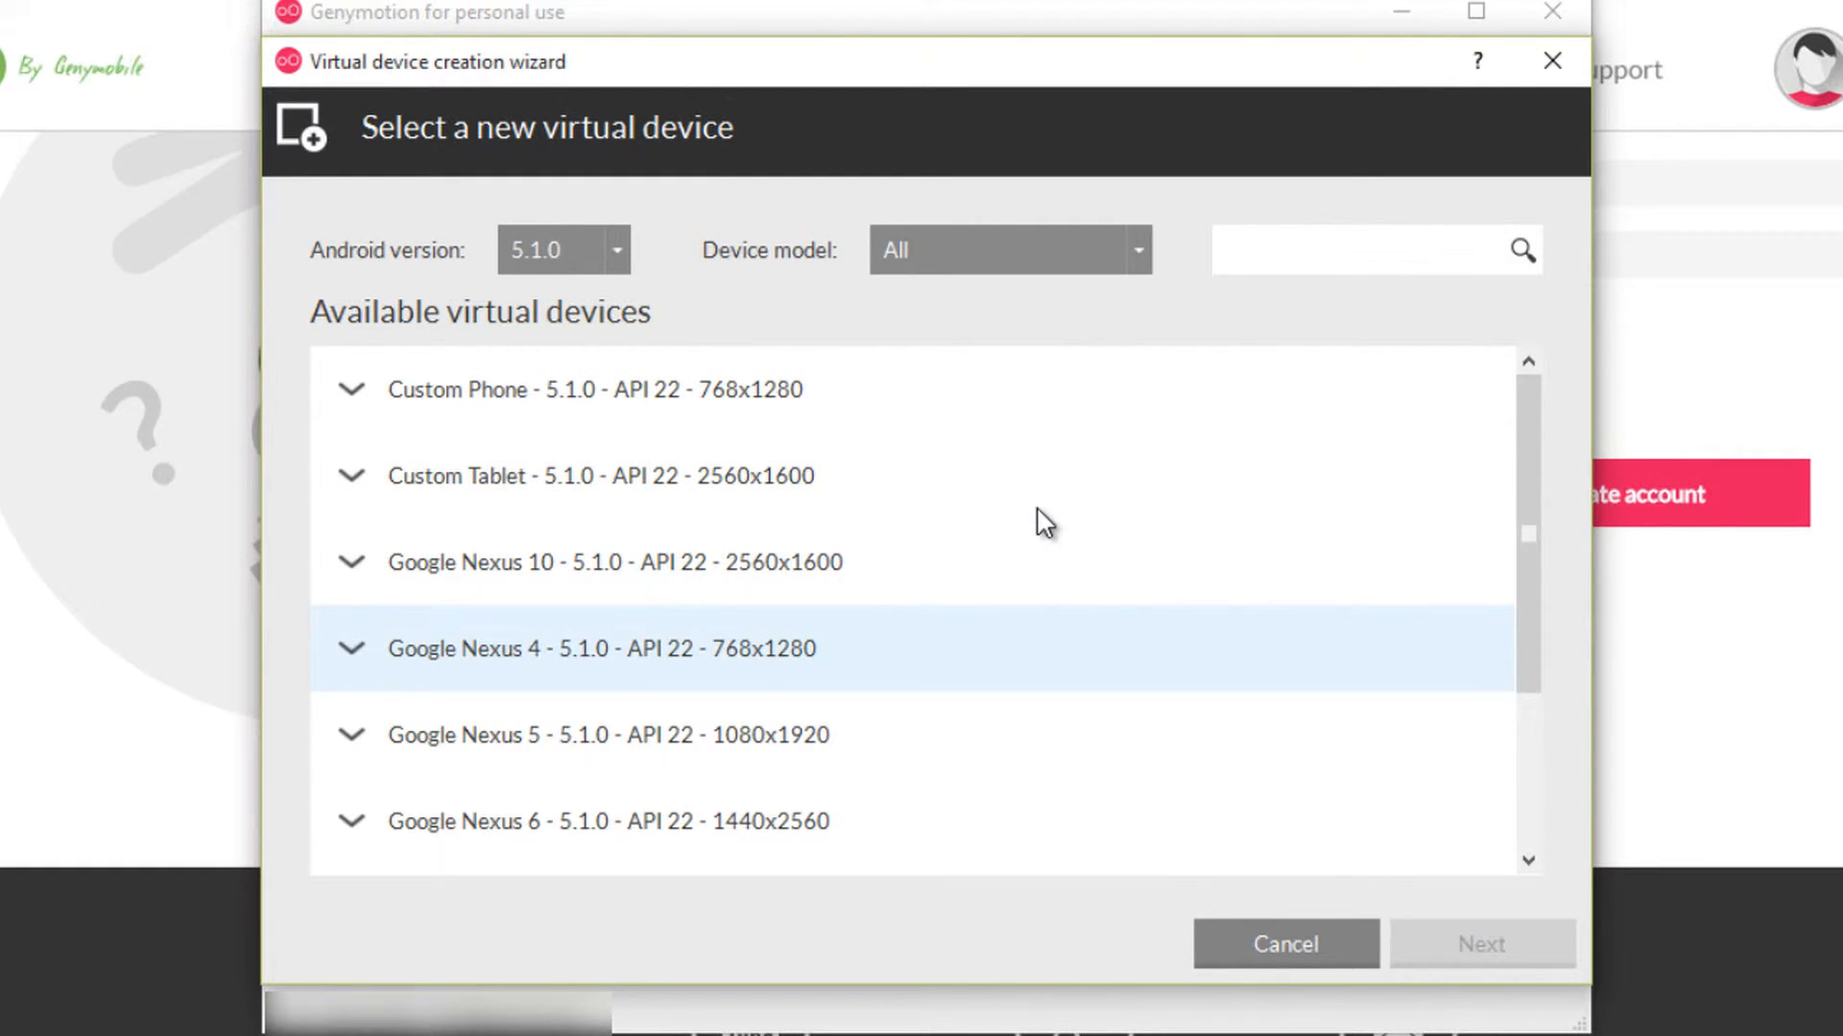
{"action": "scroll", "coordinate": [1044, 523], "scroll_direction": "down", "scroll_amount": 2}
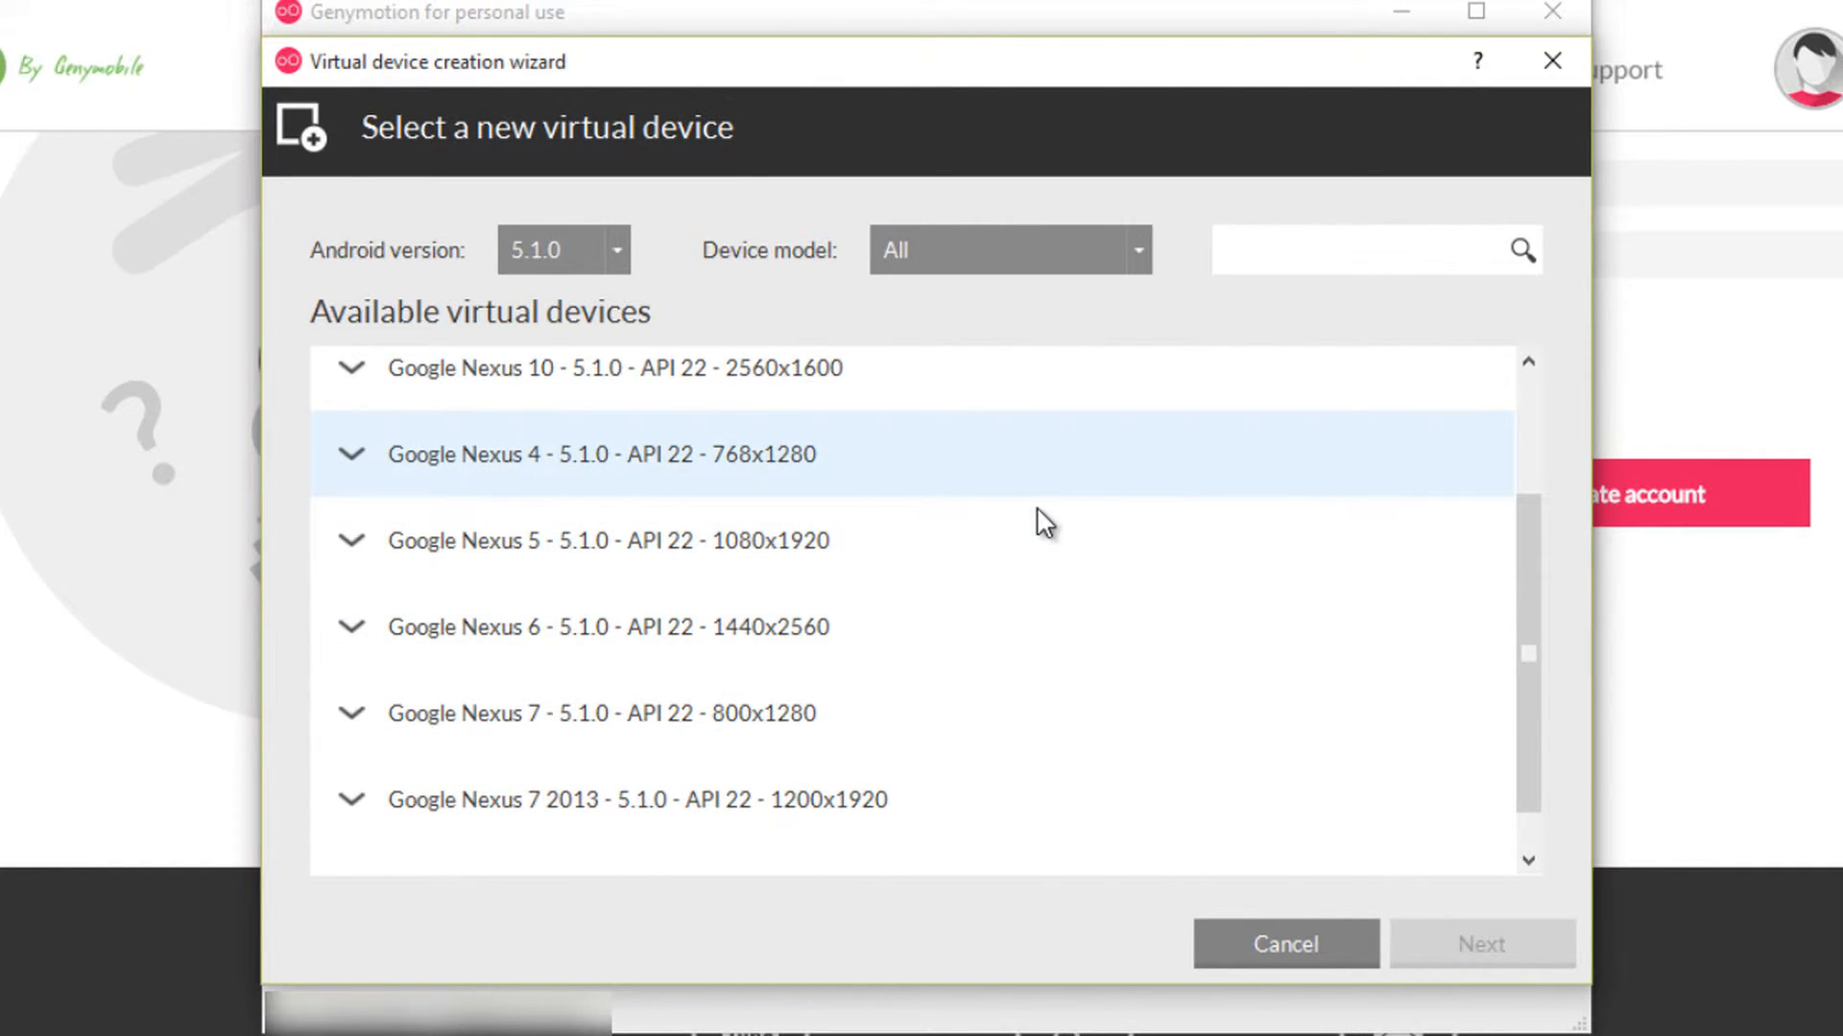
{"action": "left_click", "coordinate": [1038, 511]}
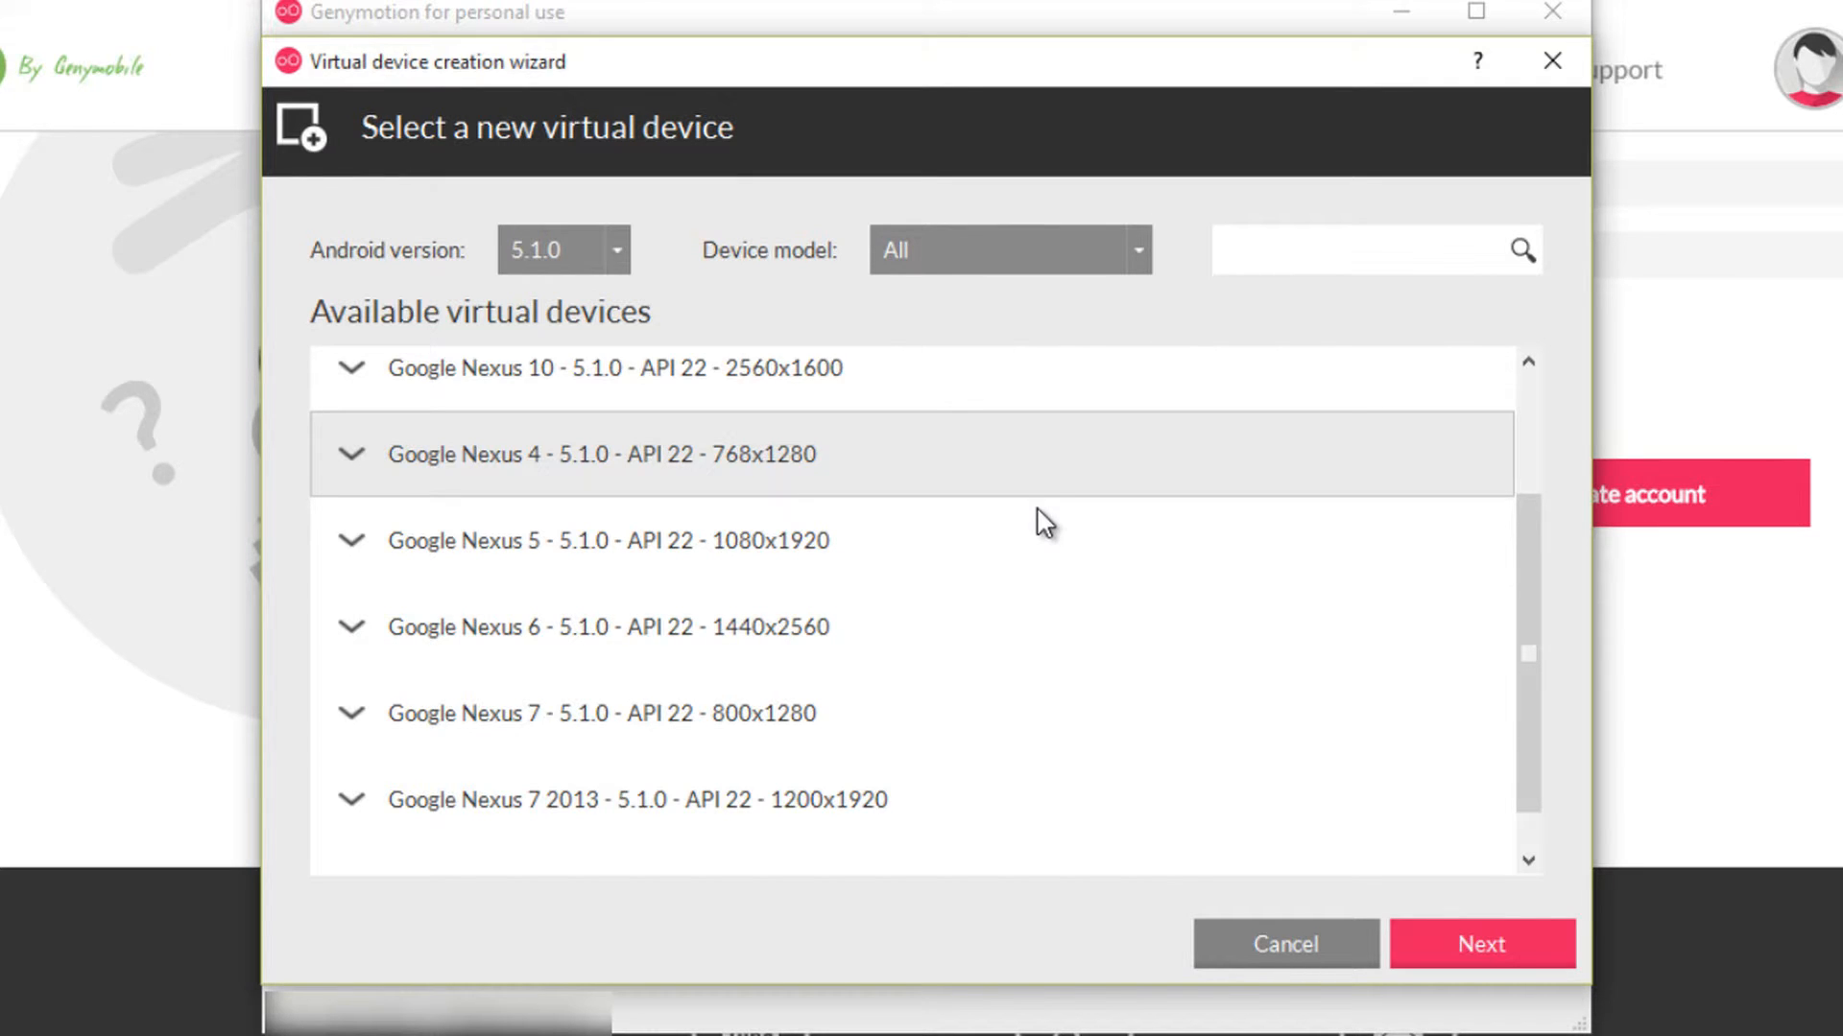
{"action": "key", "text": "Return"}
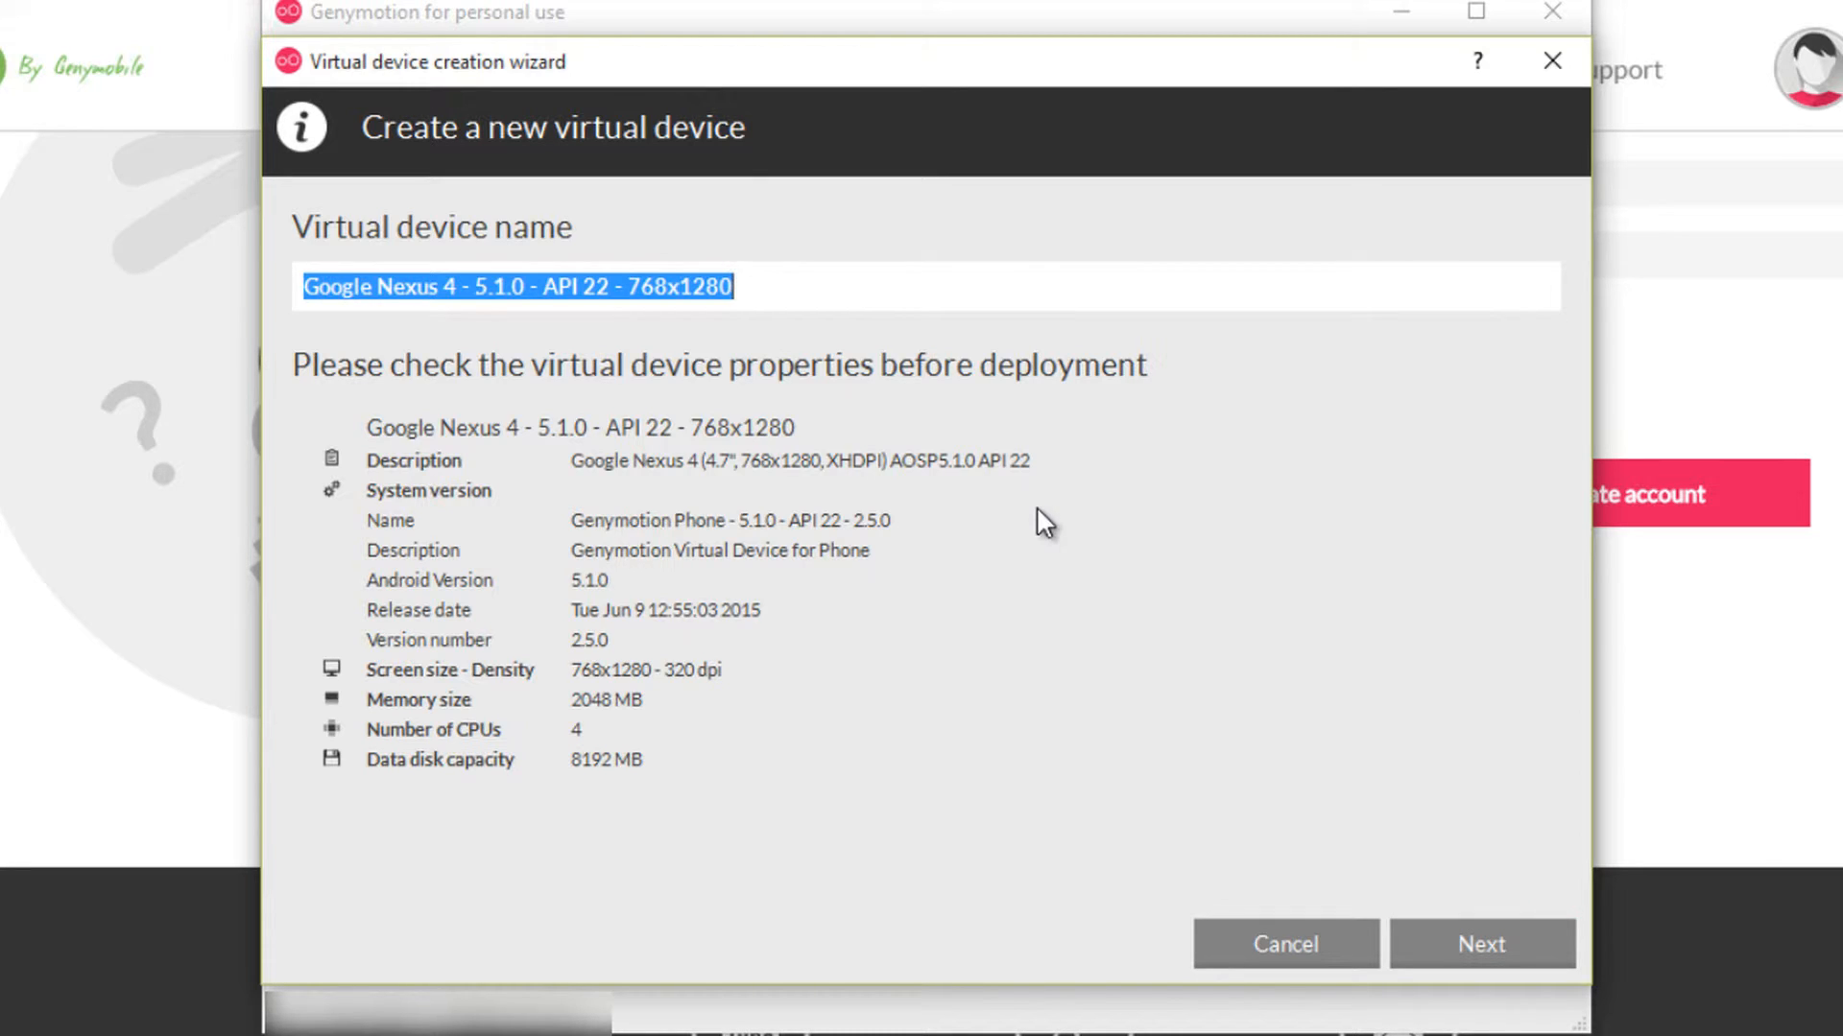
- Keep the default device name, then download and deploy the Nexus 4 device and finish the wizard
{"action": "left_click_drag", "start_coordinate": [611, 287], "coordinate": [470, 287]}
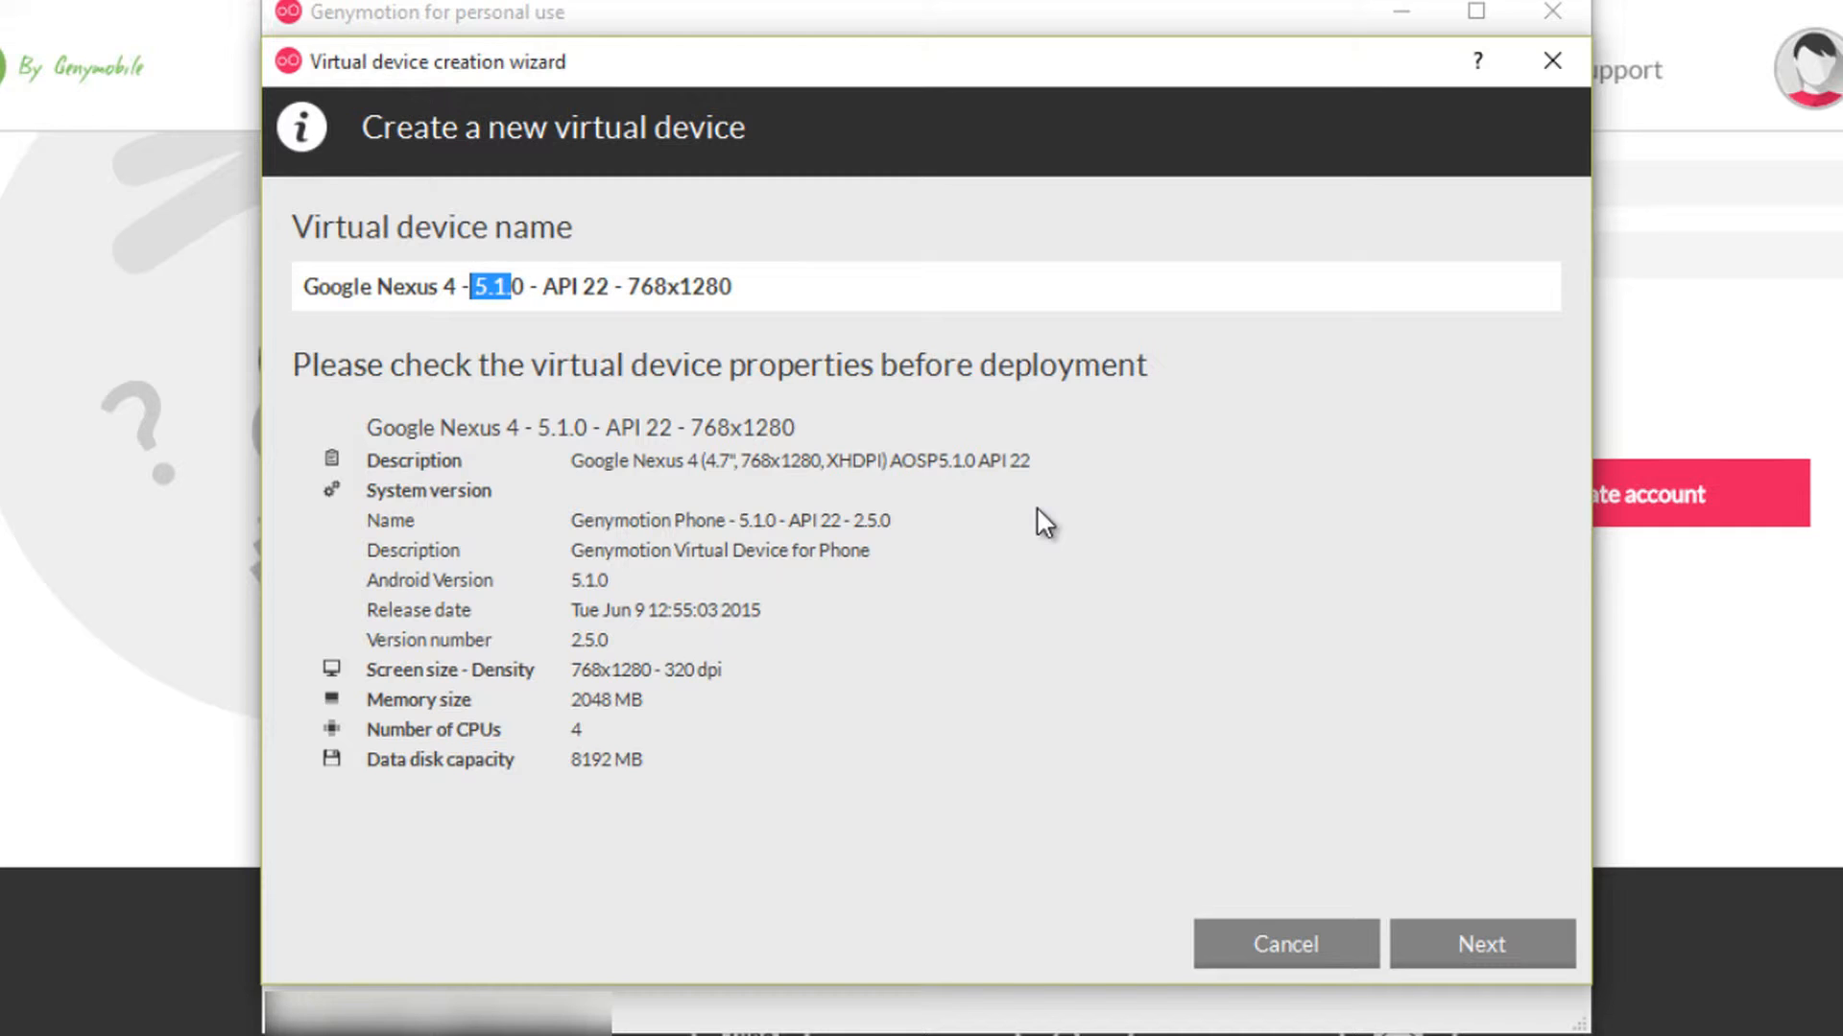
{"action": "left_click", "coordinate": [1482, 944]}
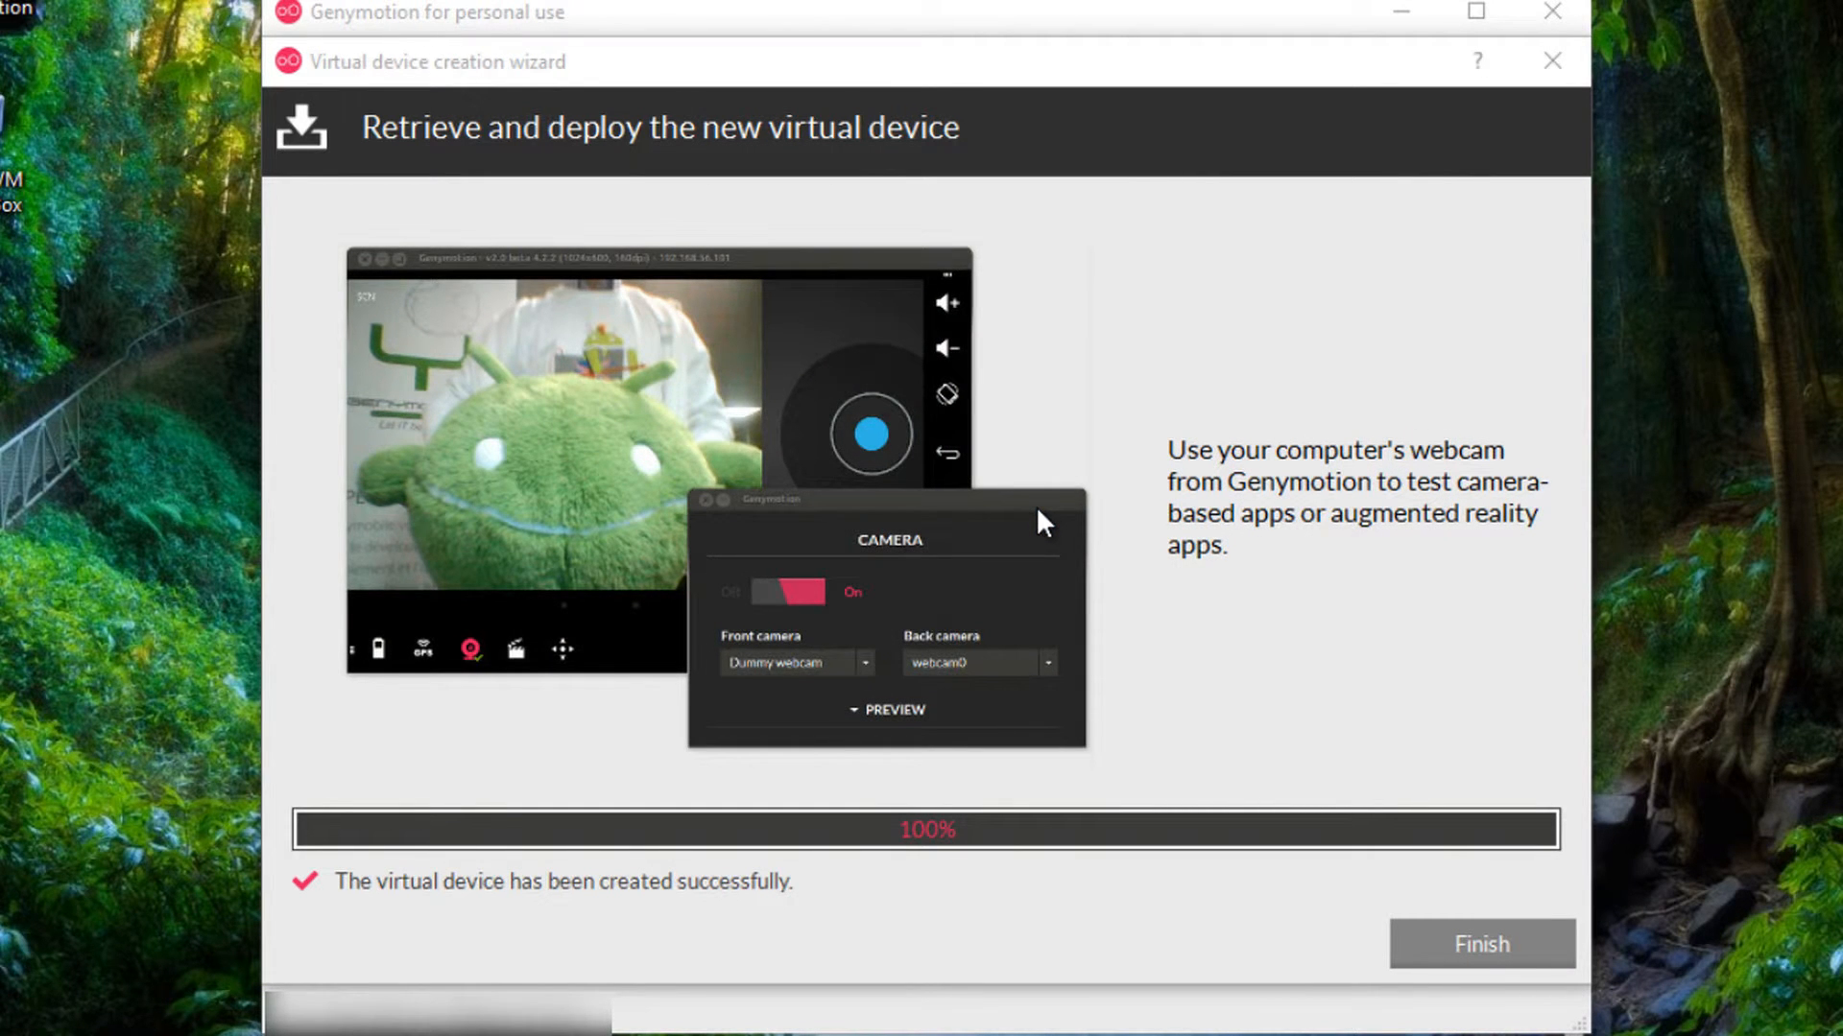
{"action": "key", "text": "Return"}
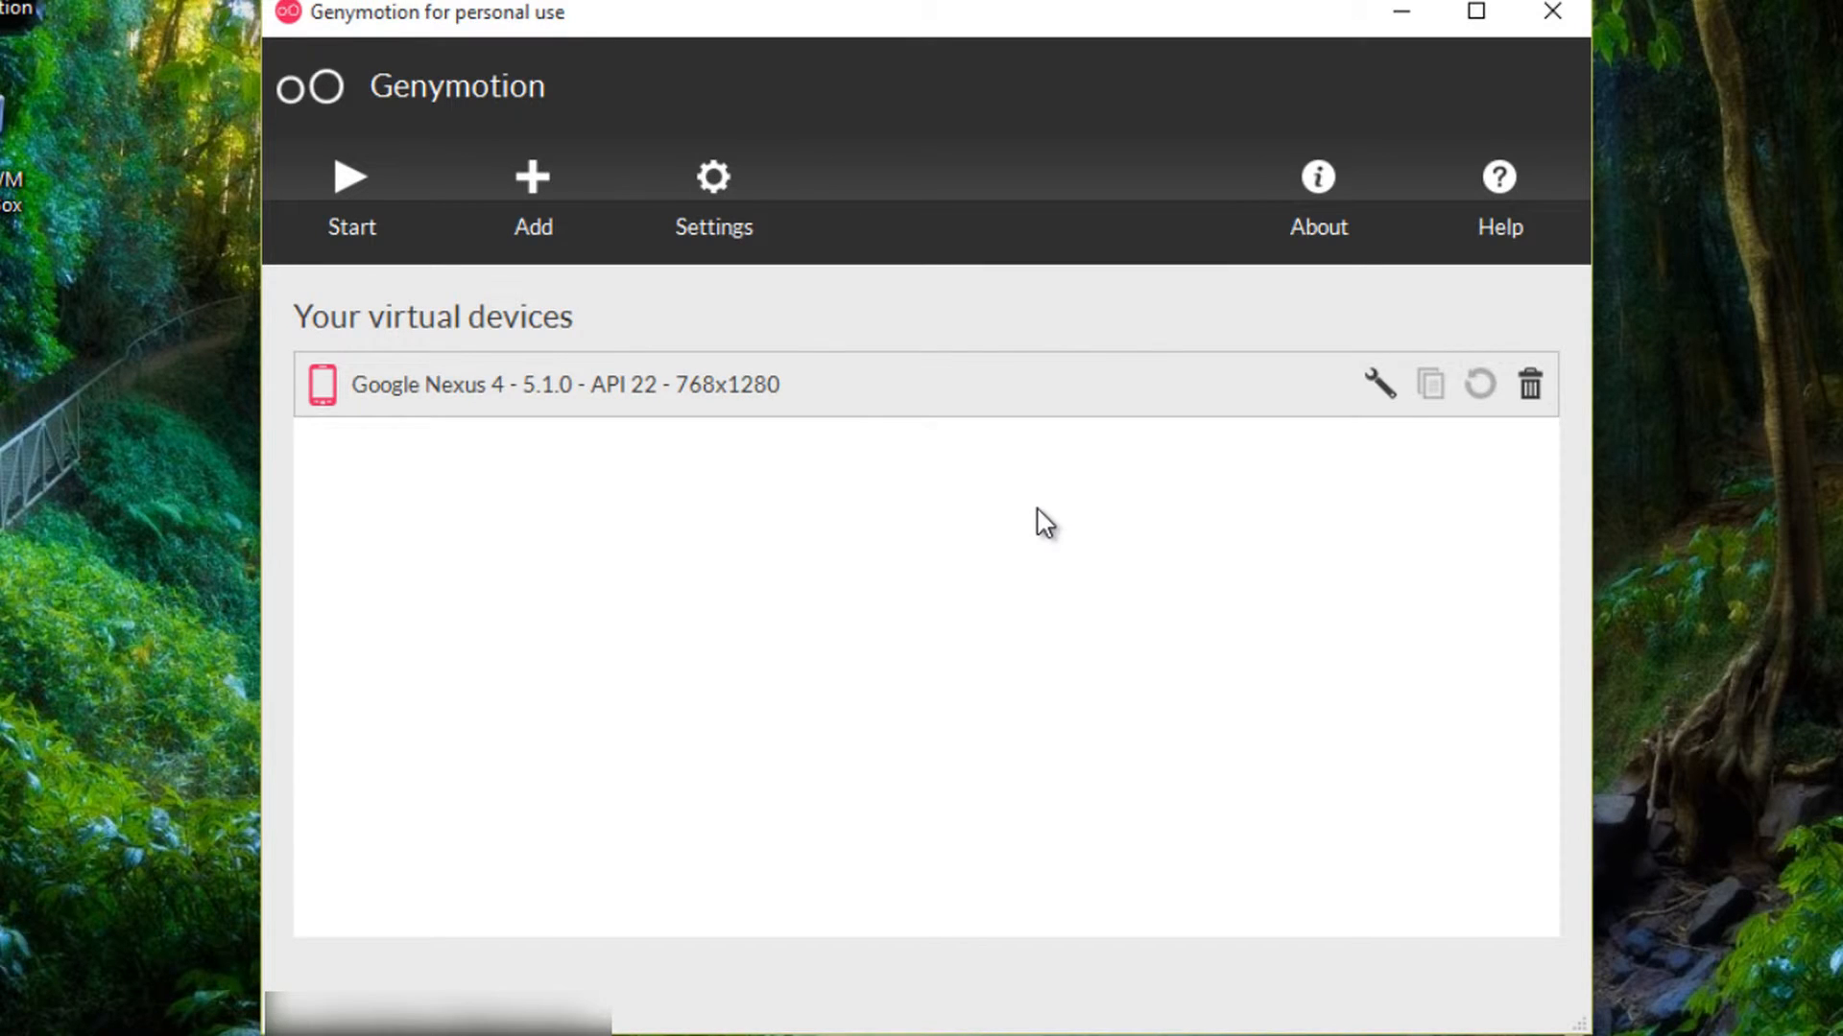
- Keep 4 processors and full-screen mode off in the Nexus 4 settings, then start it
{"action": "key", "text": "Return"}
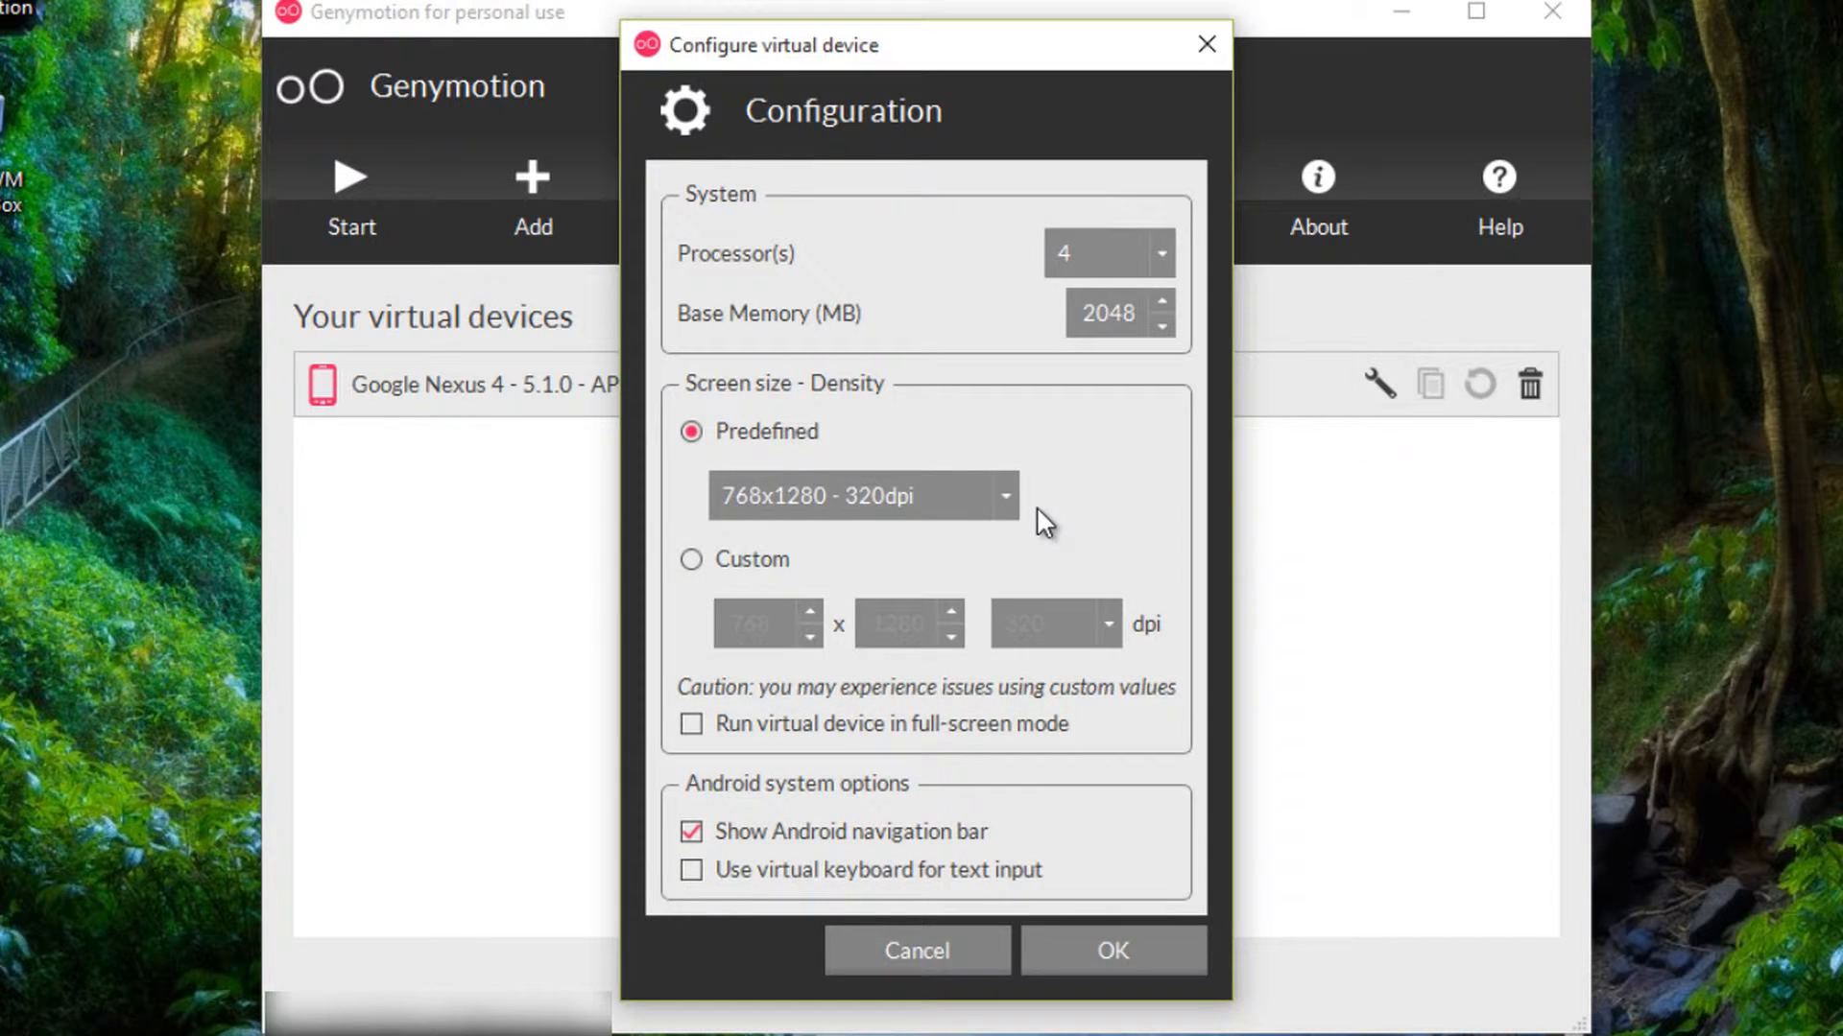
{"action": "key", "text": "alt+Down"}
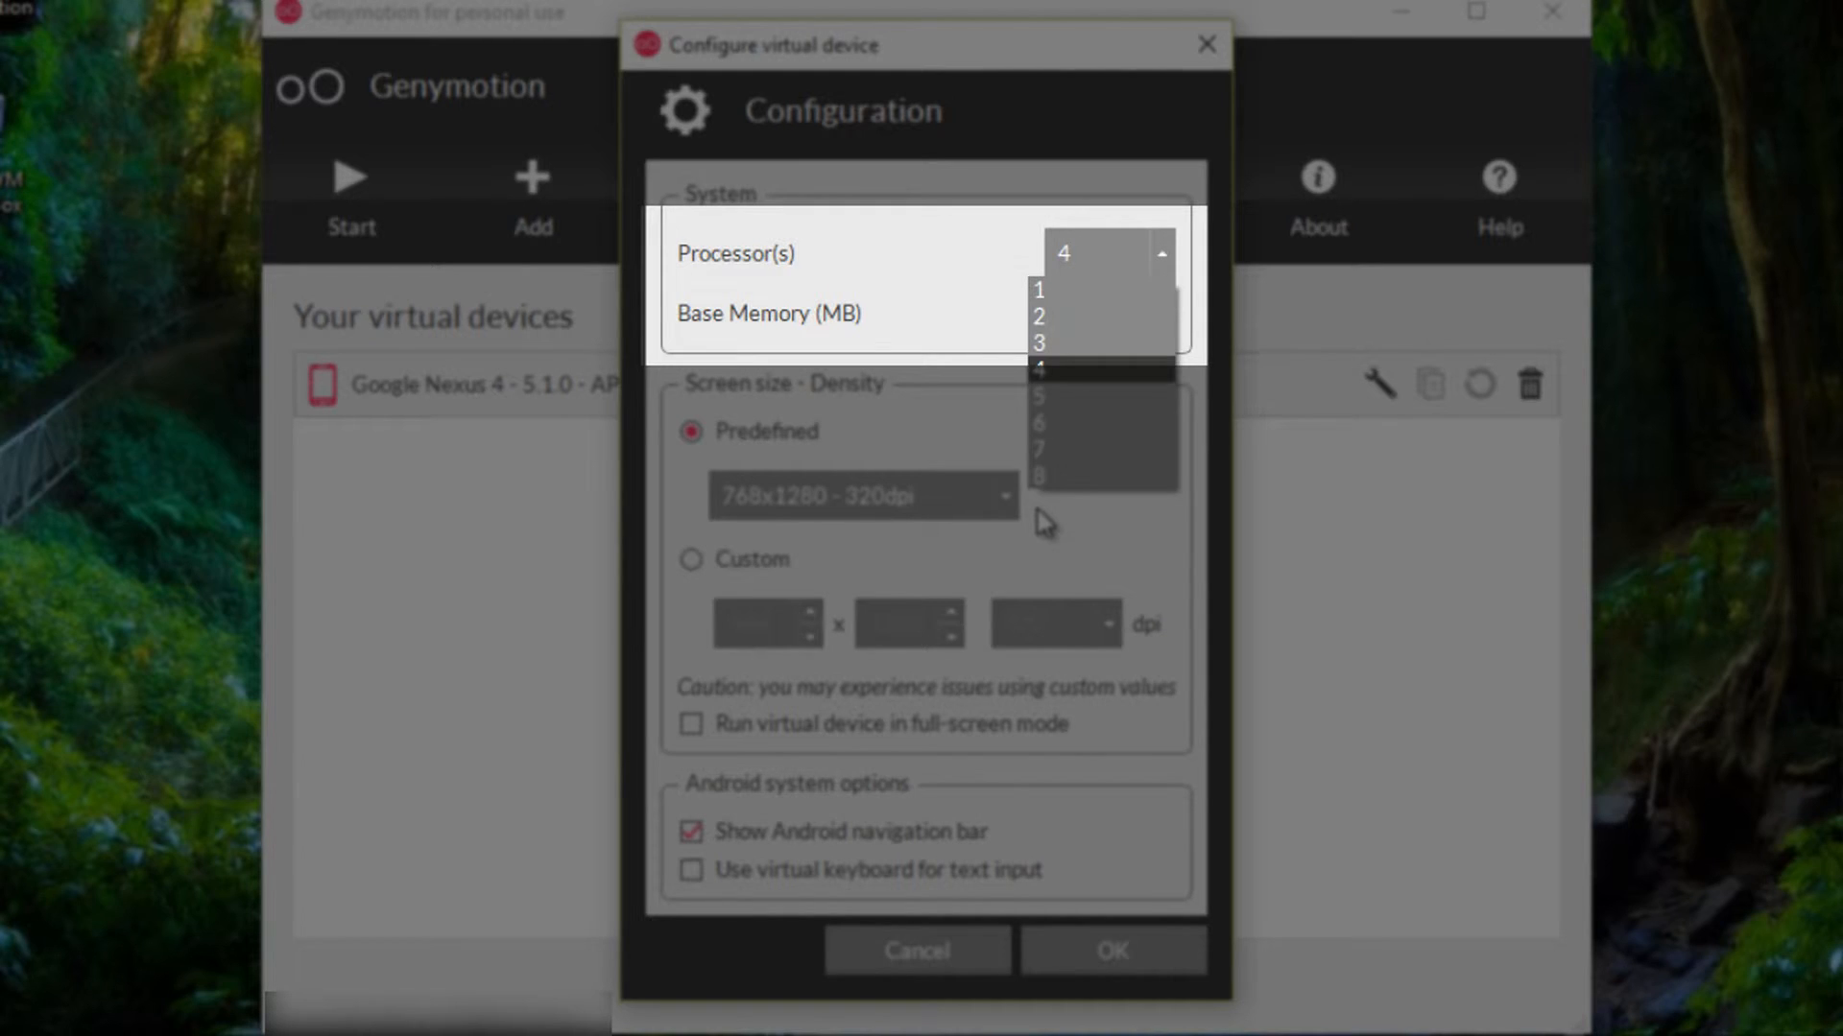
{"action": "key", "text": "Up"}
{"action": "key", "text": "Return"}
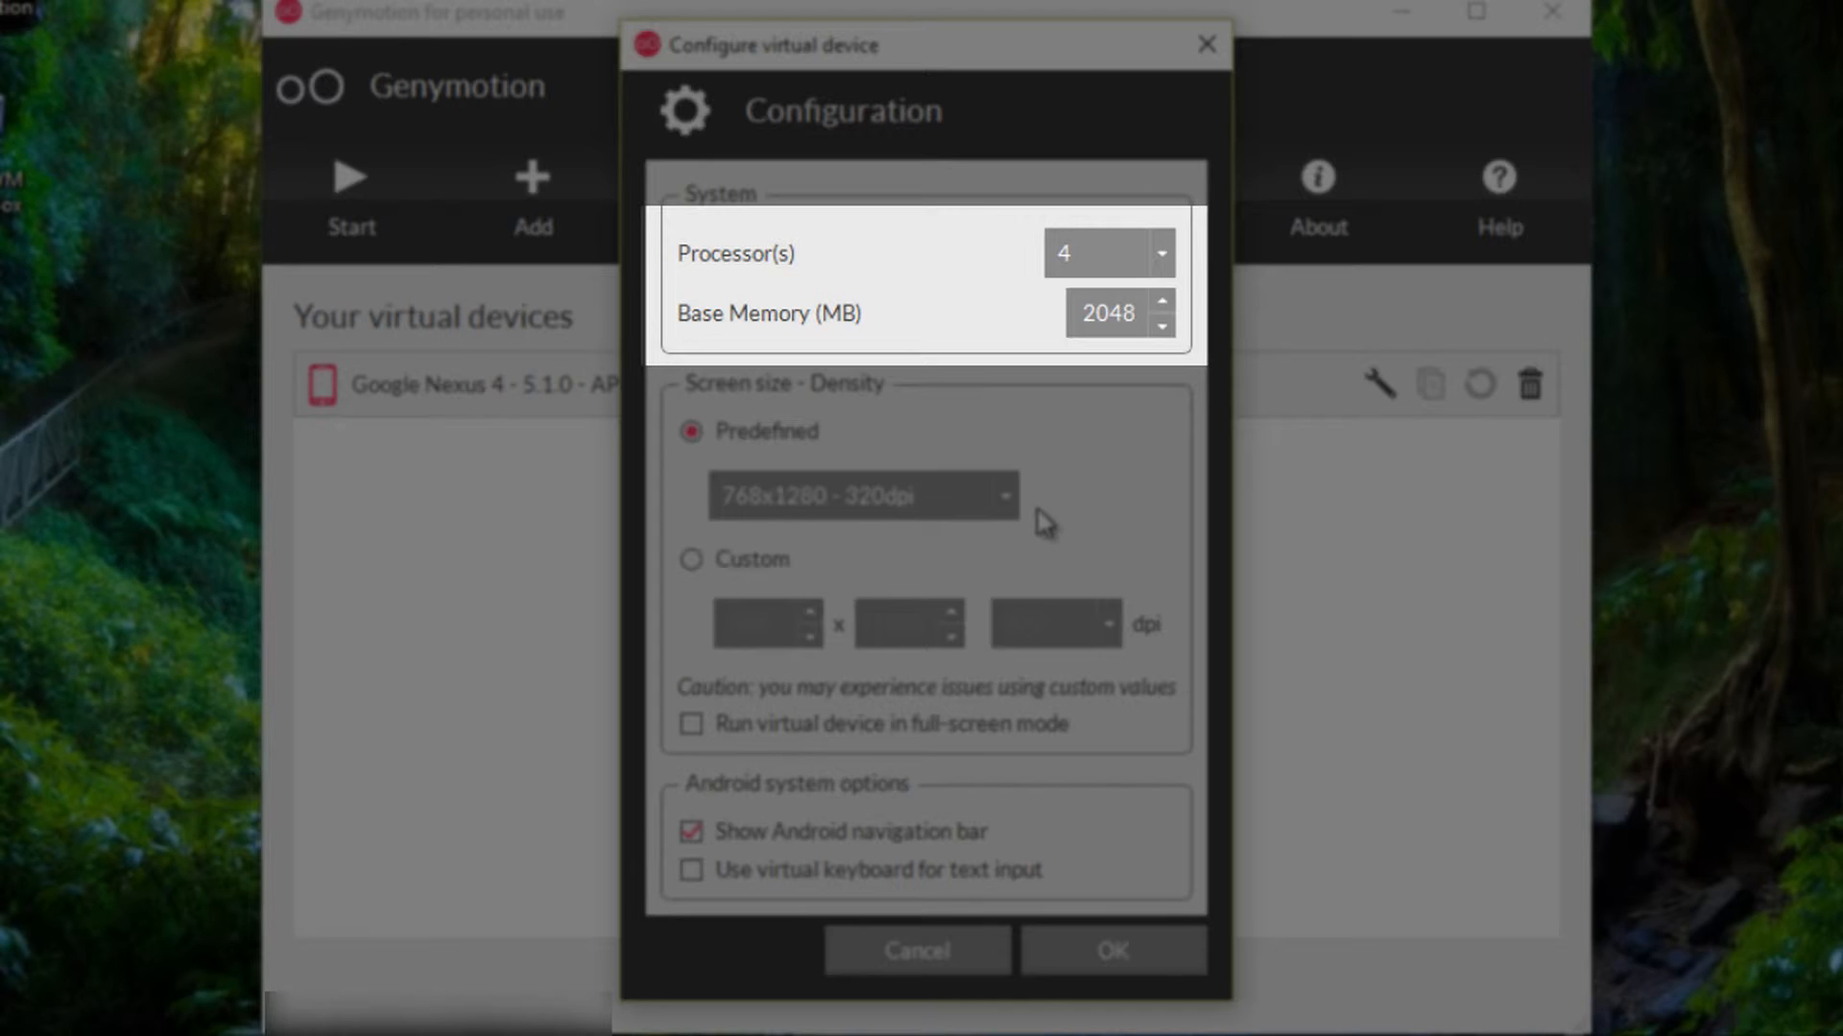
{"action": "key", "text": "space"}
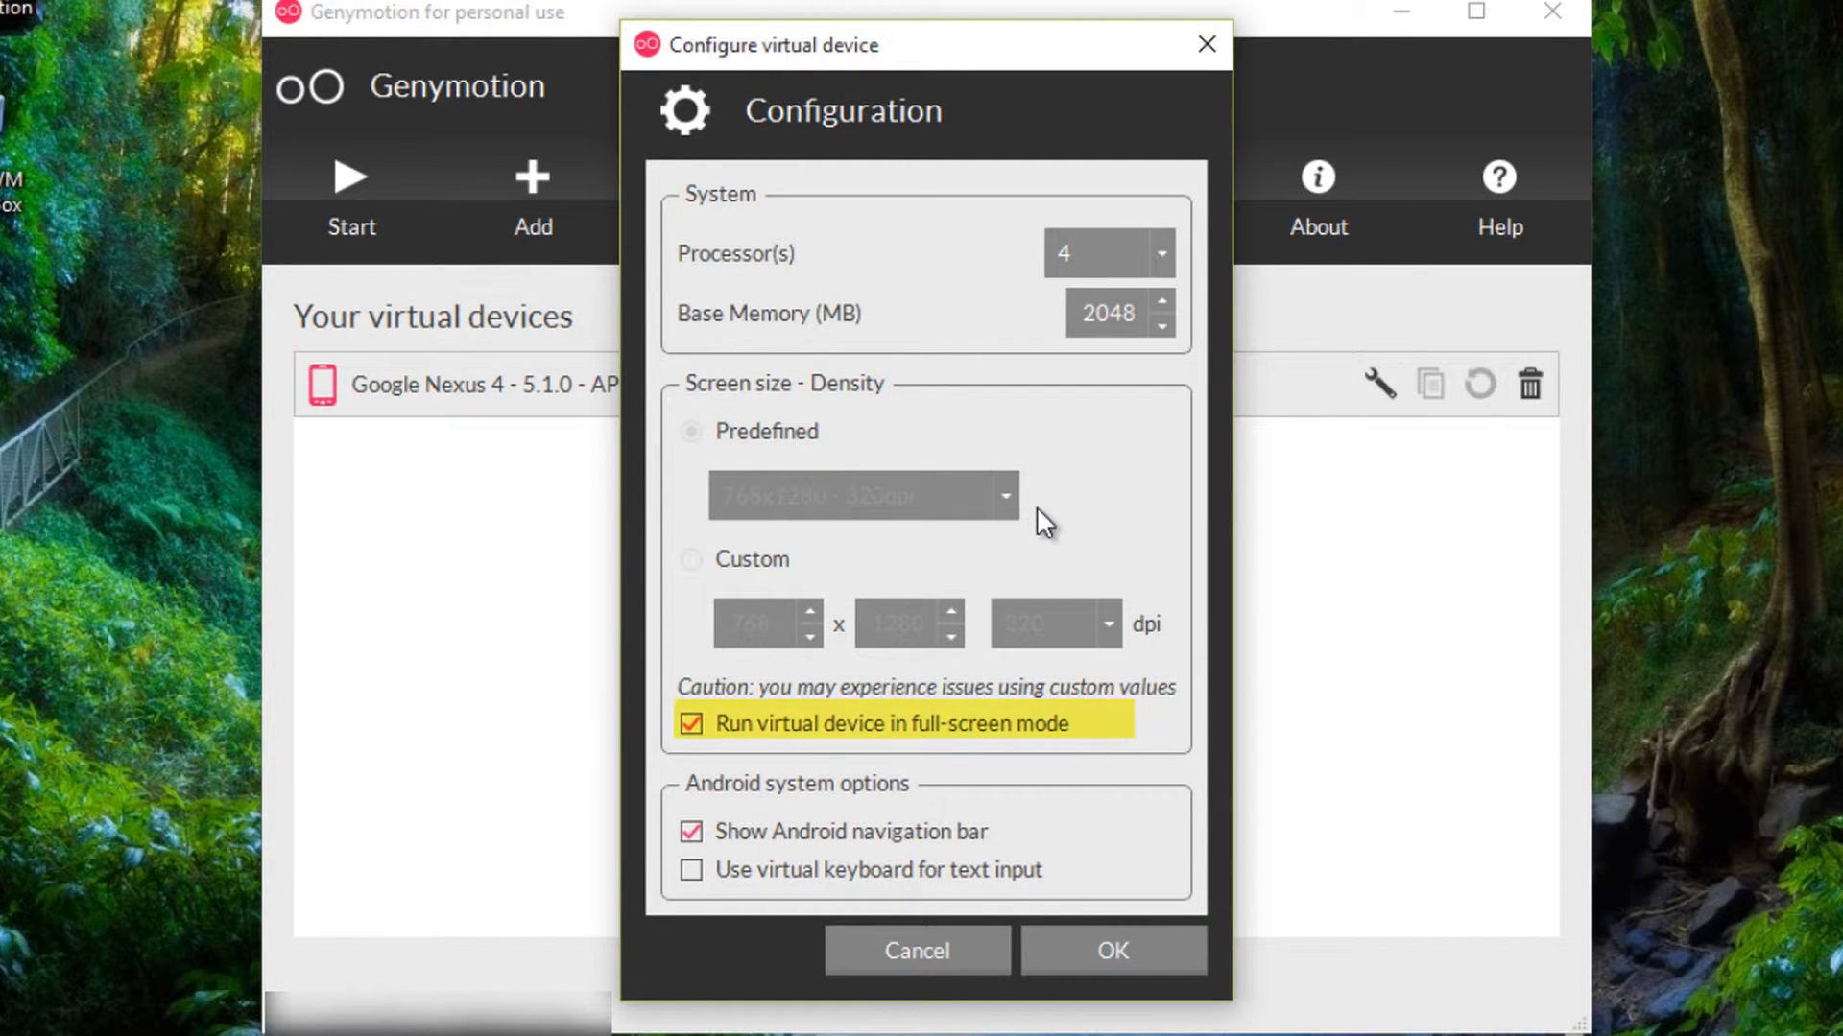
{"action": "key", "text": "space"}
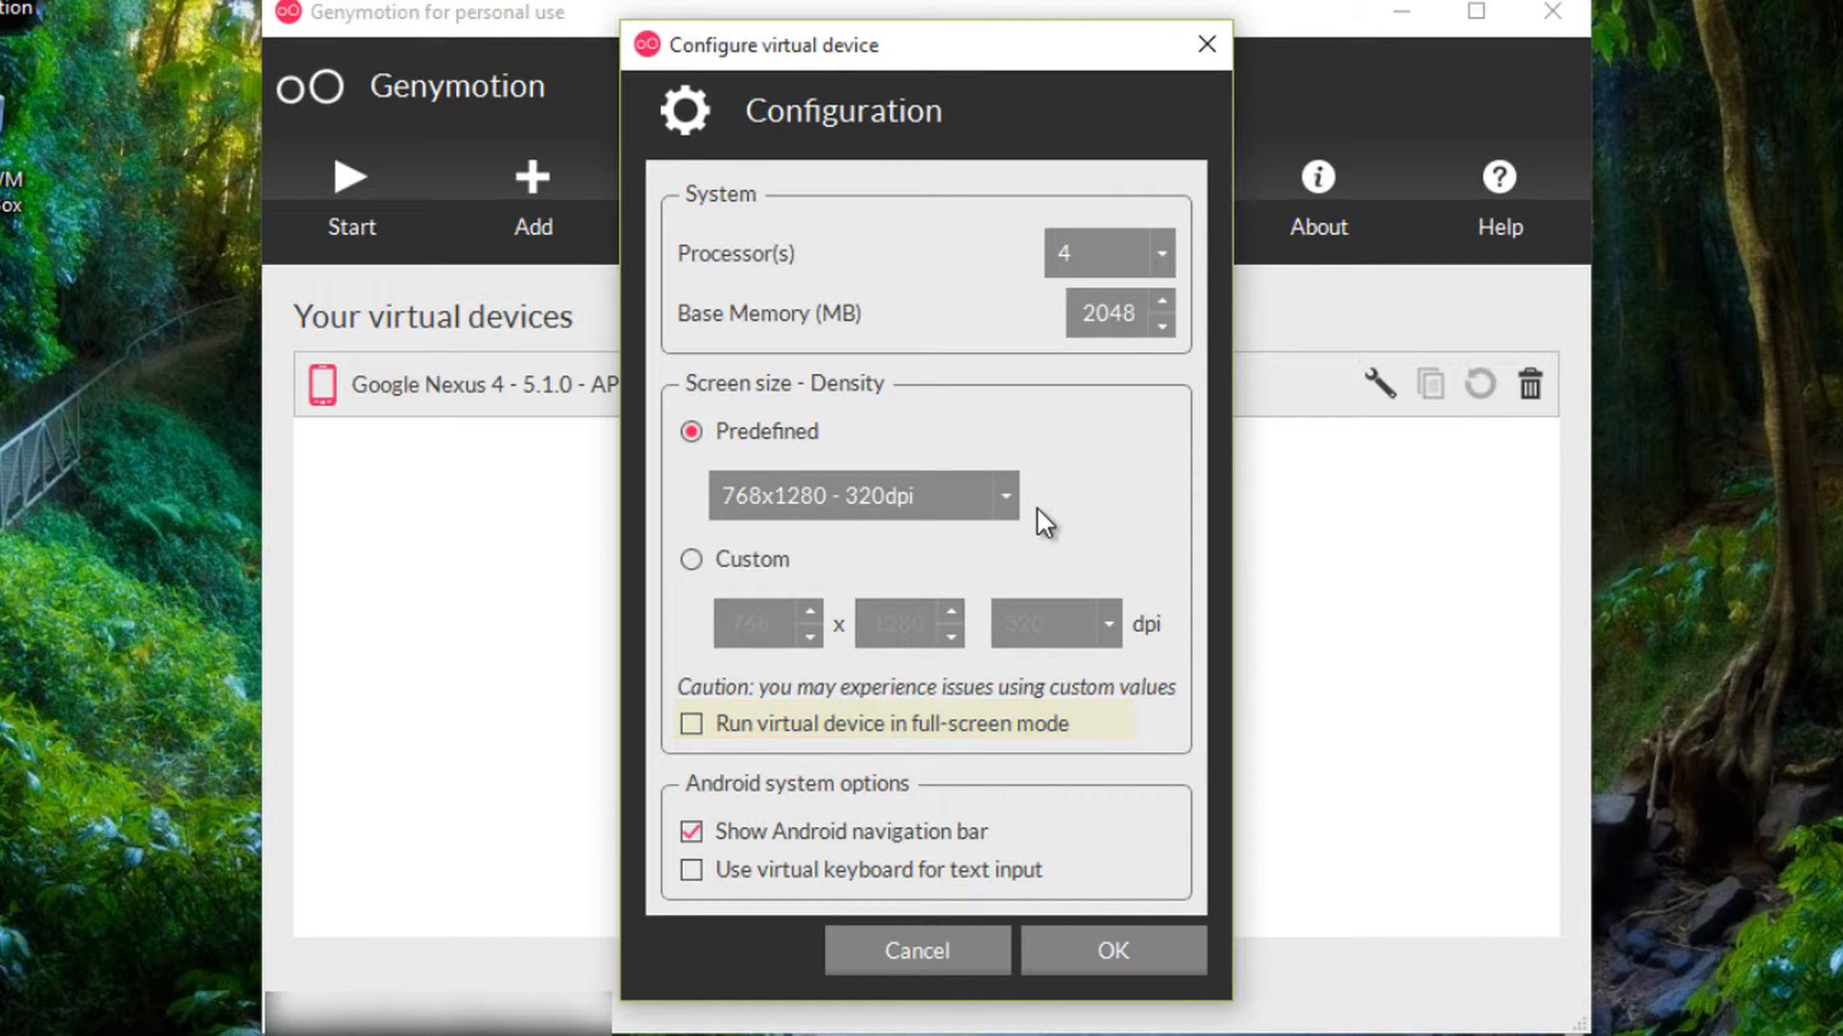
{"action": "key", "text": "Return"}
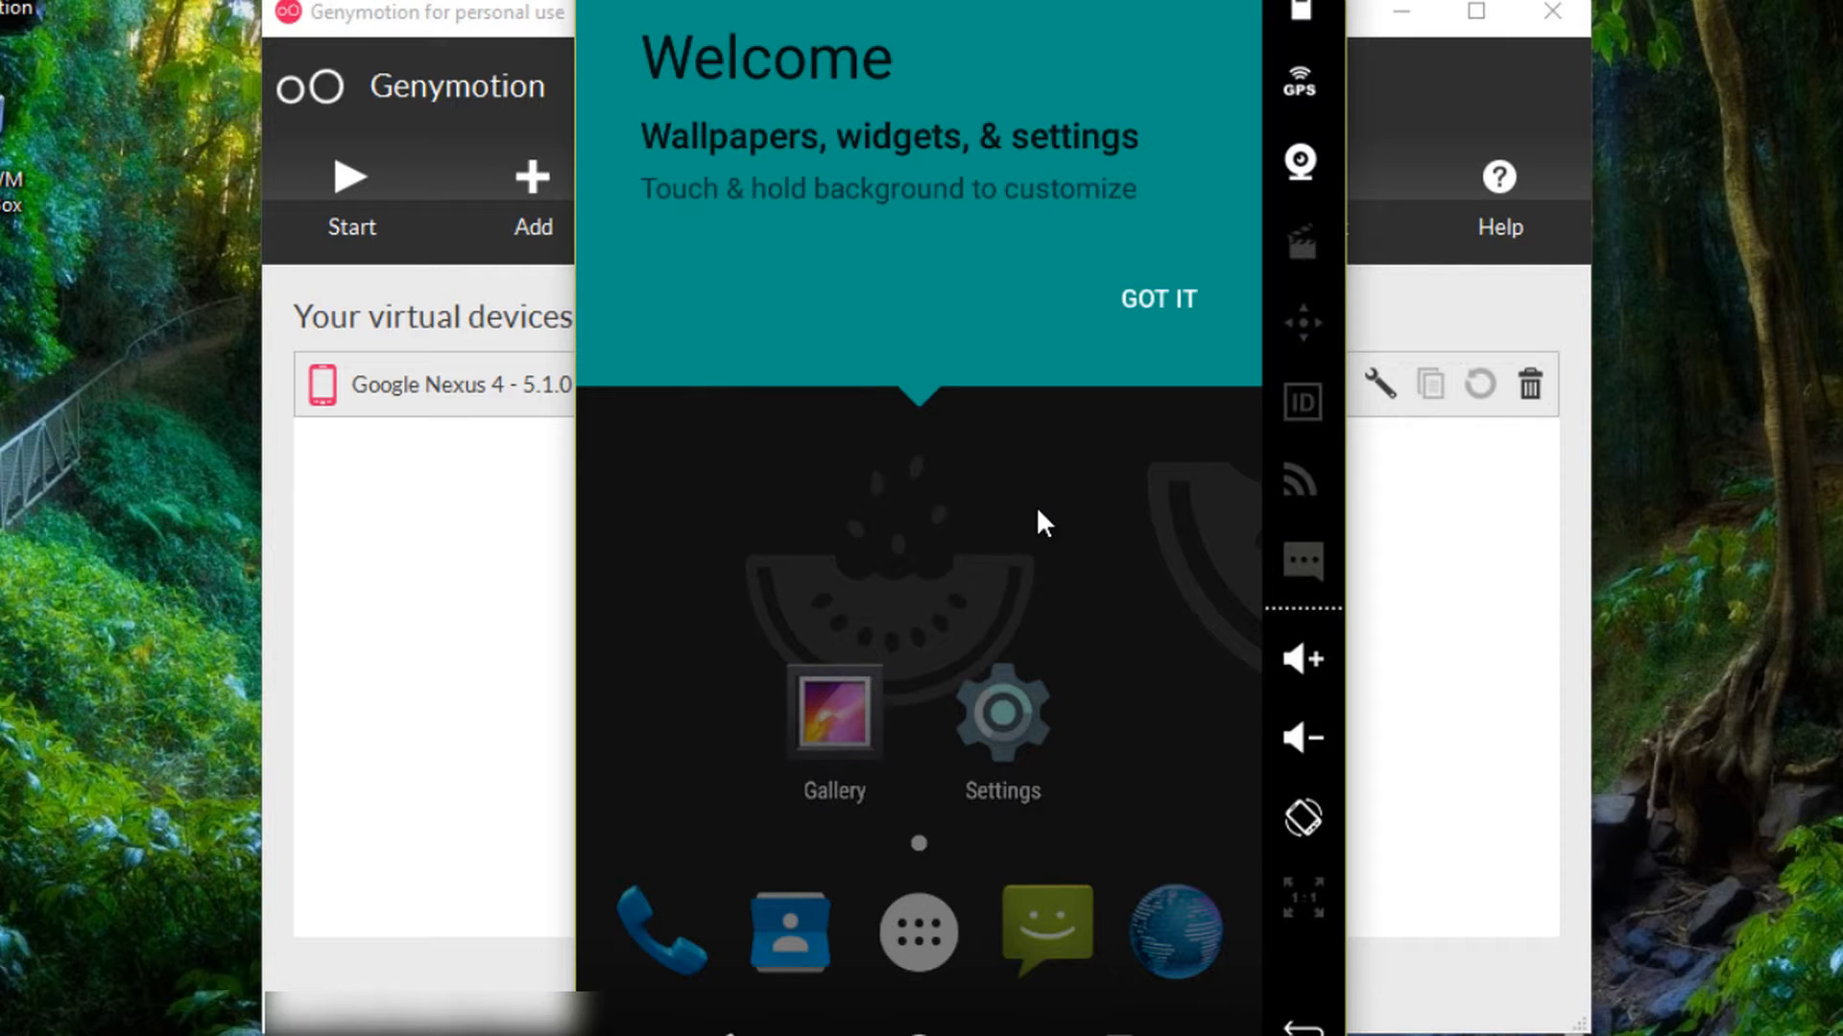
- Dismiss the Welcome tip, browse and close the app drawer, then open Windows search for Android Studio
{"action": "key", "text": "Return"}
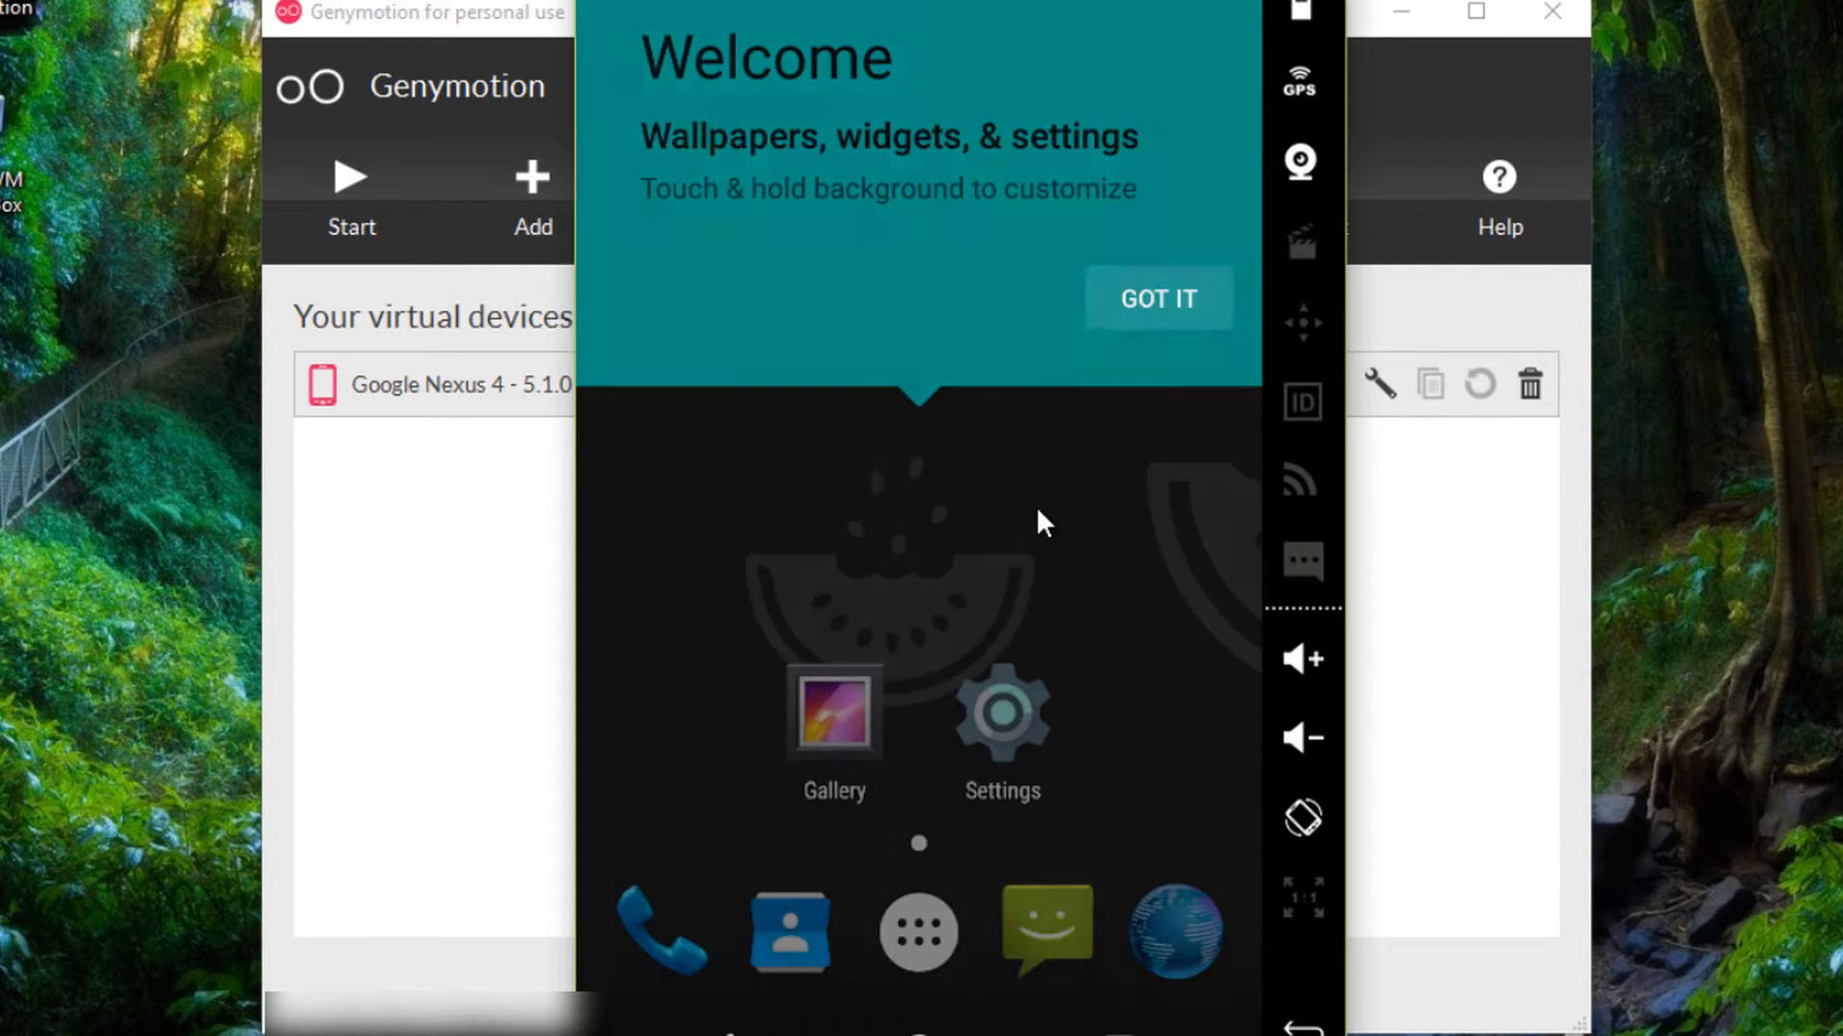
{"action": "key", "text": "Return"}
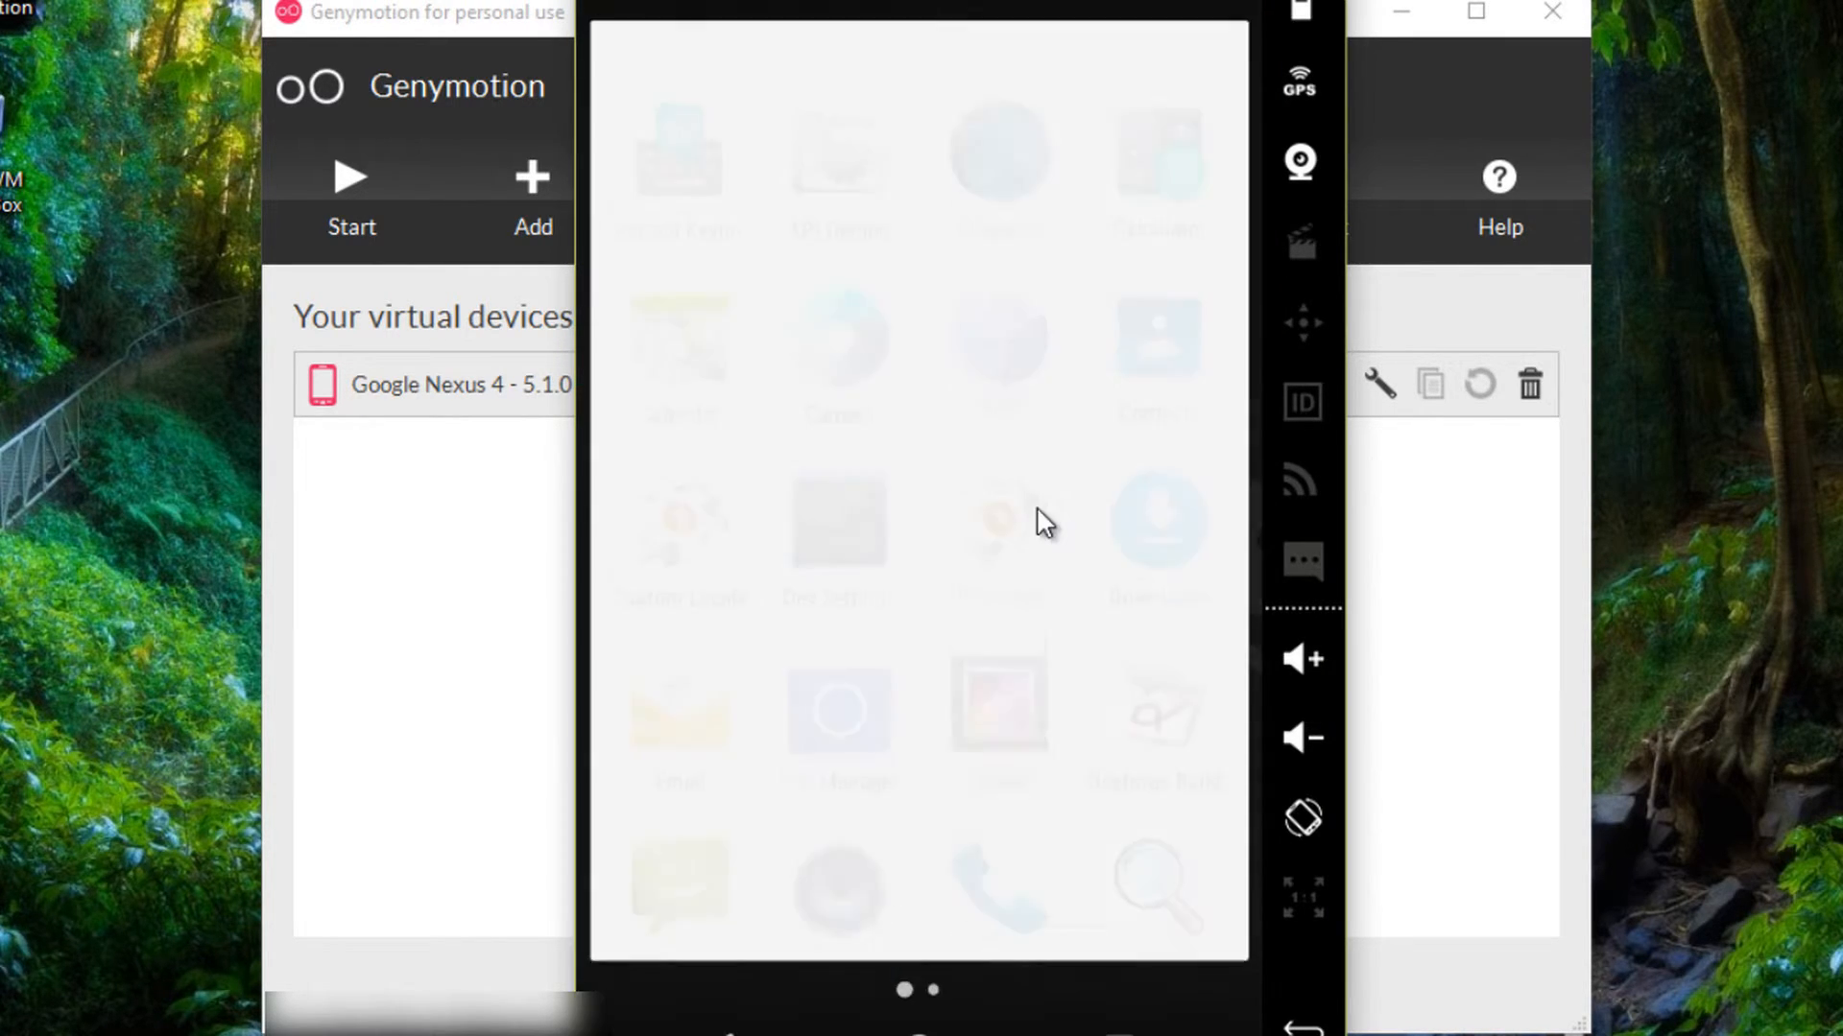
{"action": "scroll", "coordinate": [1036, 509], "scroll_direction": "down", "scroll_amount": 1}
{"action": "scroll", "coordinate": [1044, 523], "scroll_direction": "up", "scroll_amount": 1}
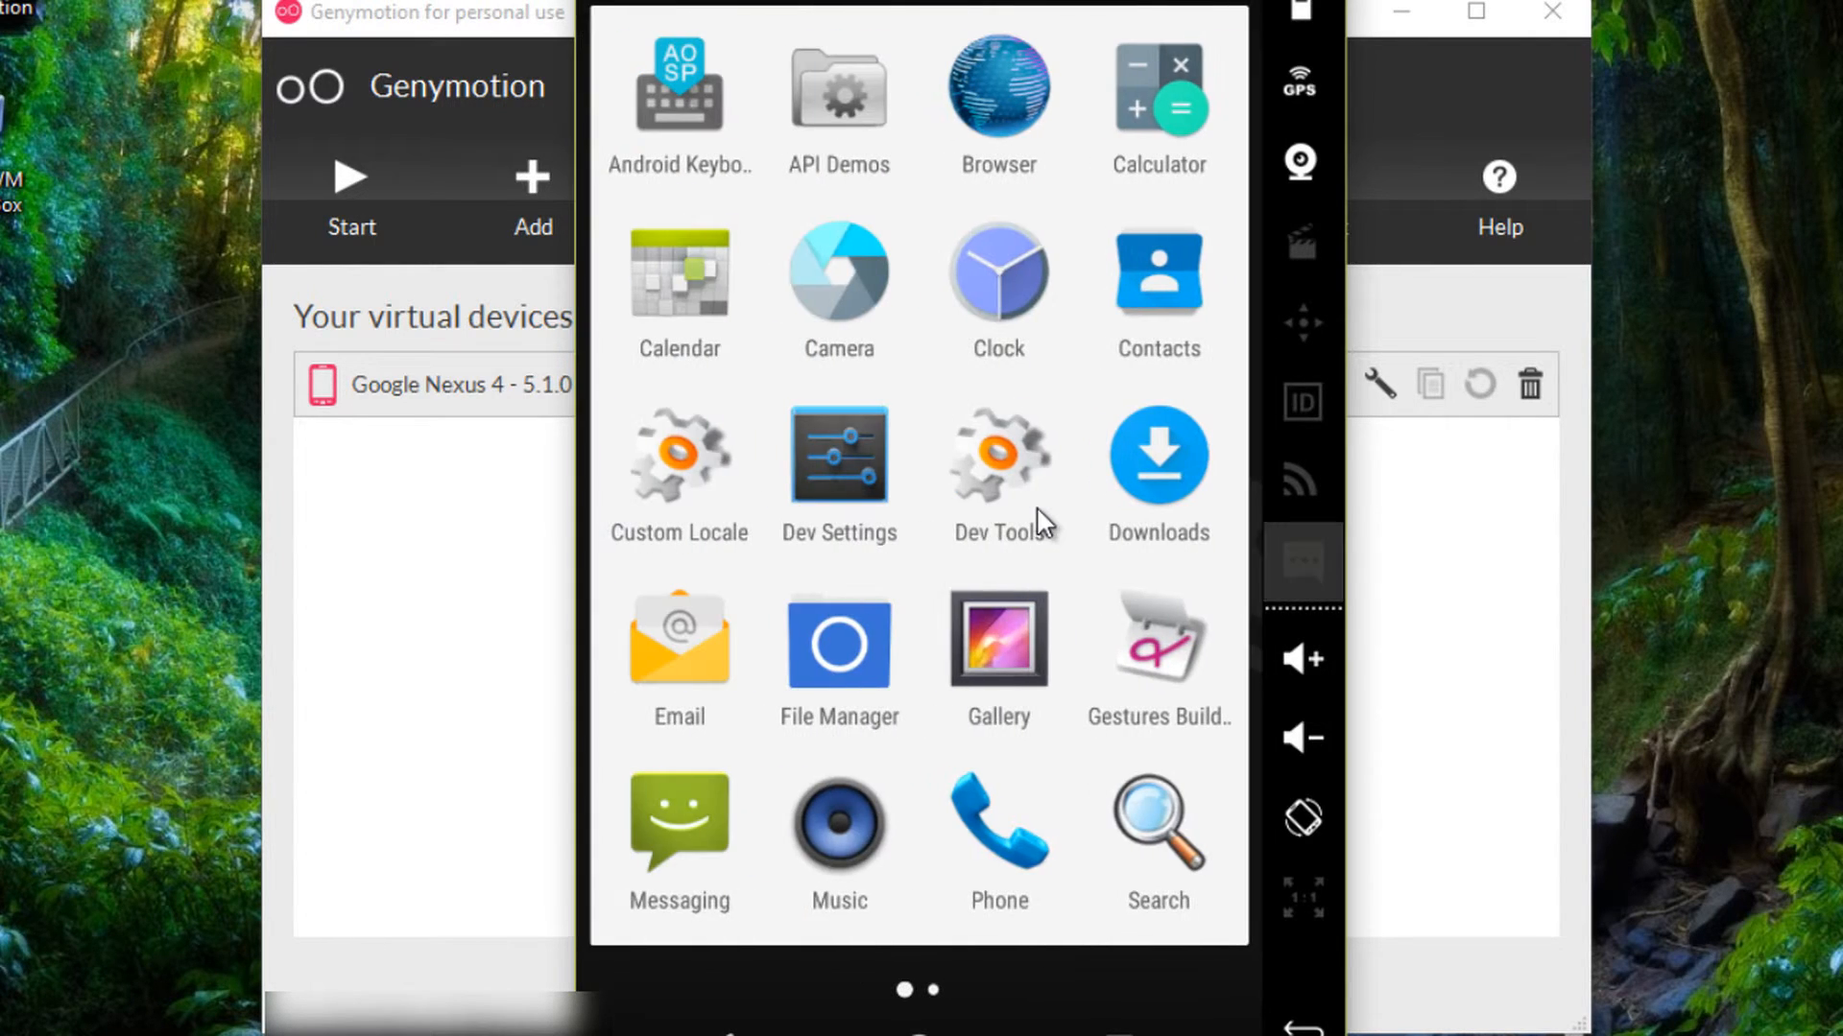
{"action": "key", "text": "Escape"}
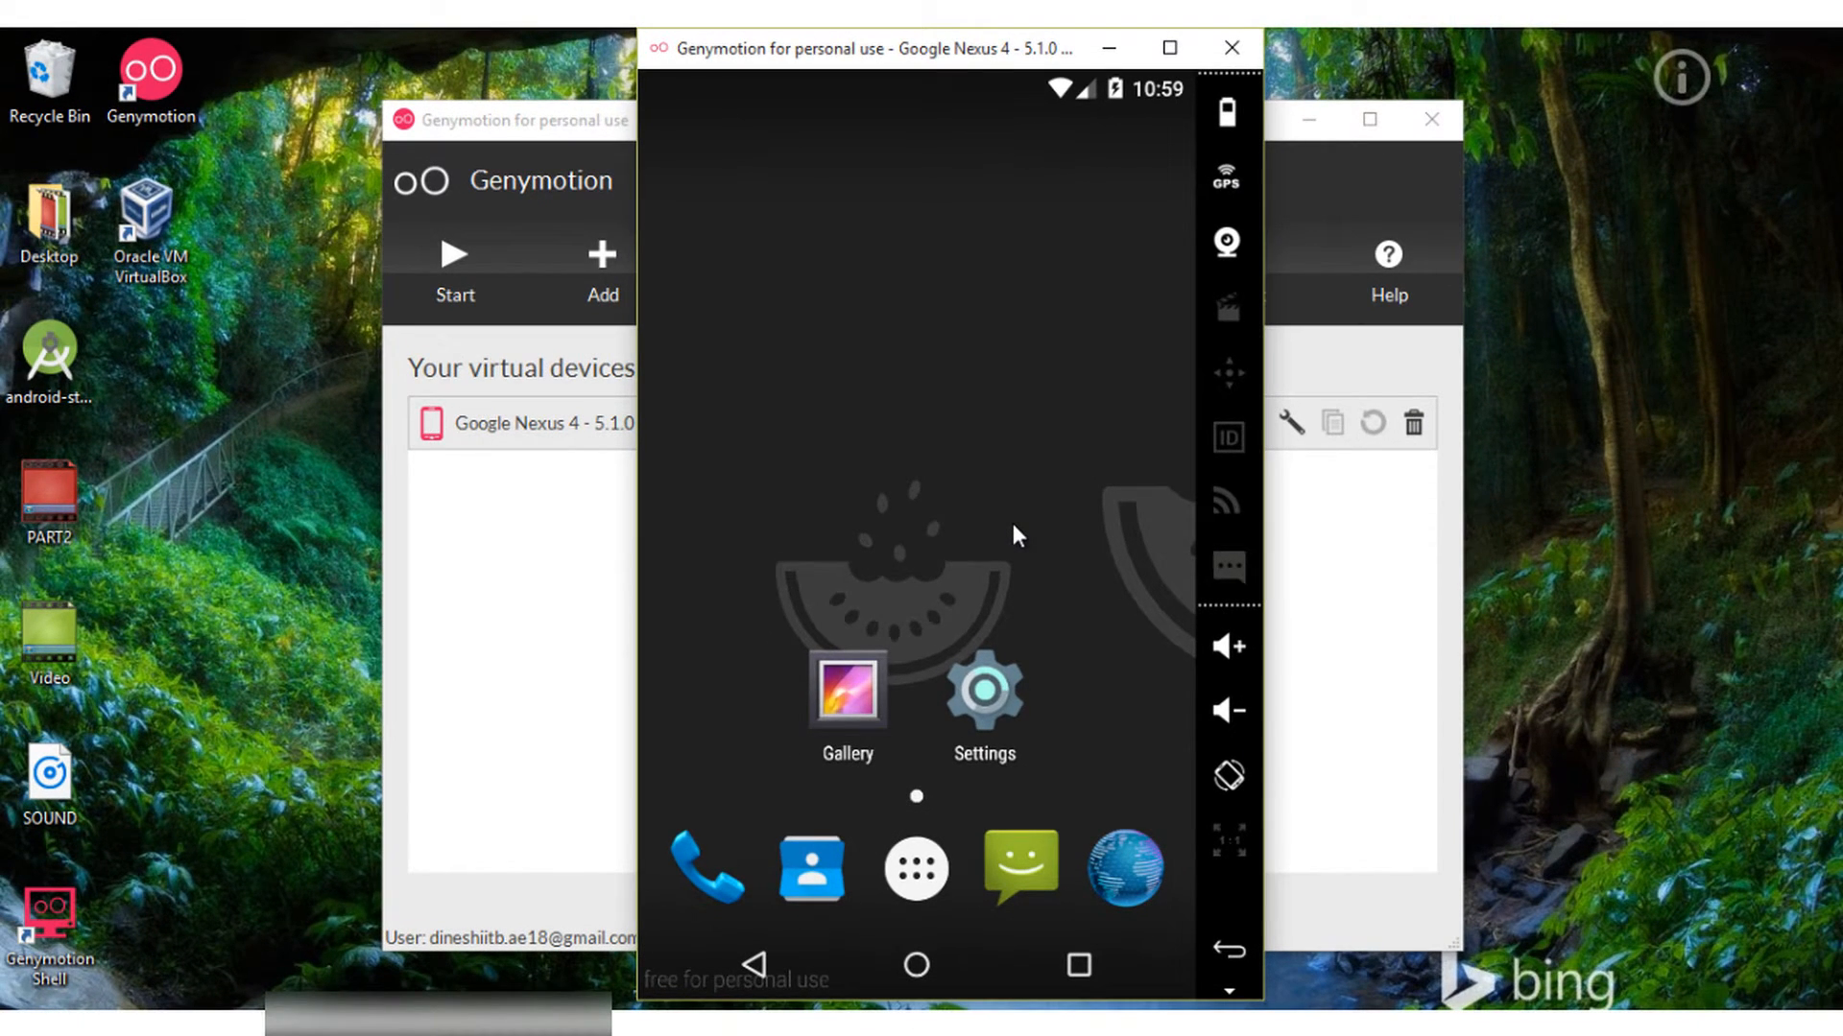
{"action": "key", "text": "super"}
- Launch Android Studio and create the My Application project for phone and tablet with a blank MainActivity
{"action": "type", "text": "androi"}
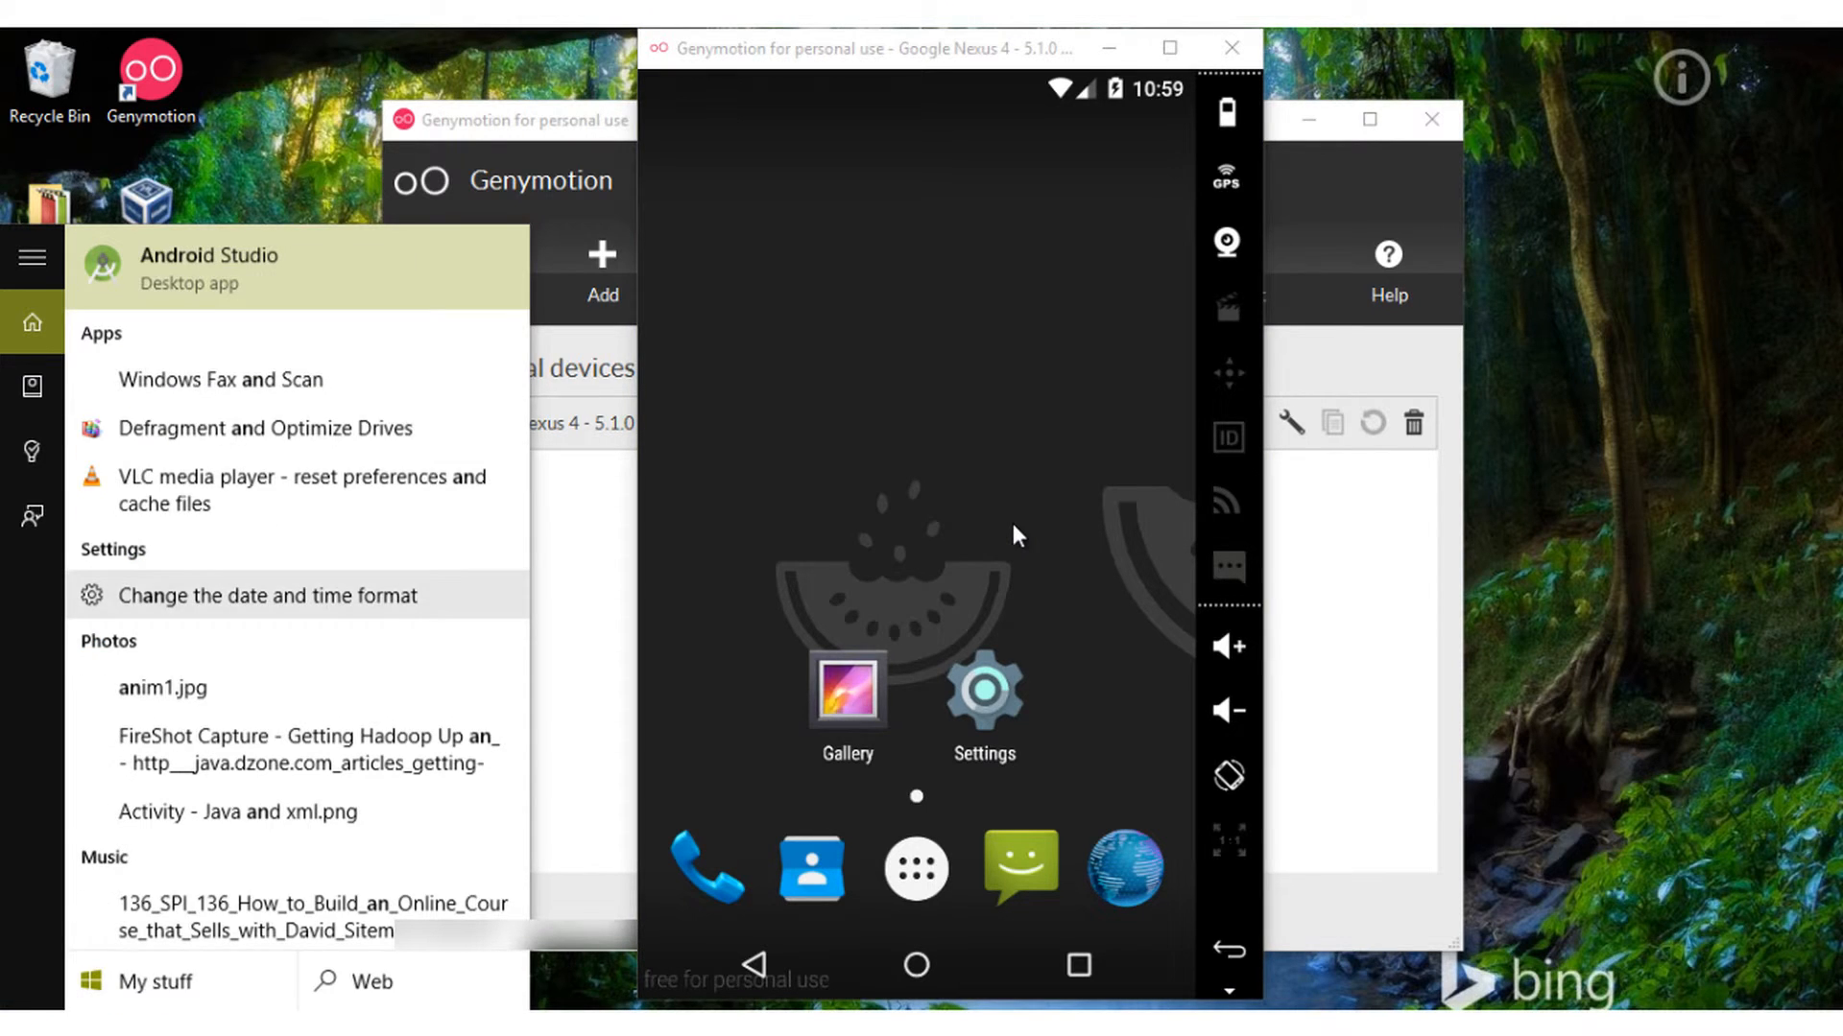
{"action": "type", "text": "d"}
{"action": "key", "text": "Return"}
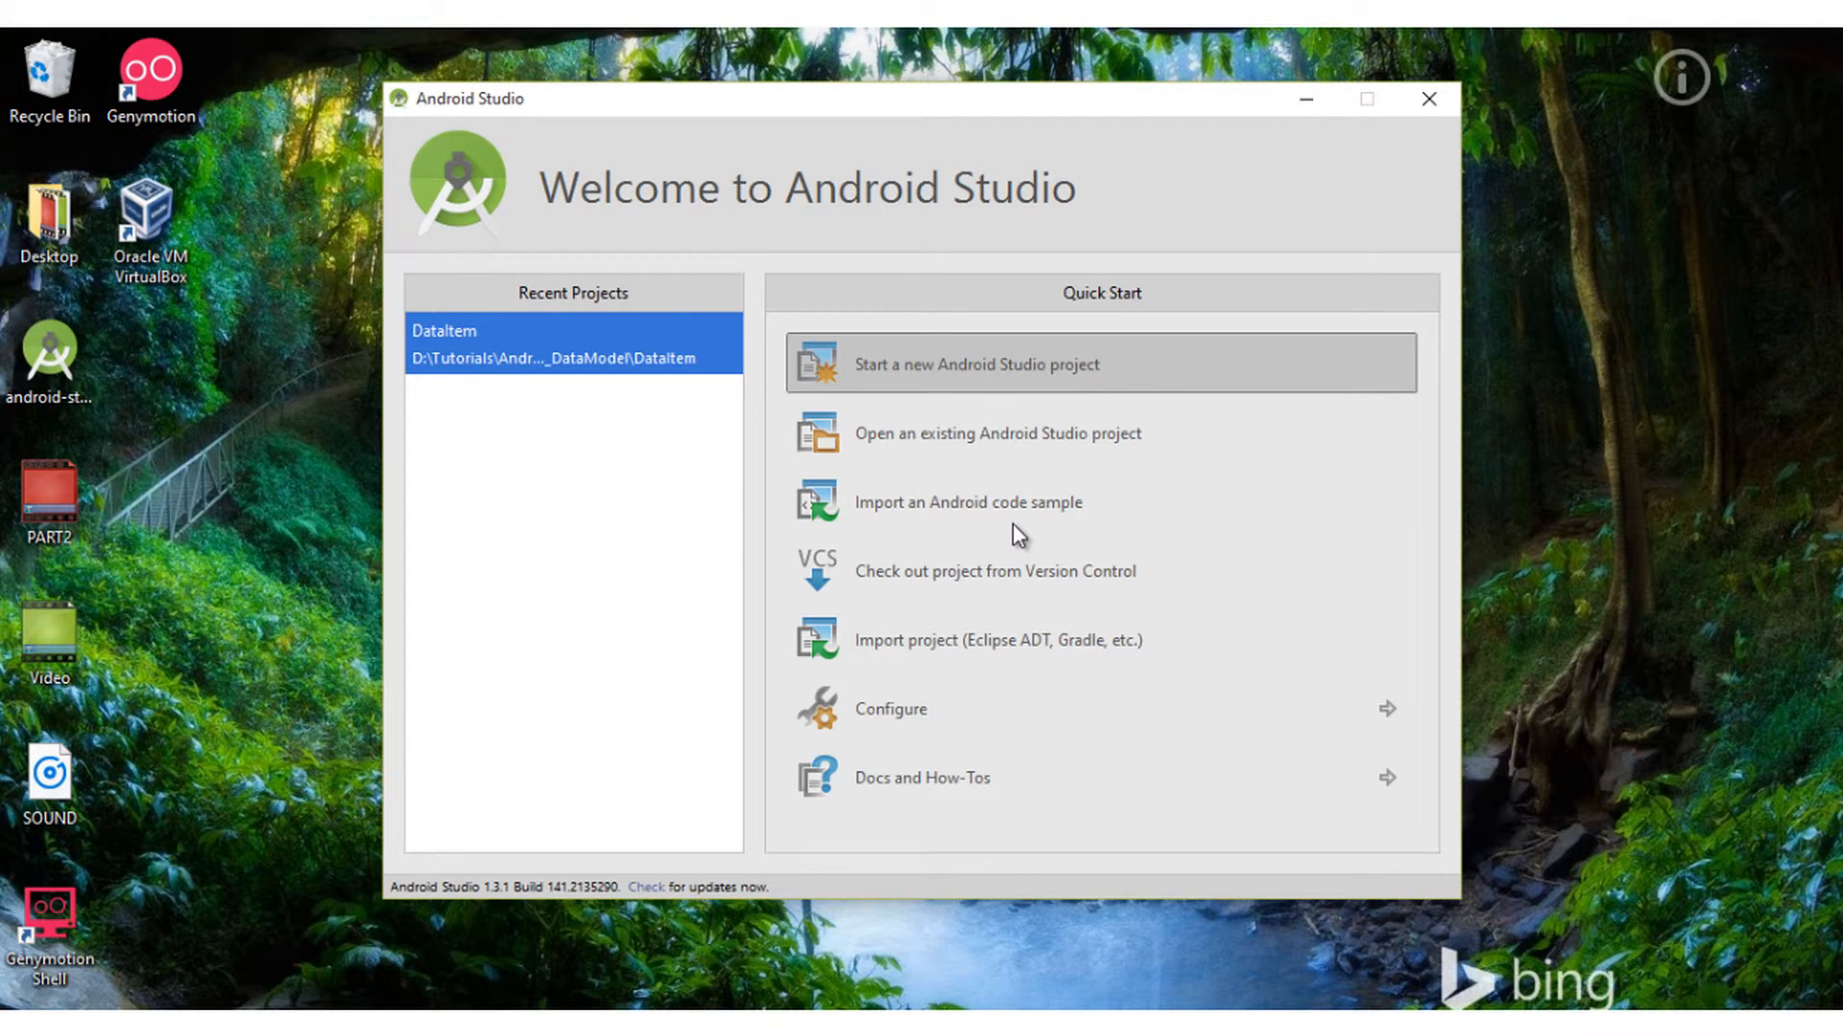
{"action": "key", "text": "Return"}
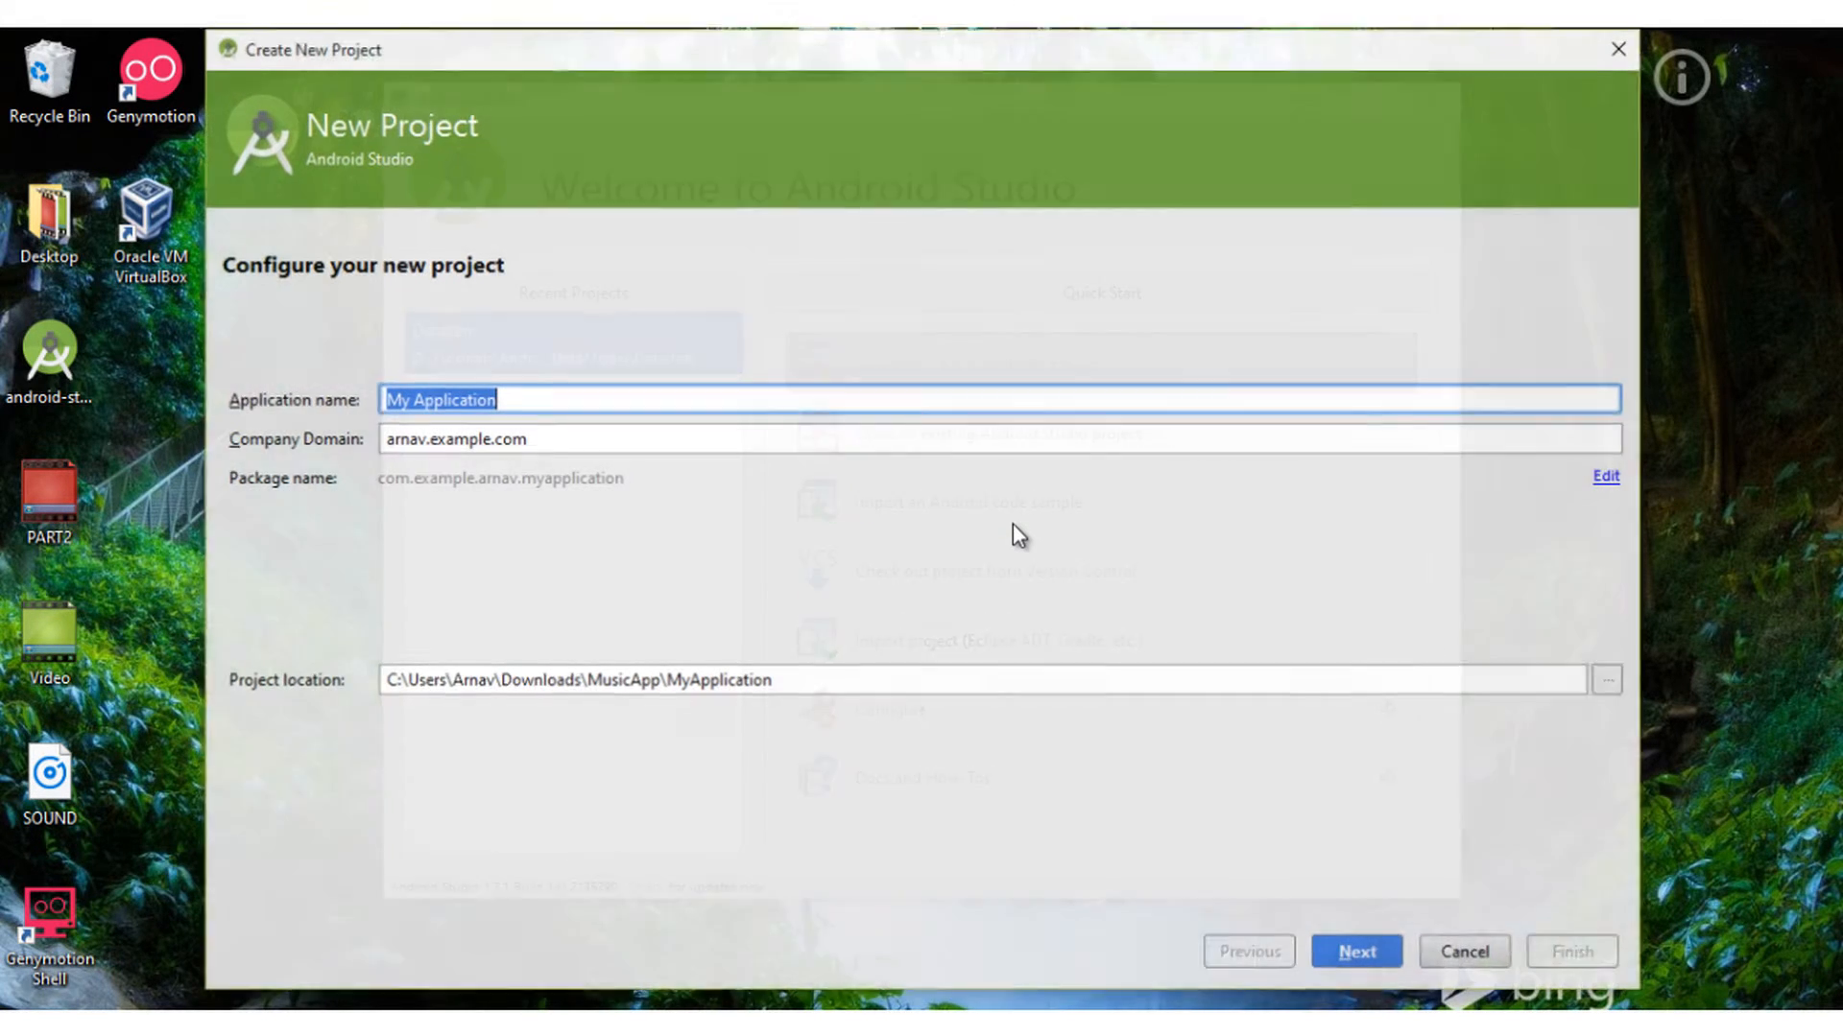
{"action": "key", "text": "Return"}
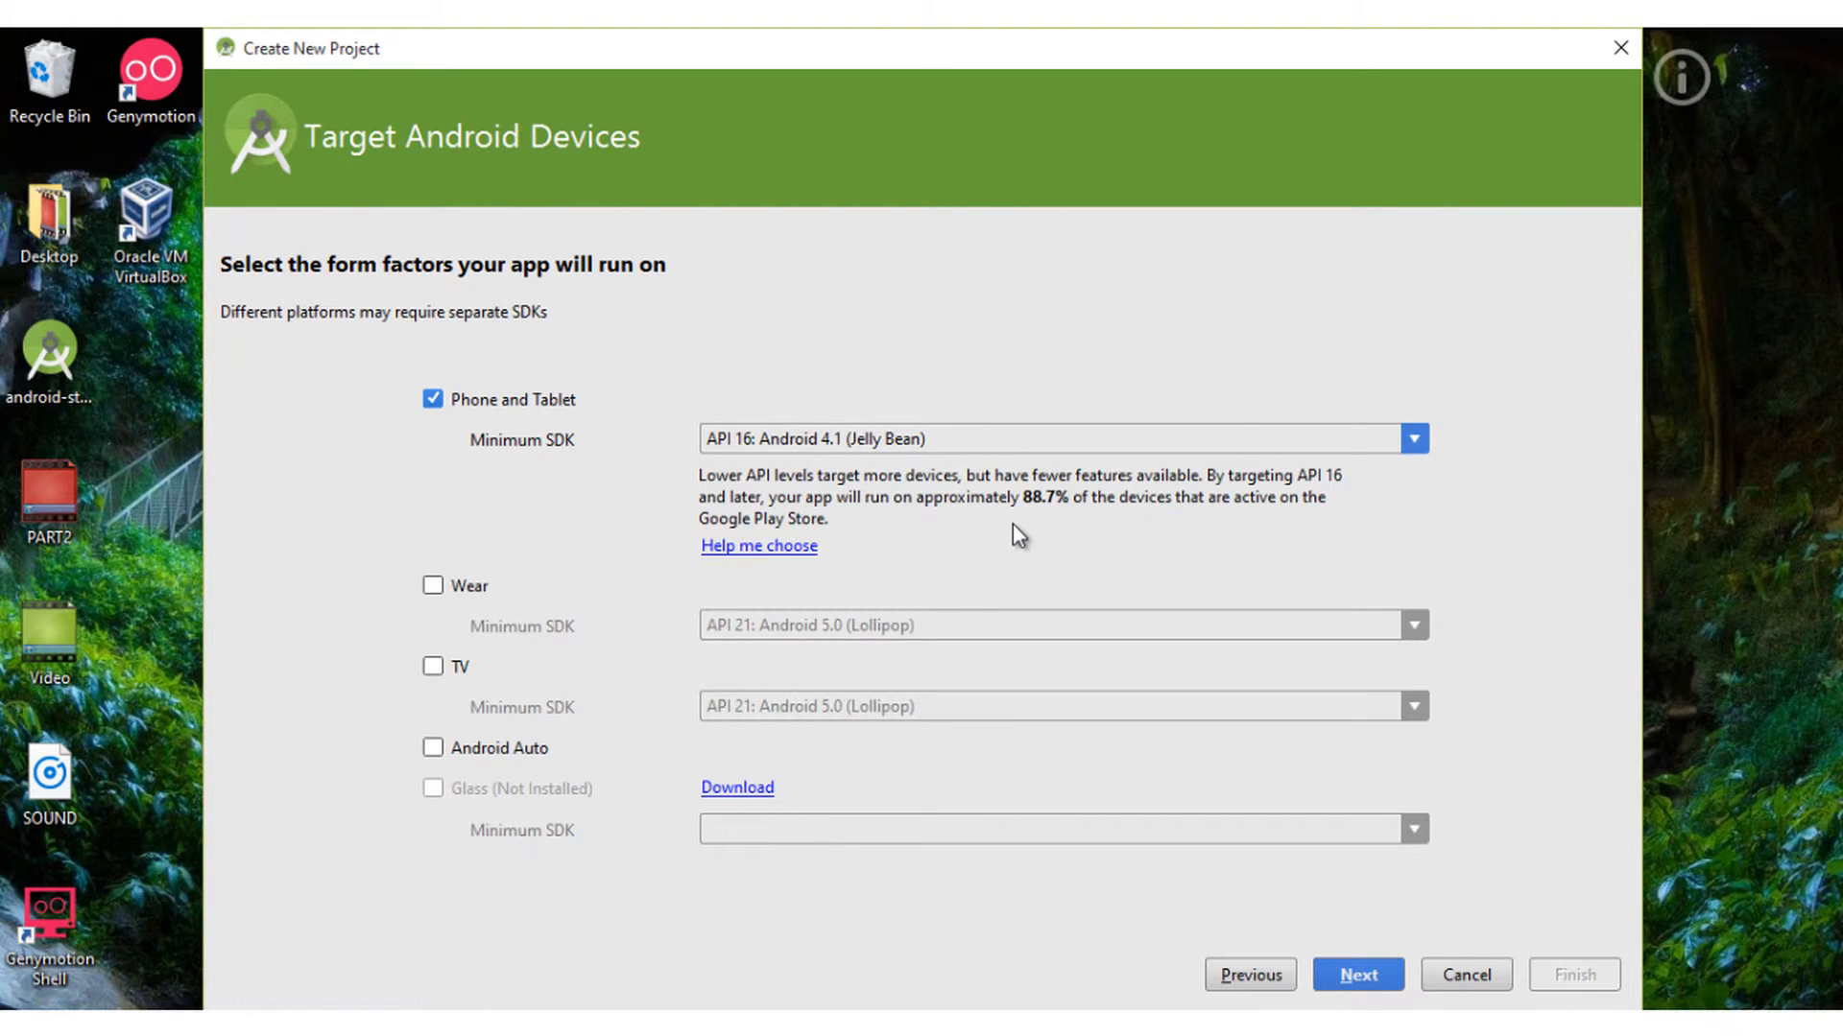
{"action": "key", "text": "Return"}
{"action": "key", "text": "Return"}
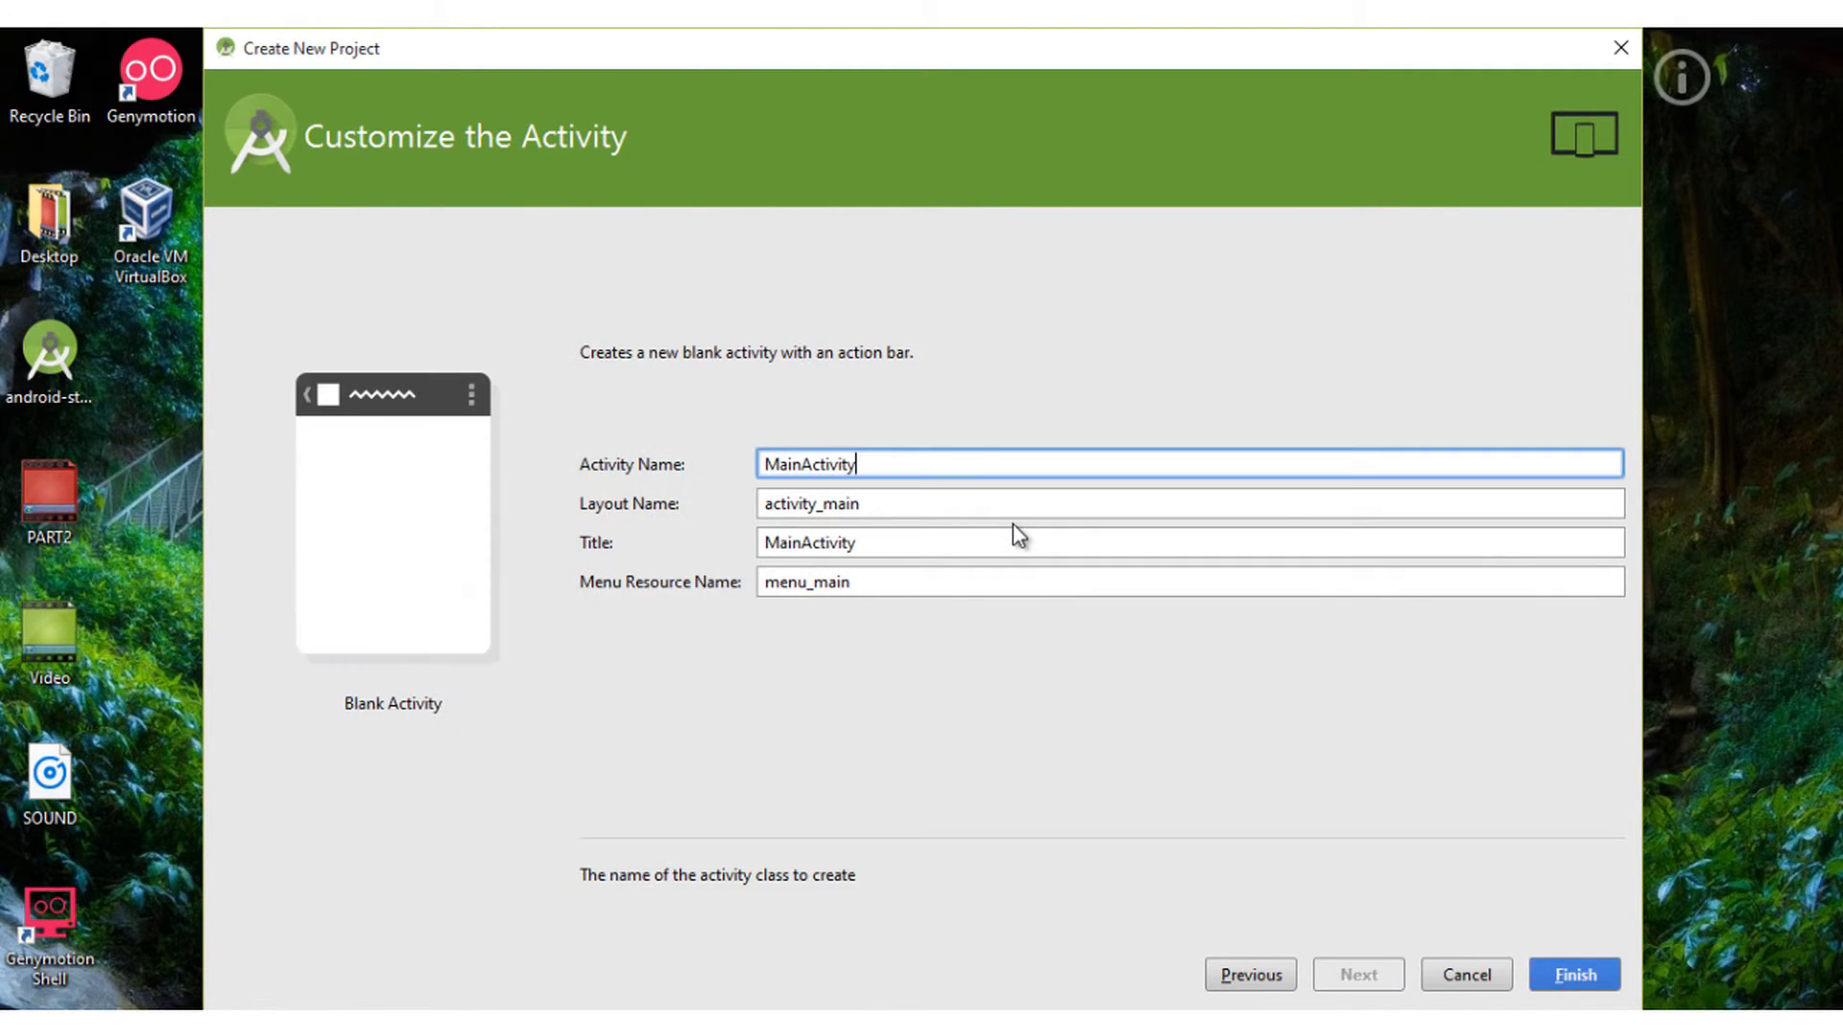
{"action": "key", "text": "Escape"}
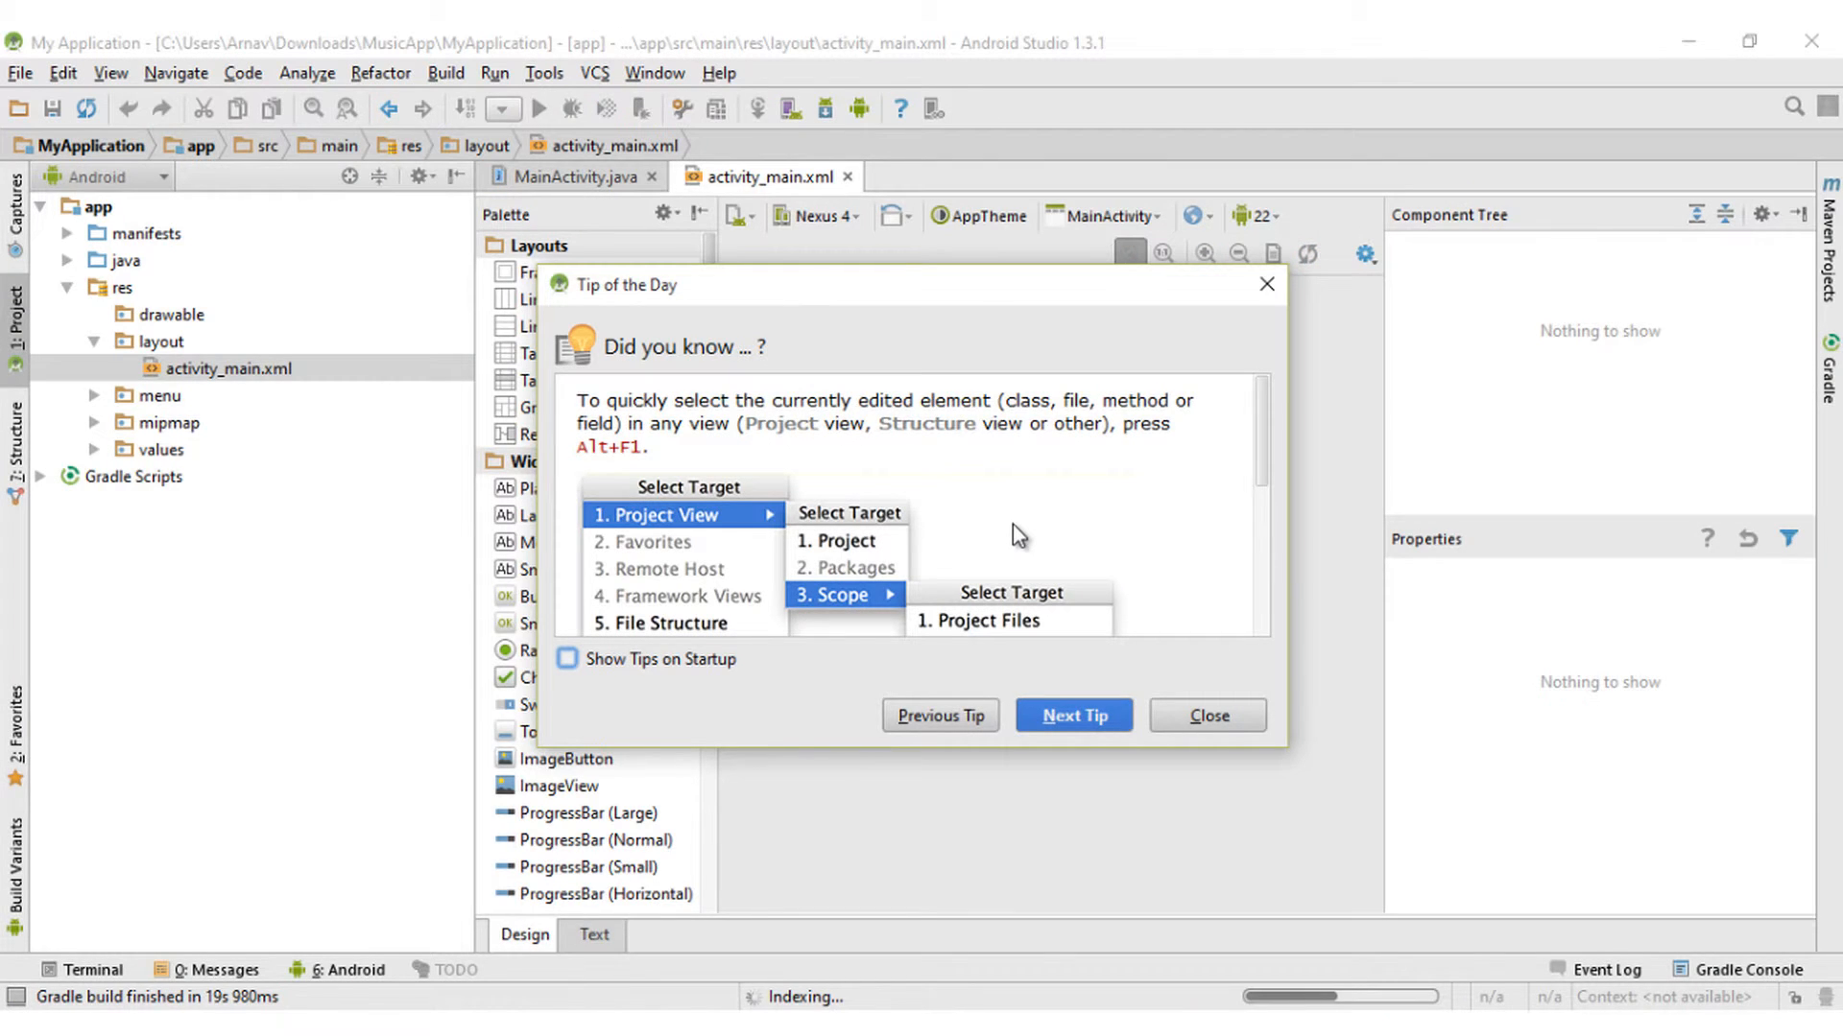
- Dismiss the Tip of the Day and open File > Settings
{"action": "key", "text": "alt+c"}
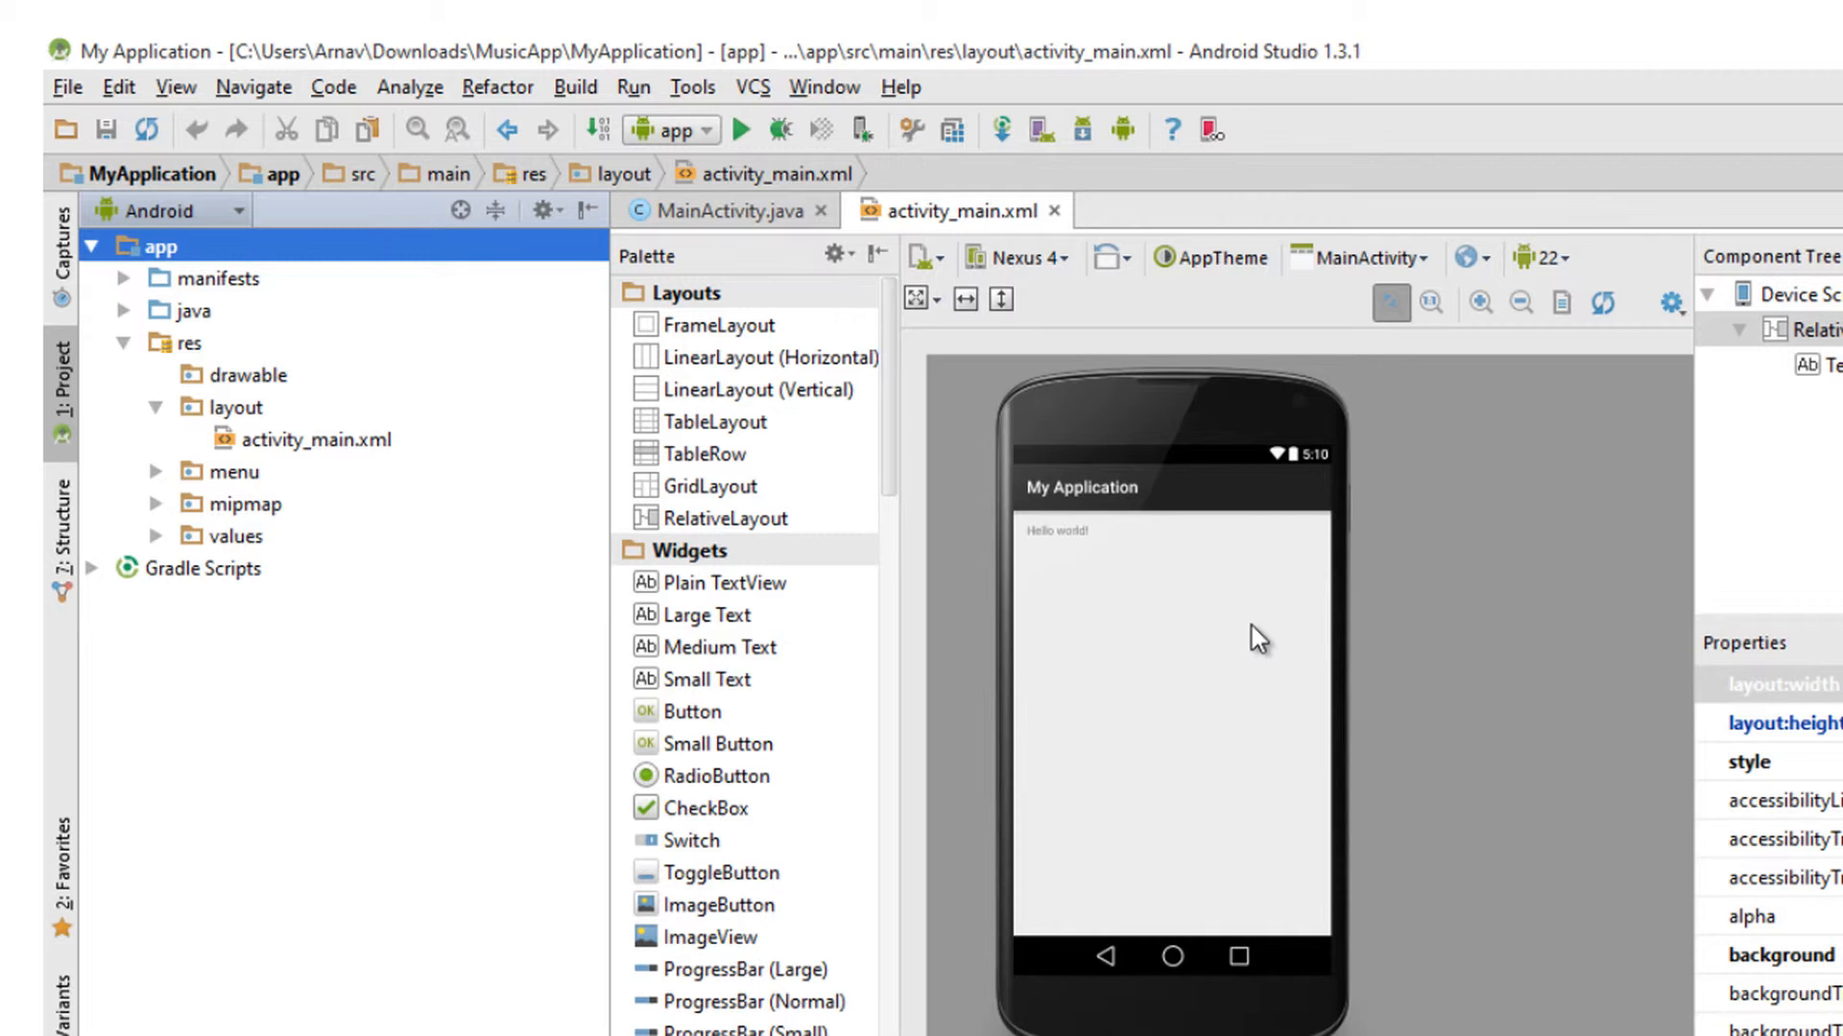
{"action": "key", "text": "alt+f"}
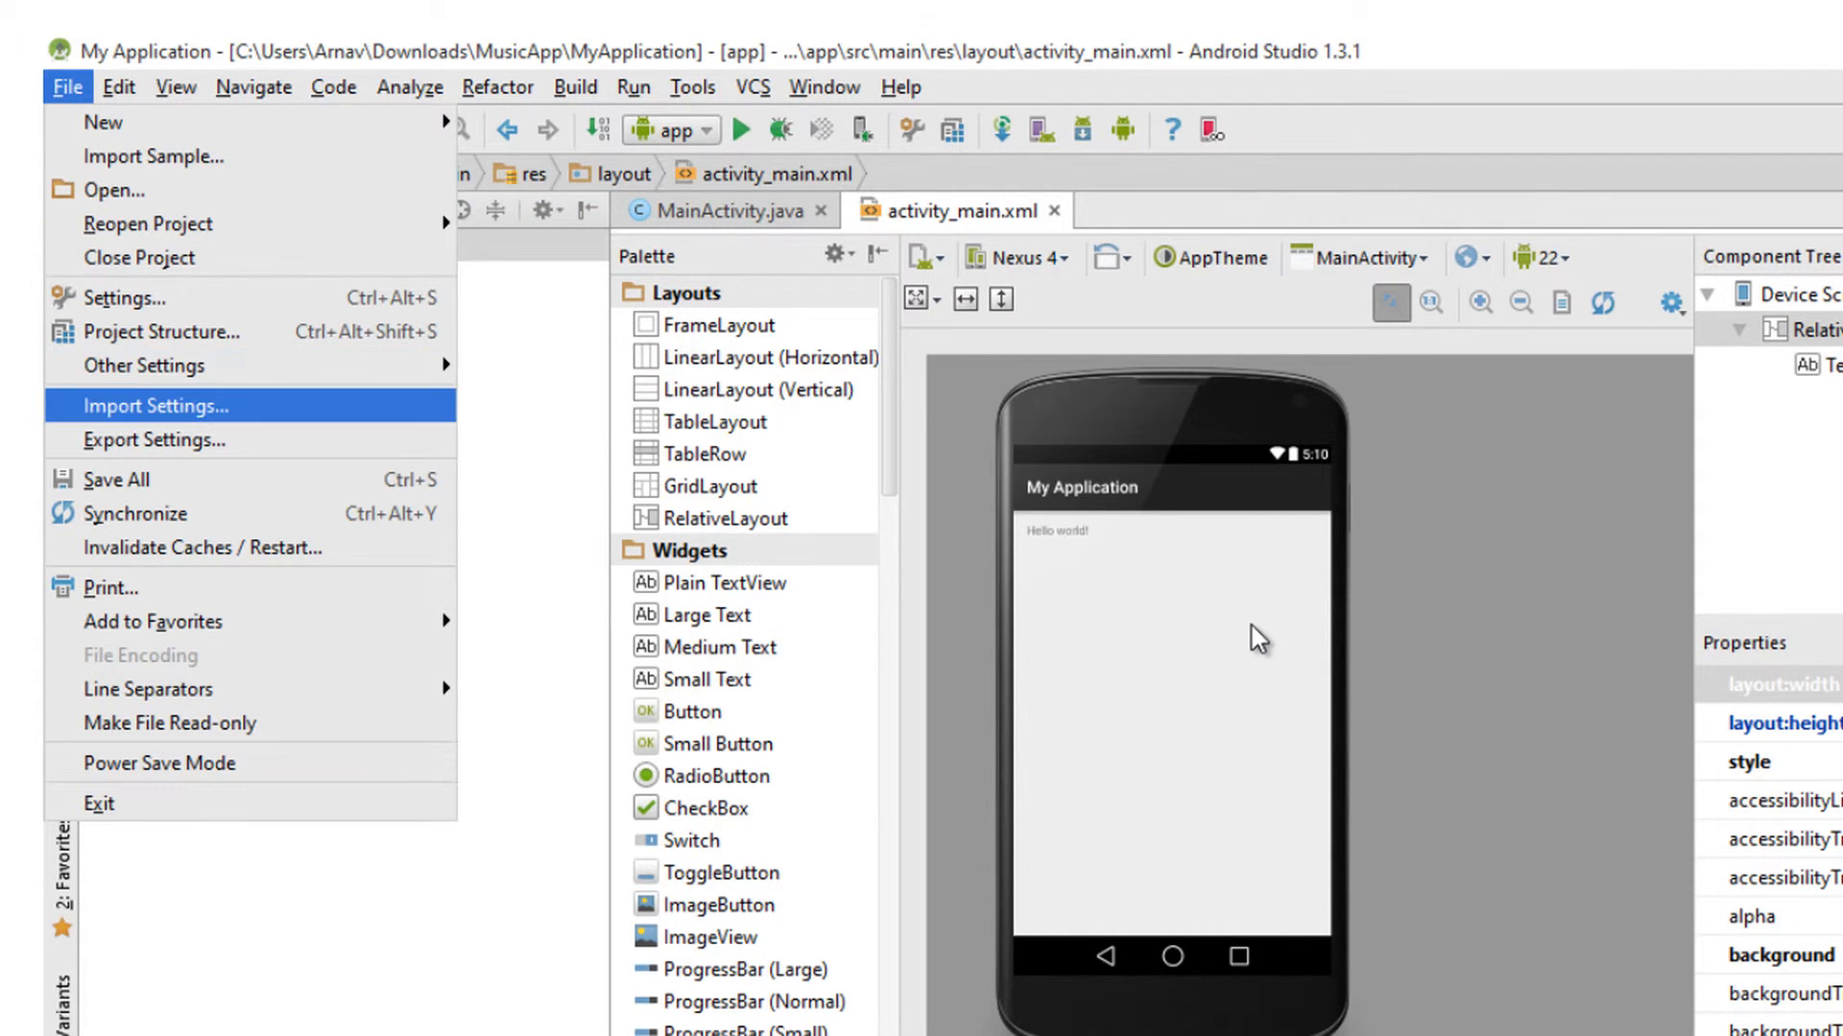
{"action": "key", "text": "Up"}
{"action": "key", "text": "Up"}
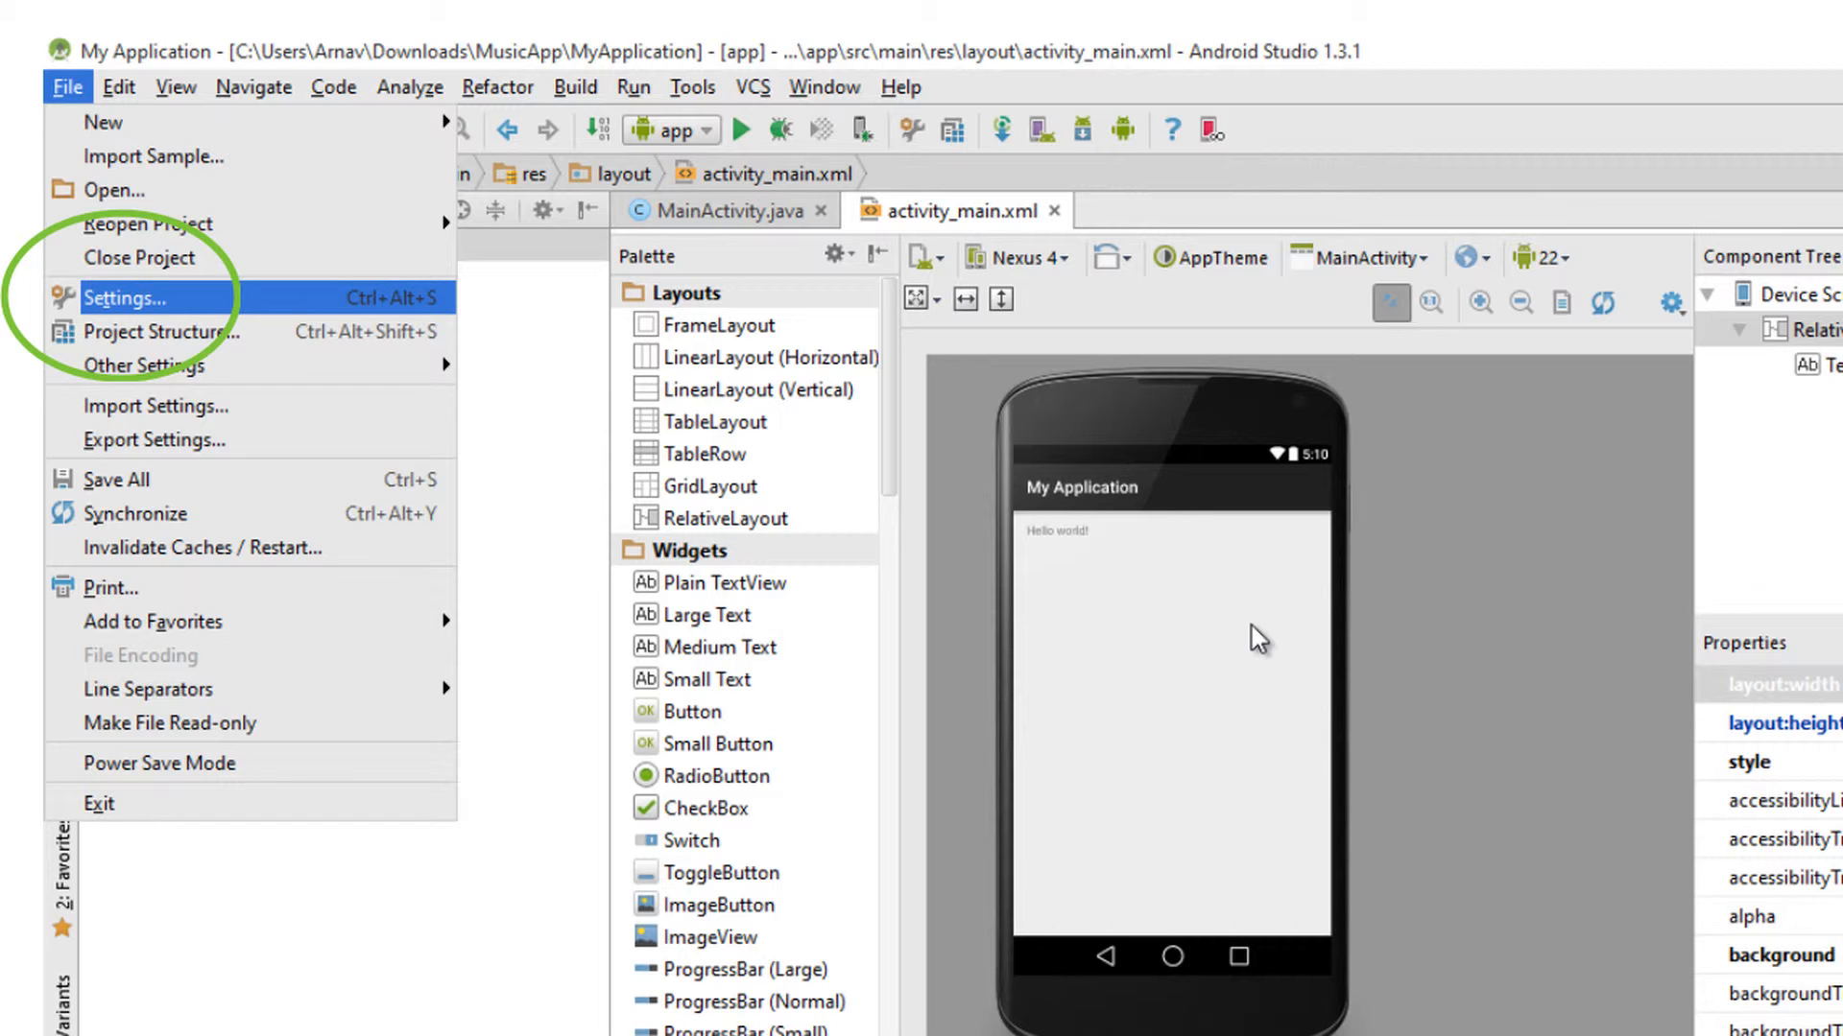
{"action": "key", "text": "Return"}
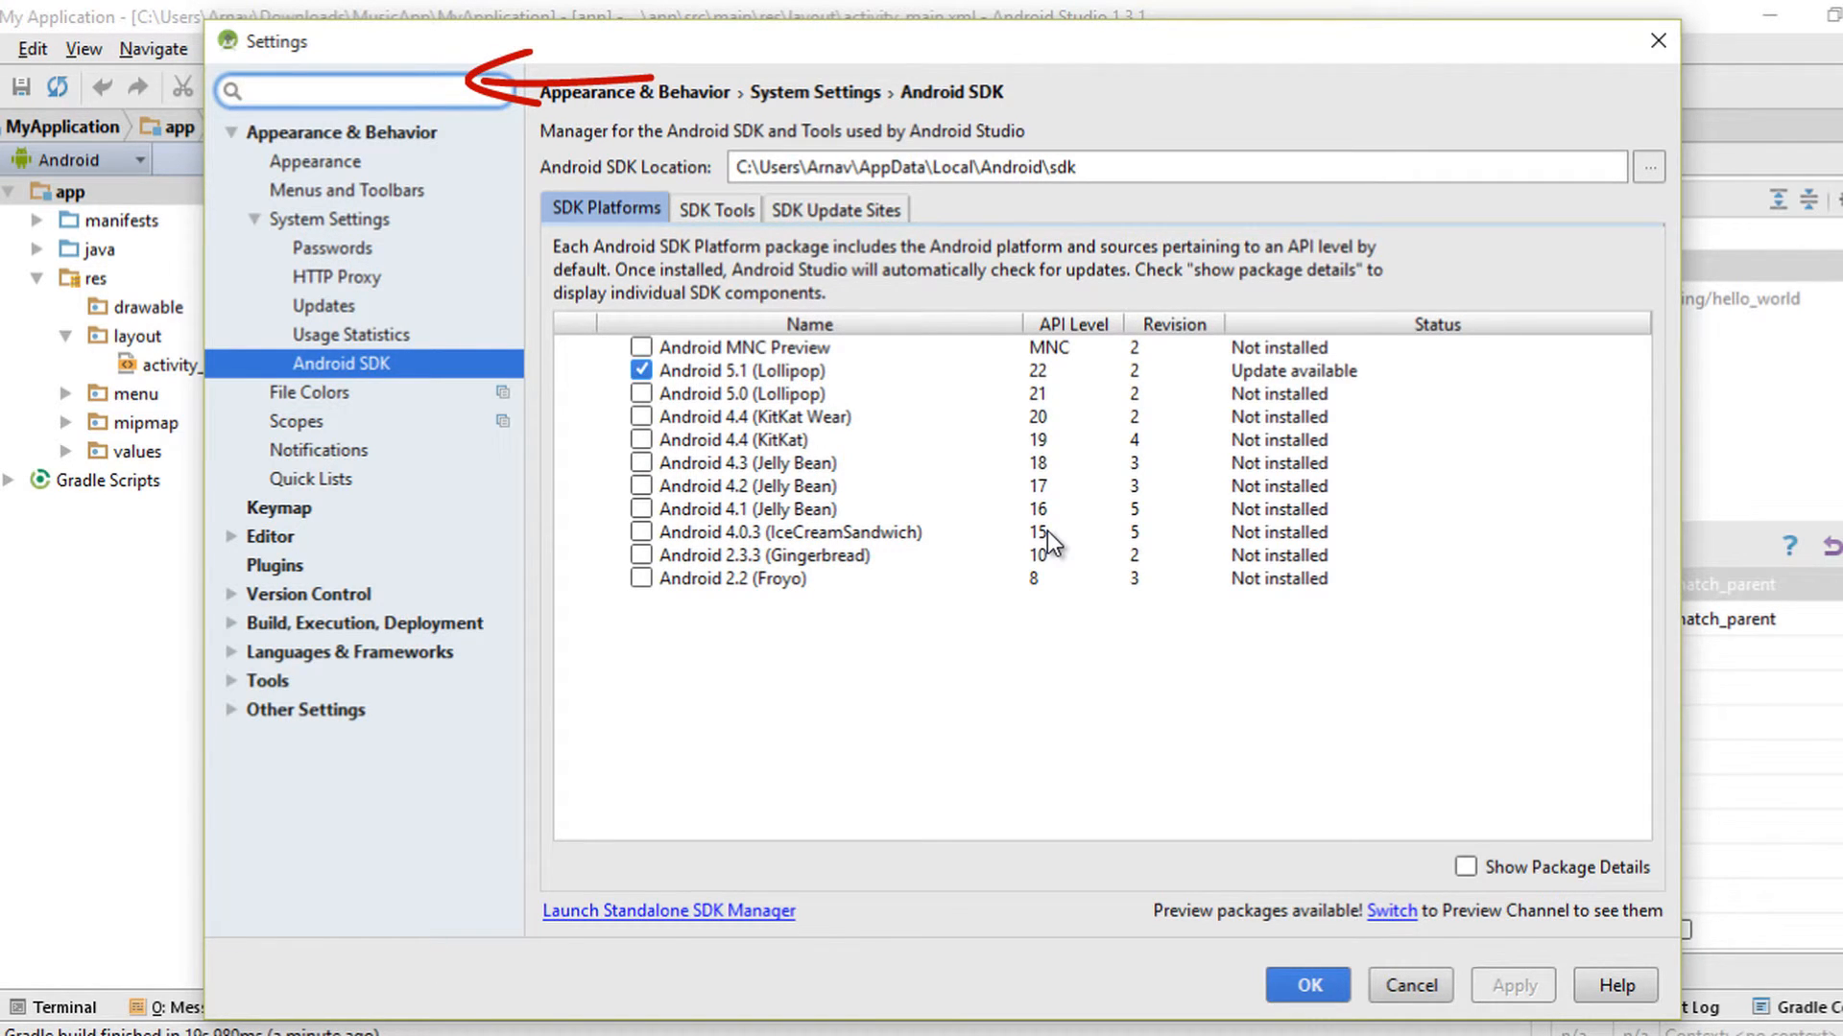
- Search Settings for 'plug' and filter the plugins by 'geny' to find the Genymotion plugin
{"action": "type", "text": "plug"}
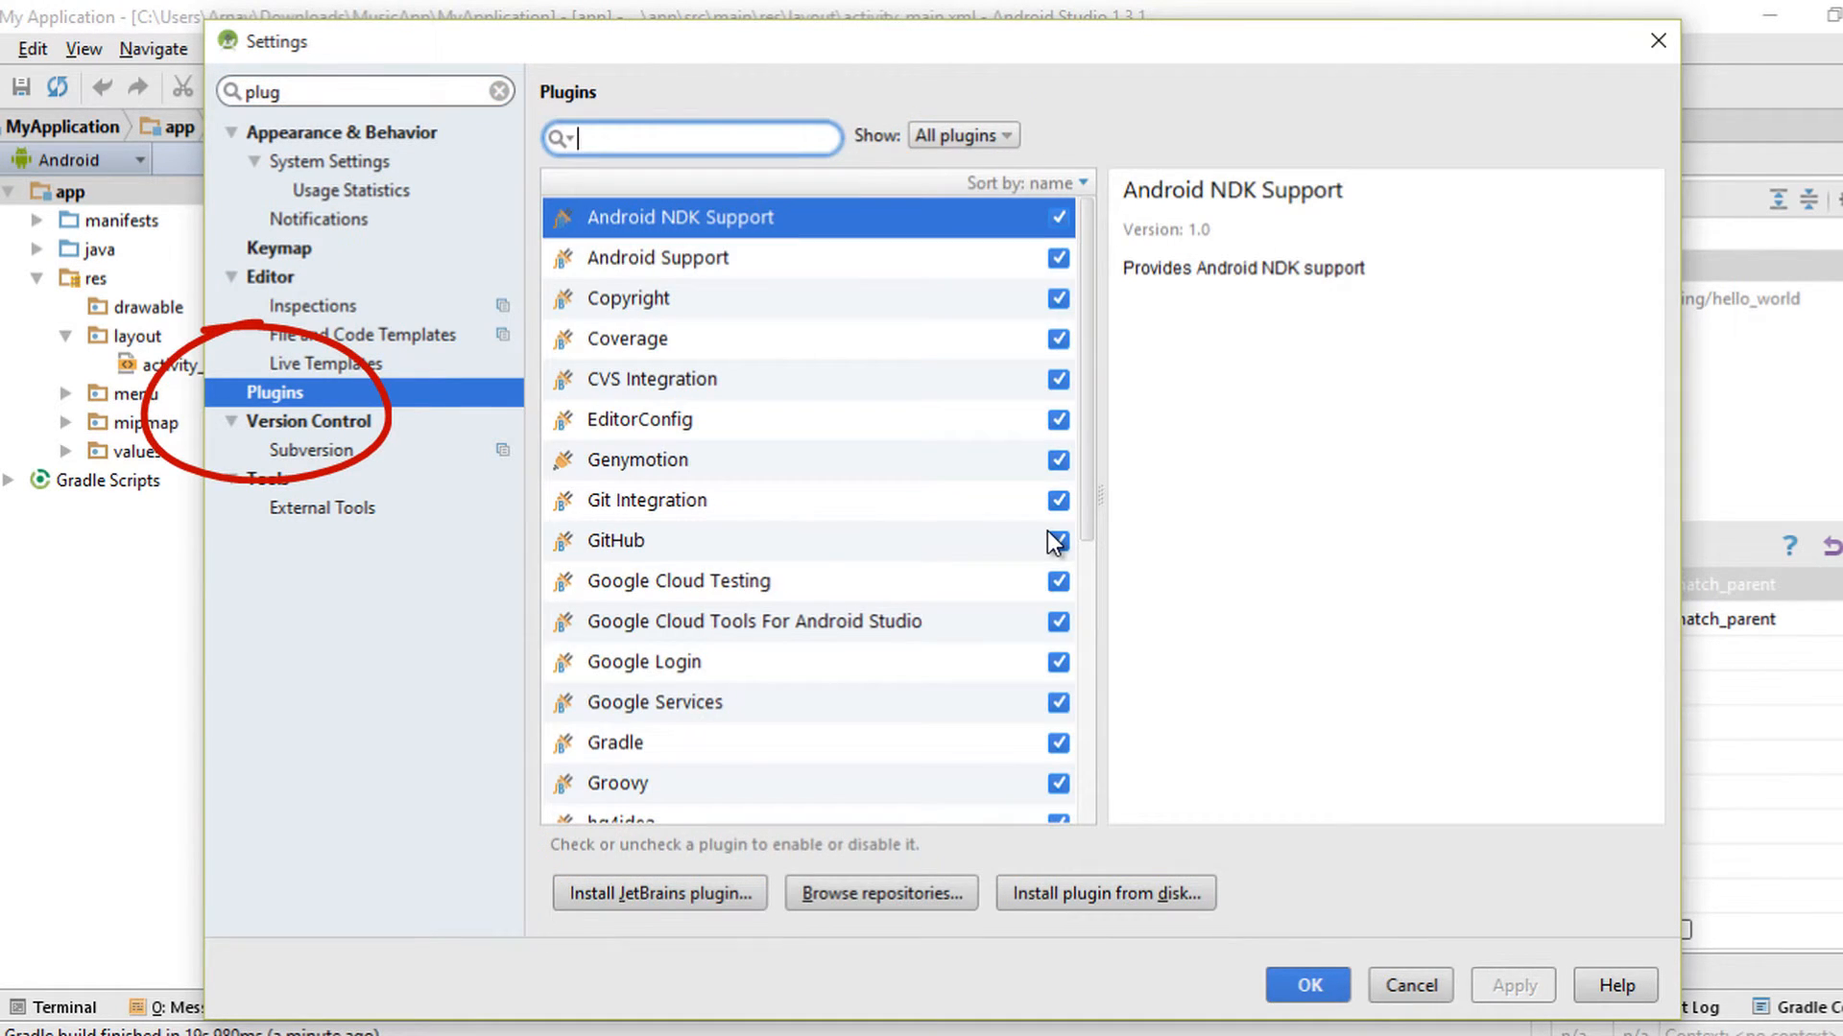
{"action": "type", "text": "geny"}
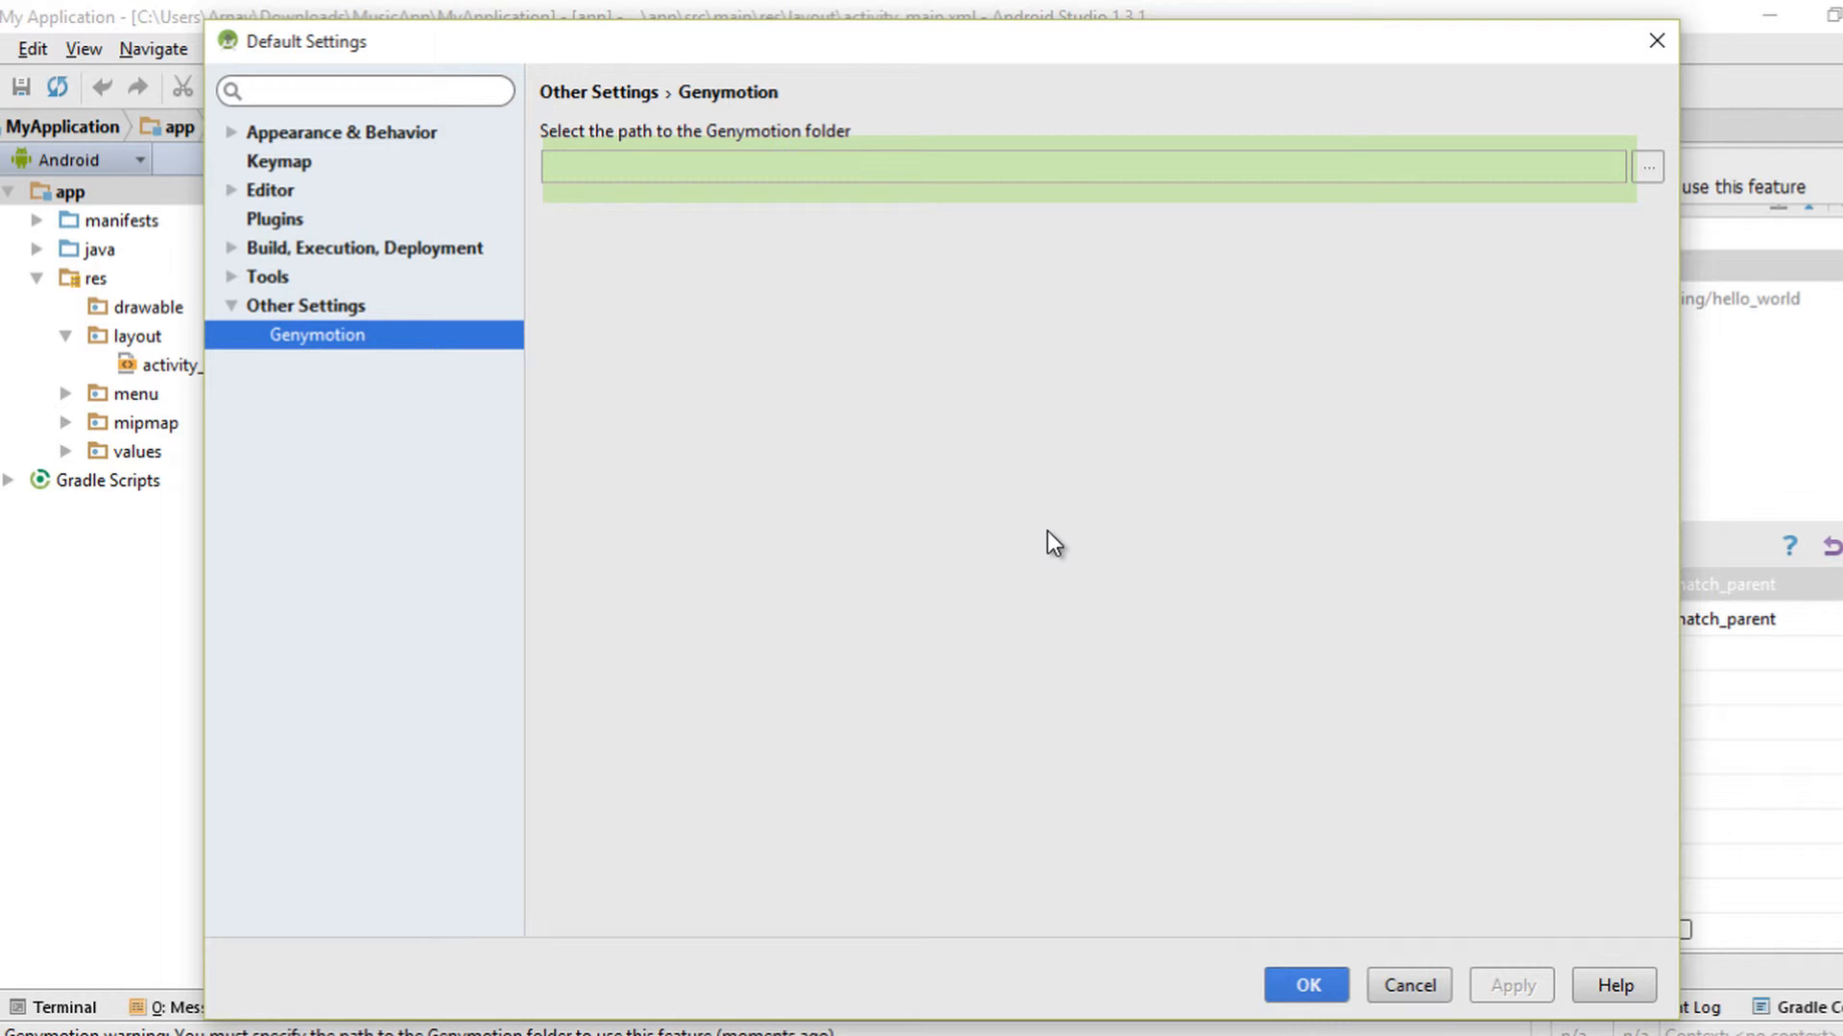
- Set the Genymotion folder path to C:\Program Files\Genymobile\Genymotion and apply it
{"action": "key", "text": "shift+Return"}
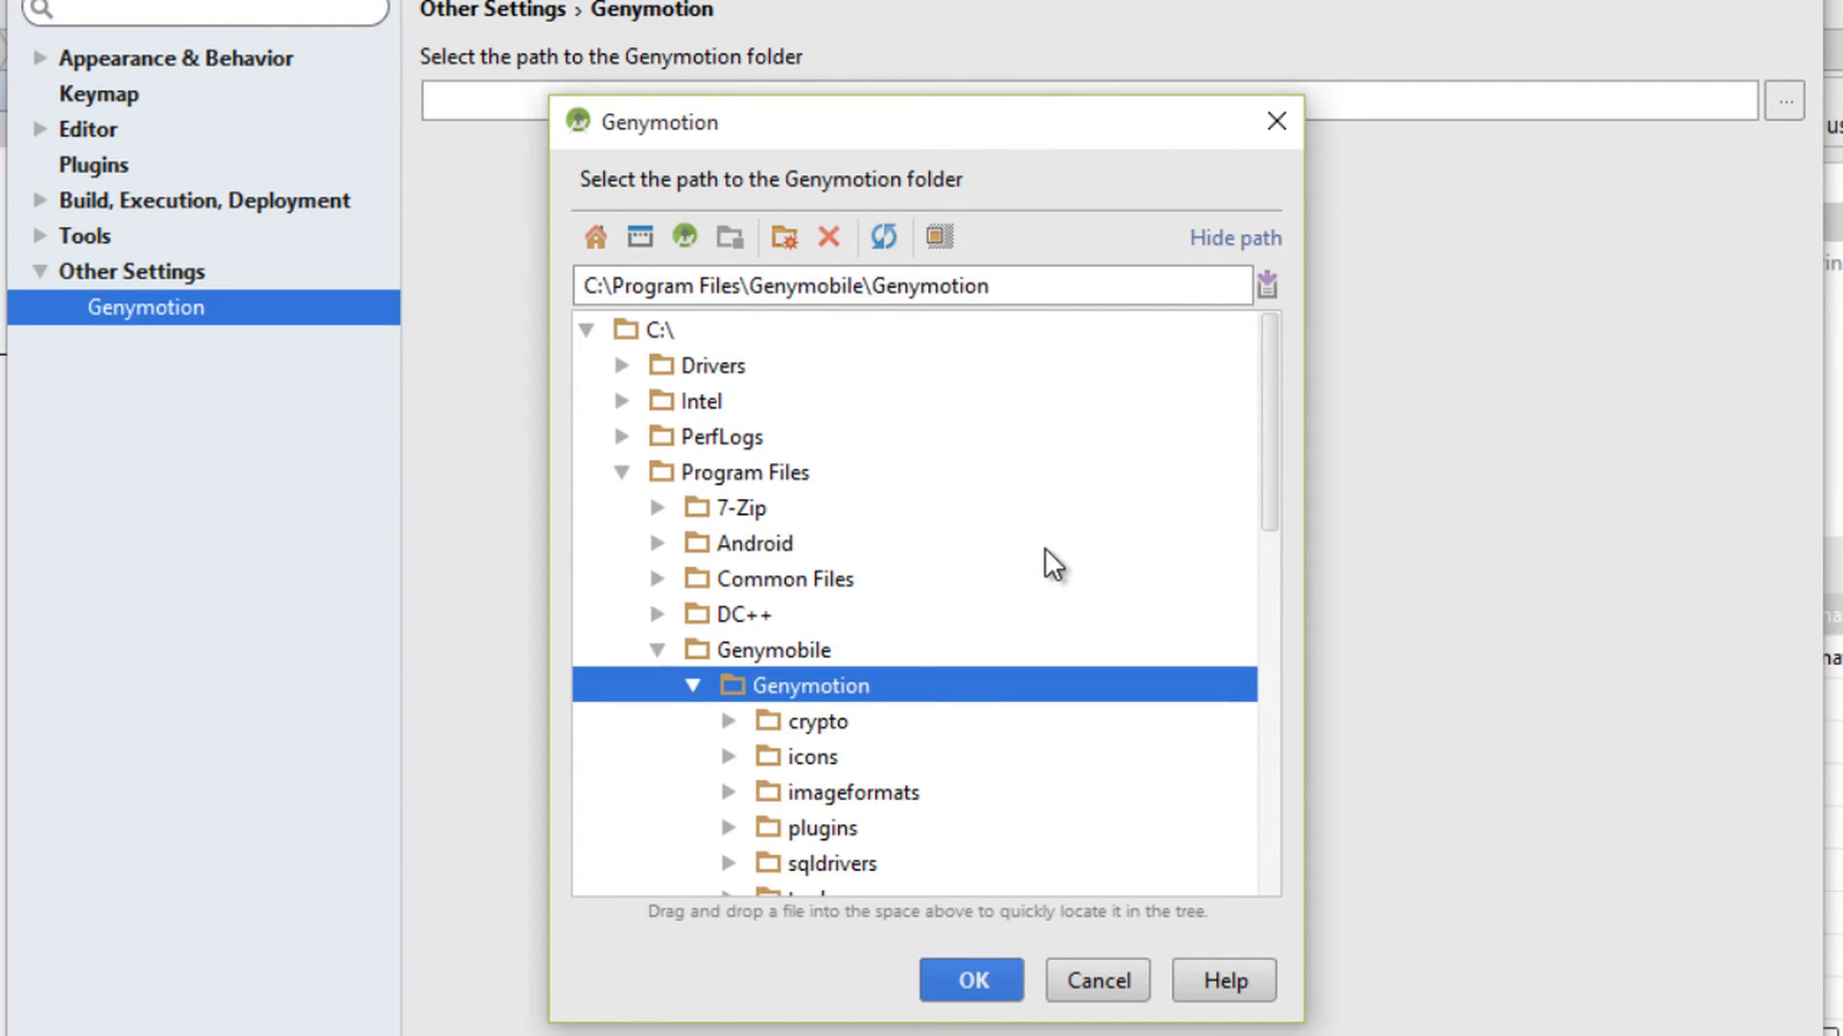
{"action": "key", "text": "Return"}
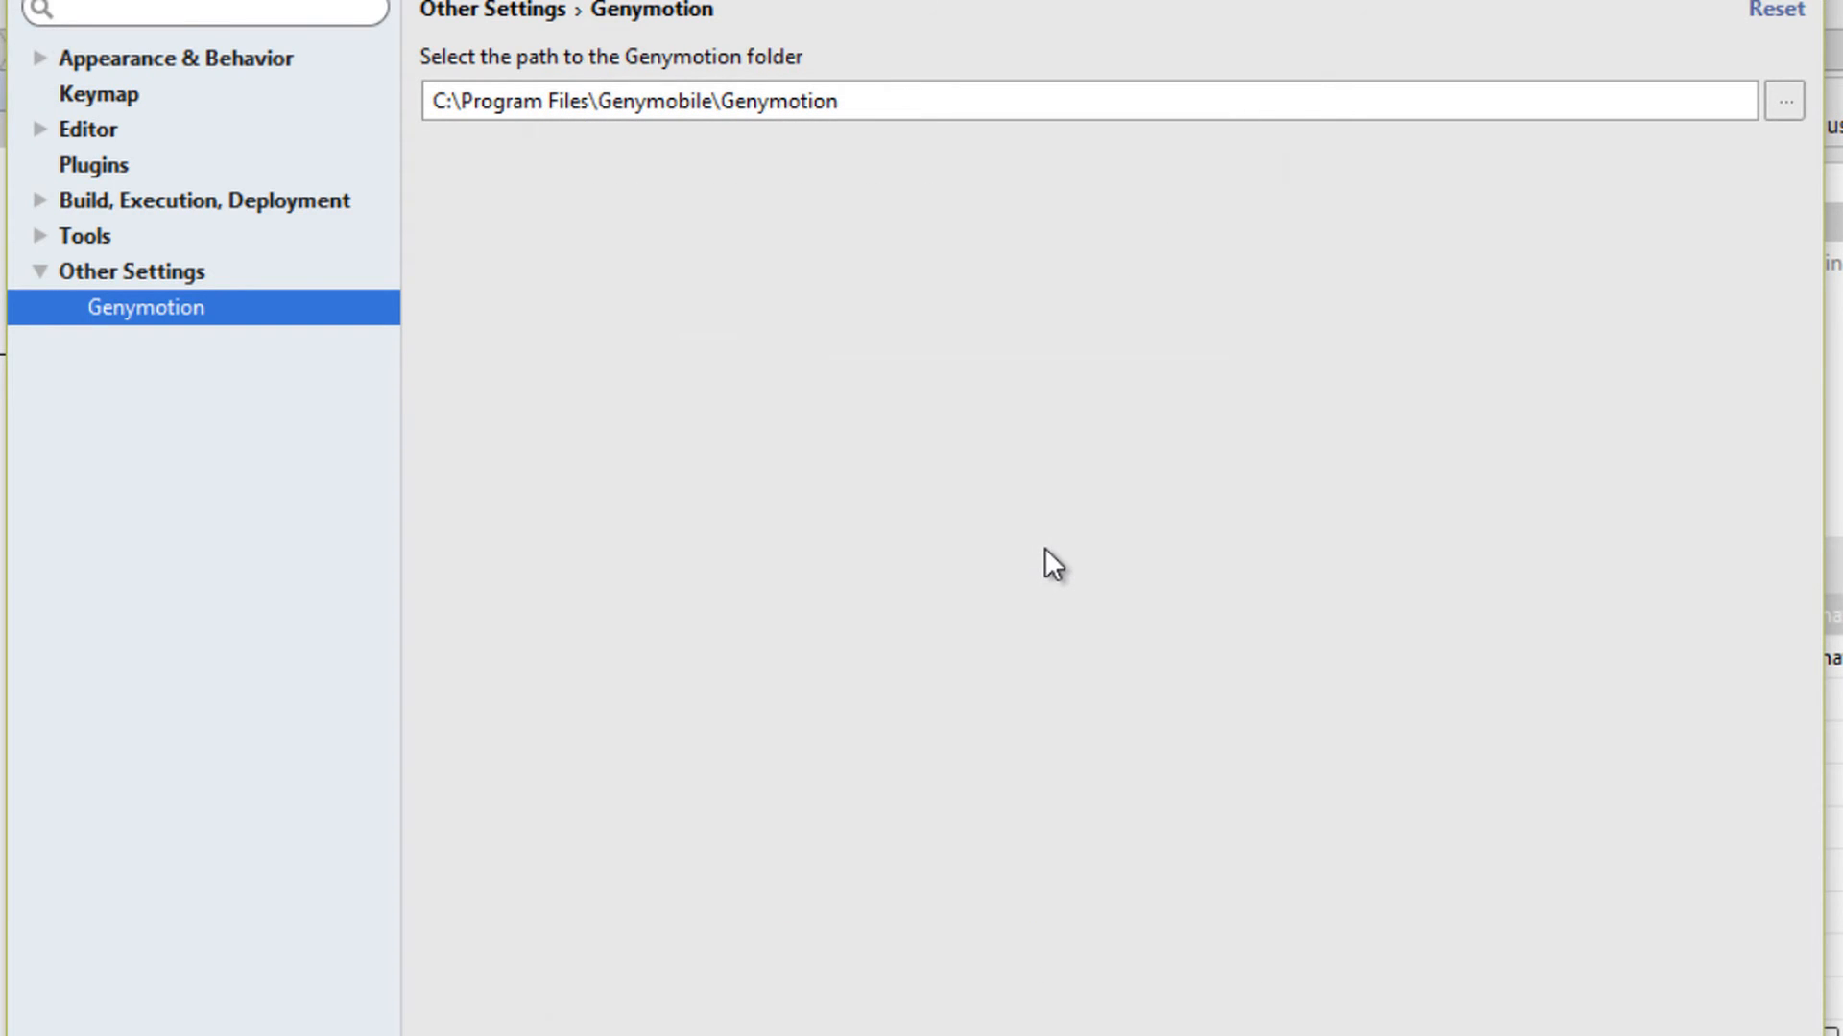
{"action": "key", "text": "shift+Left"}
{"action": "key", "text": "shift+Left"}
{"action": "key", "text": "shift+Left"}
{"action": "key", "text": "shift+Left"}
{"action": "key", "text": "shift+Left"}
{"action": "key", "text": "shift+Left"}
{"action": "key", "text": "shift+Left"}
{"action": "key", "text": "shift+Left"}
{"action": "key", "text": "shift+Left"}
{"action": "key", "text": "shift+Left"}
{"action": "key", "text": "shift+Left"}
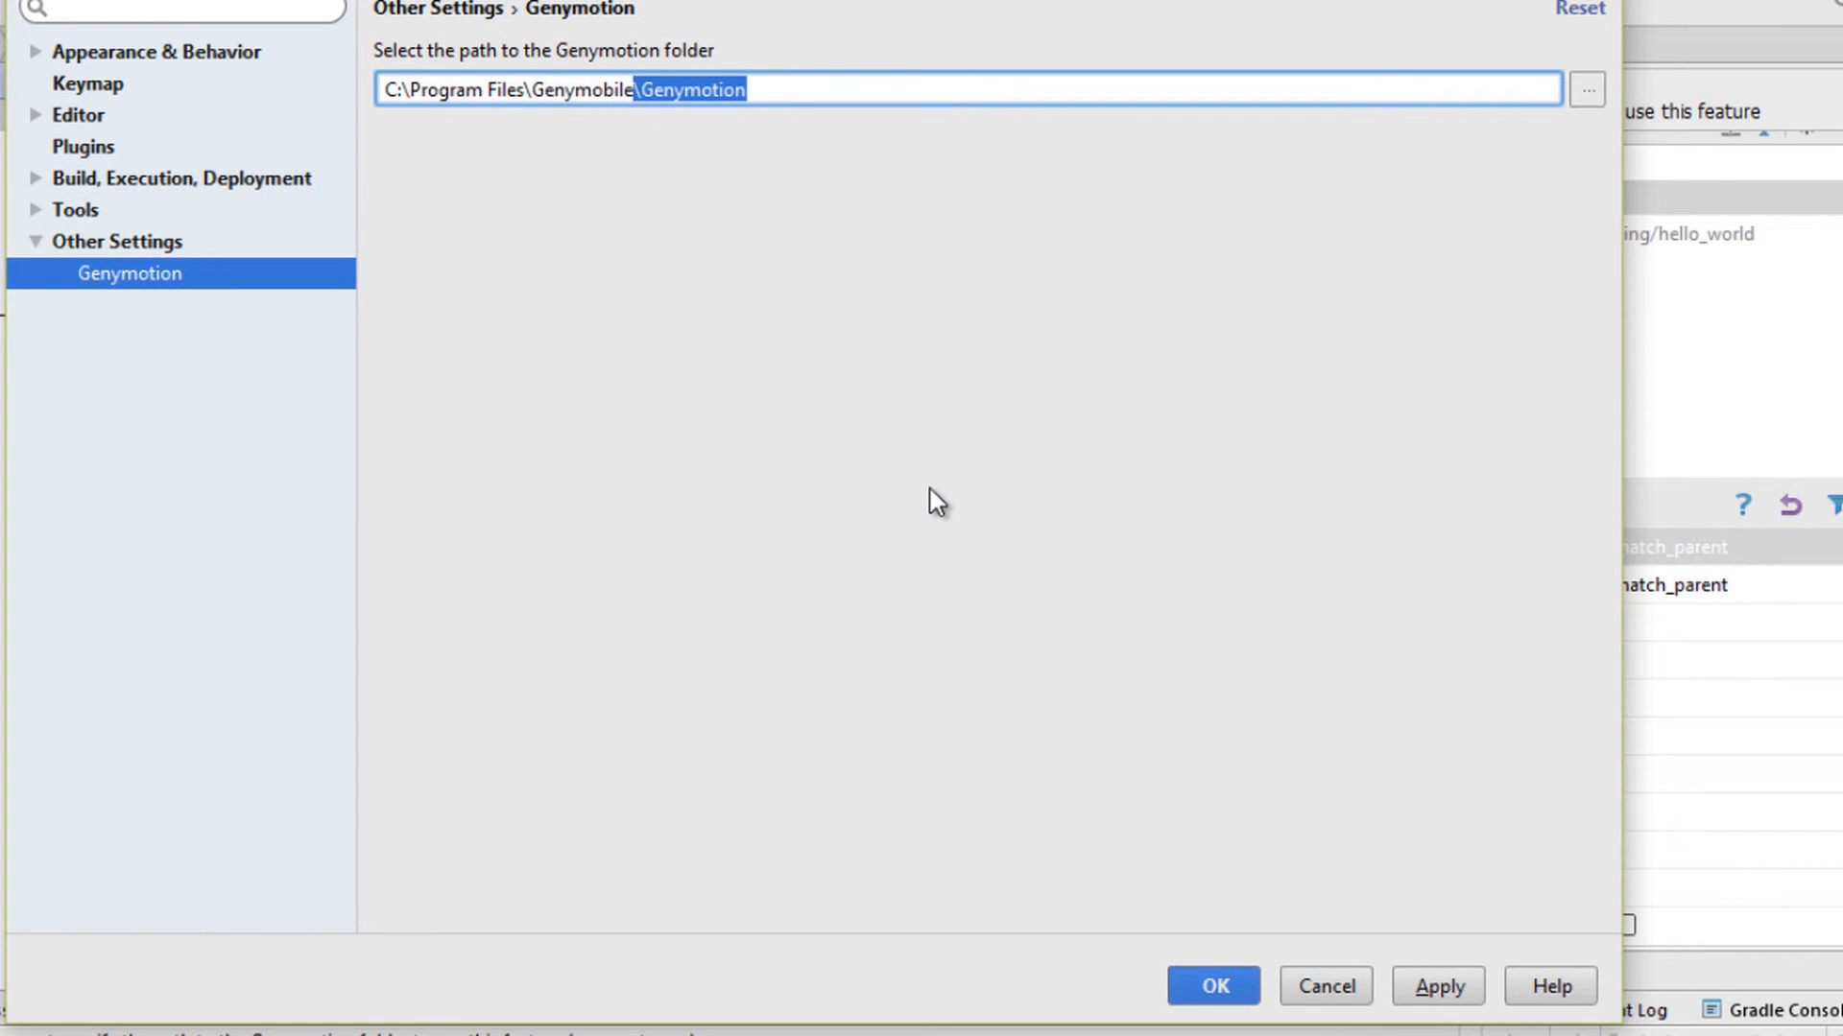
{"action": "key", "text": "alt+a"}
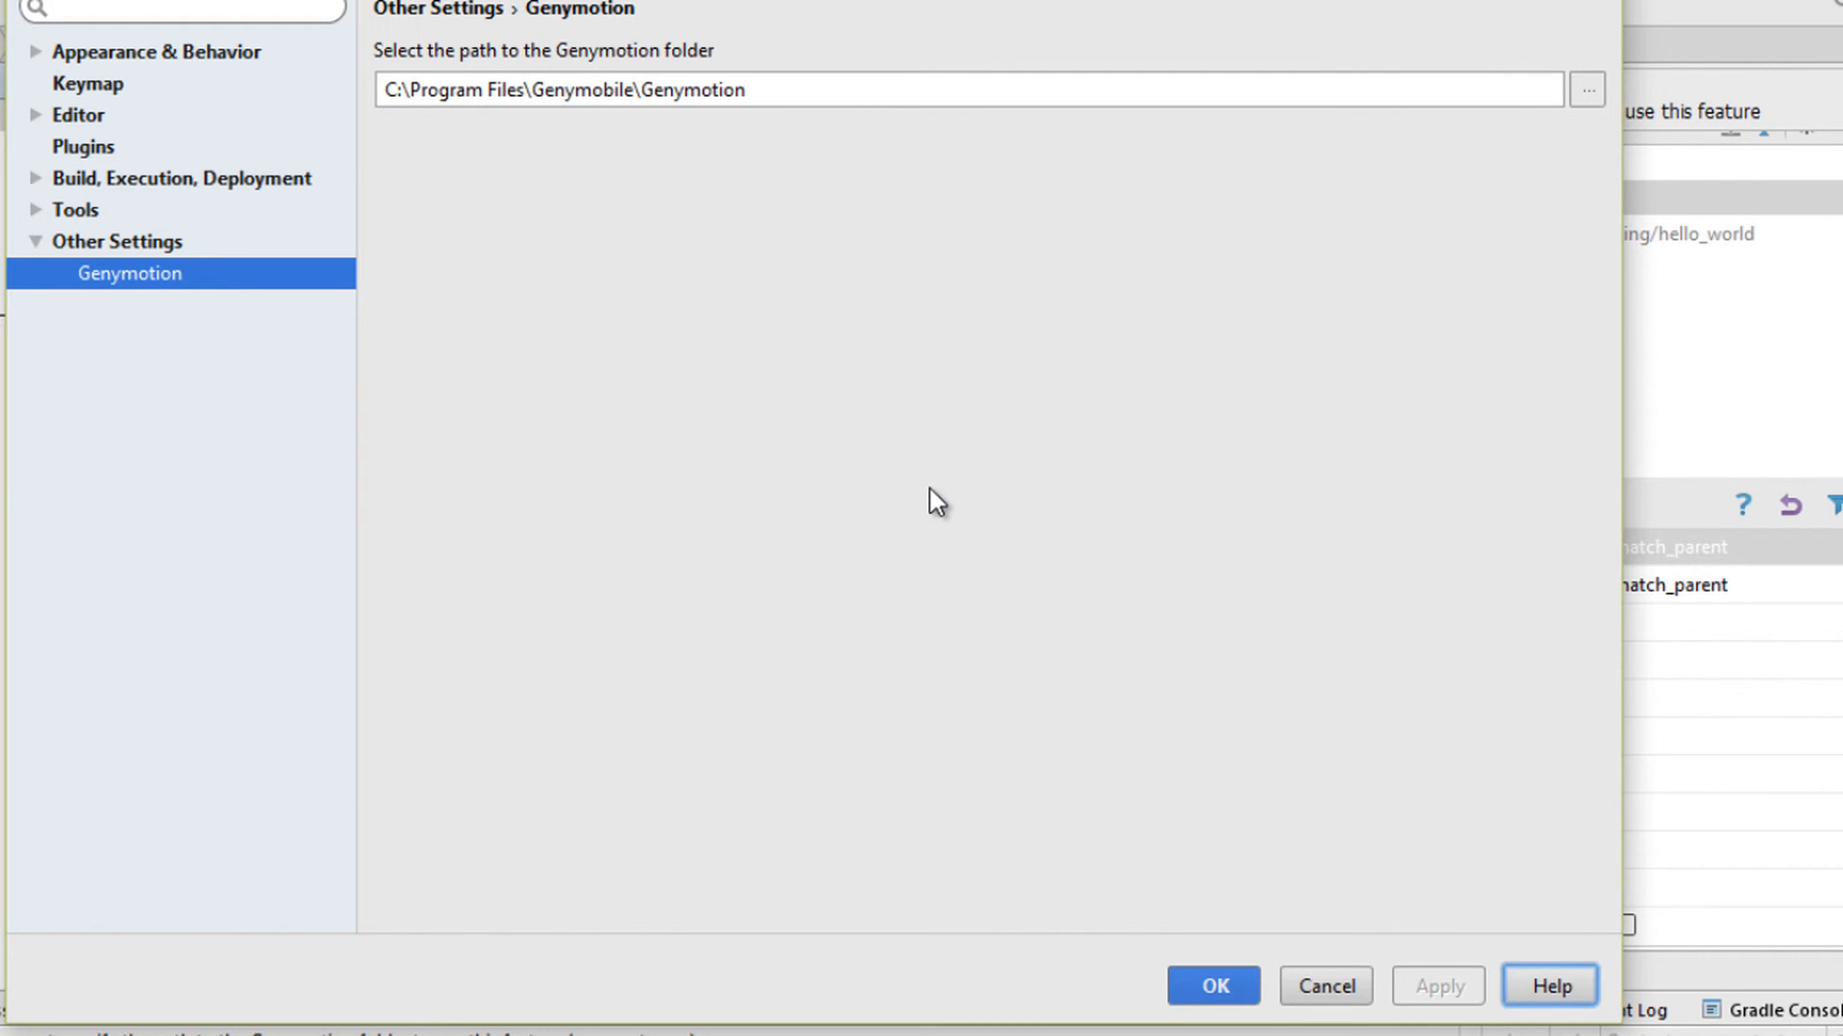
{"action": "key", "text": "Return"}
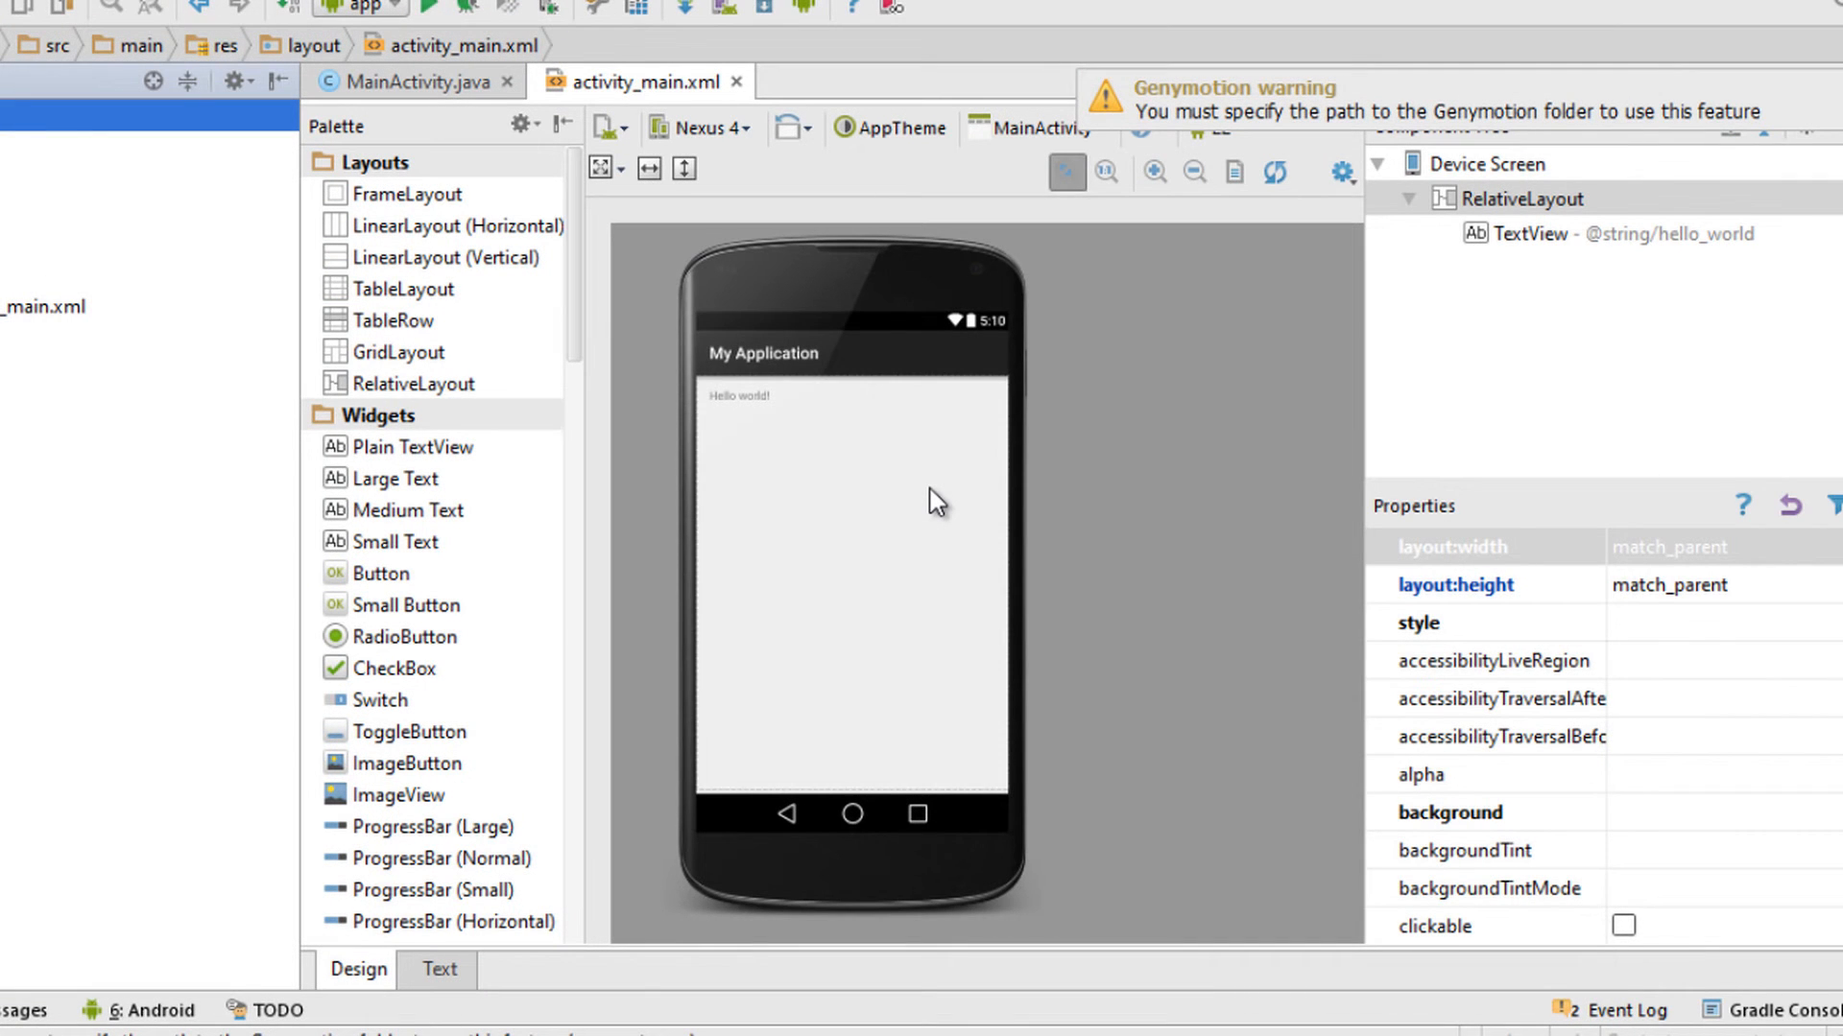